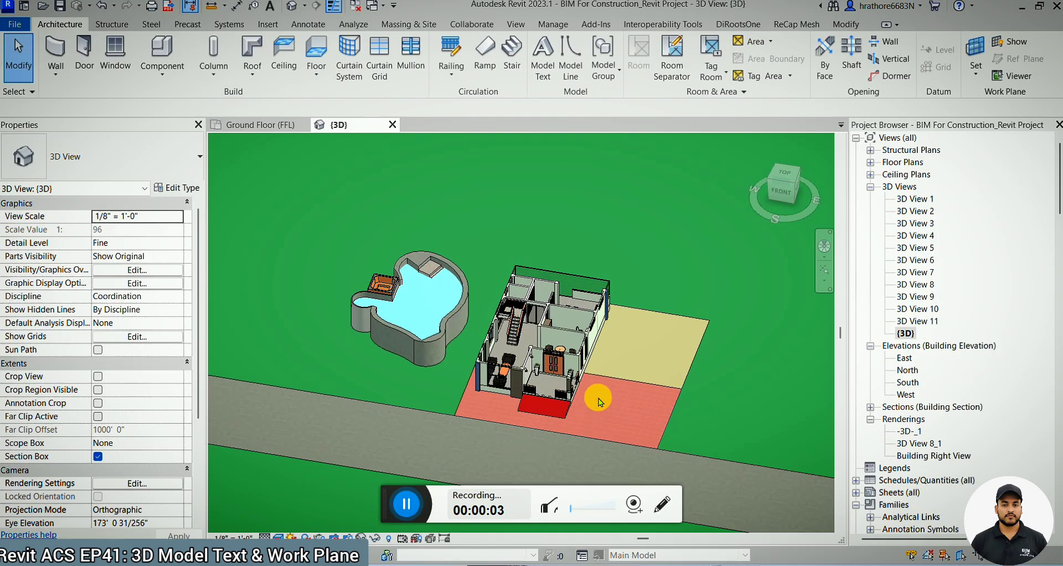
Switch to Navisworks and move the top-aligned section plane over the Male Musalah room.
scroll(604, 318, "up", 2)
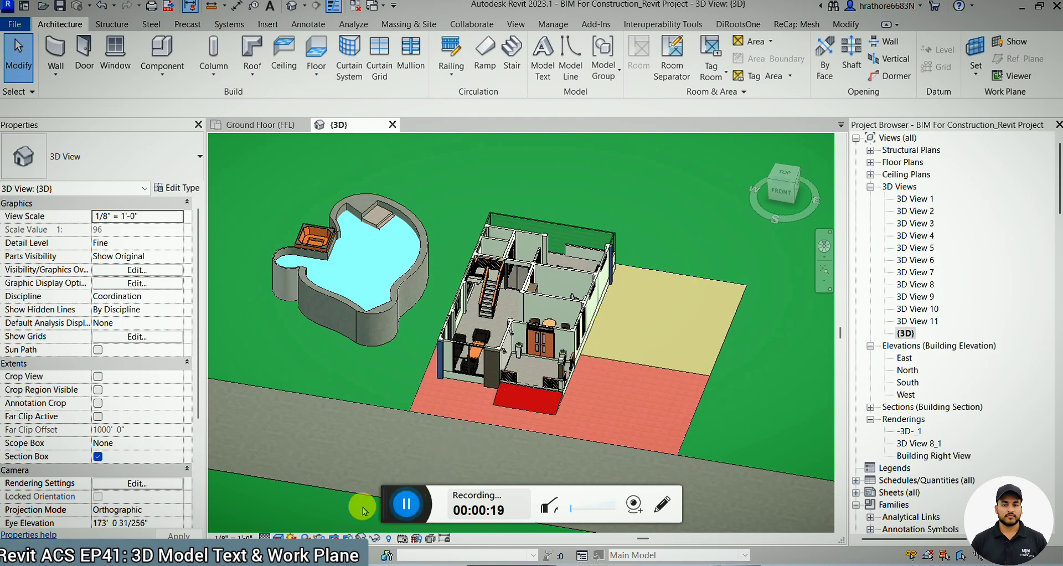
left_click(687, 510)
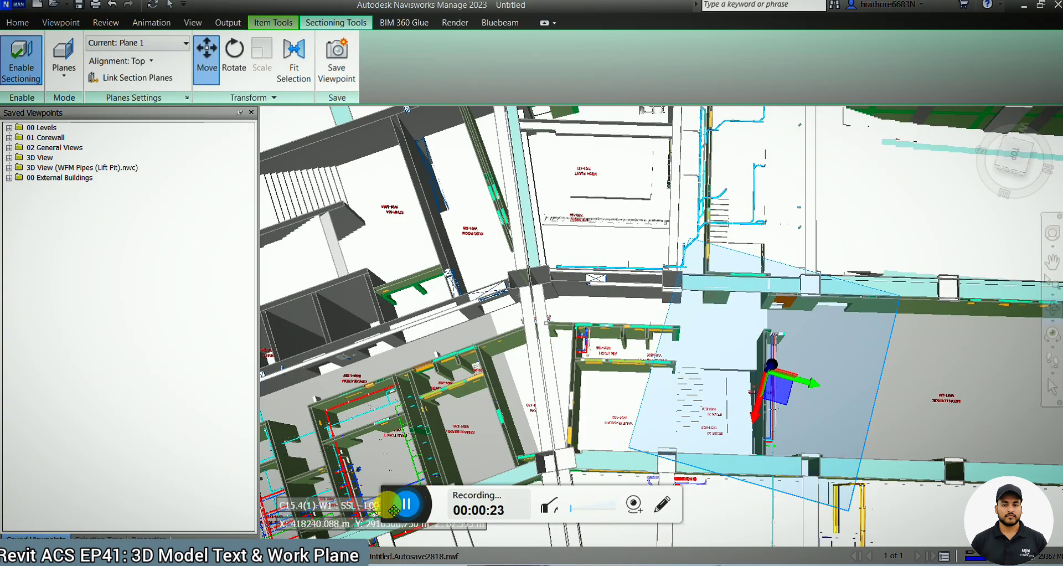
scroll(817, 310, "up", 1)
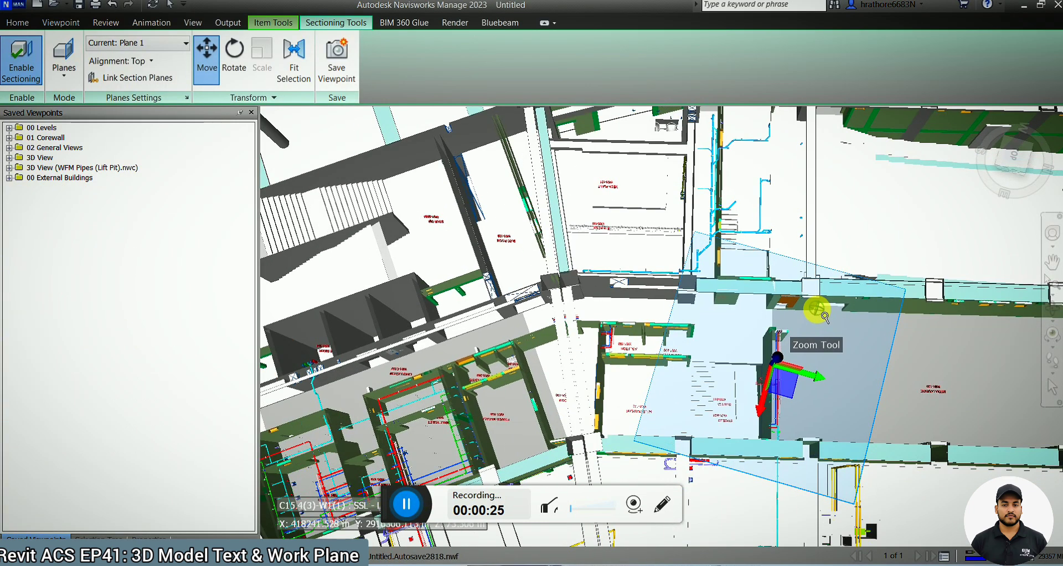
left_click_drag(782, 382, 648, 399)
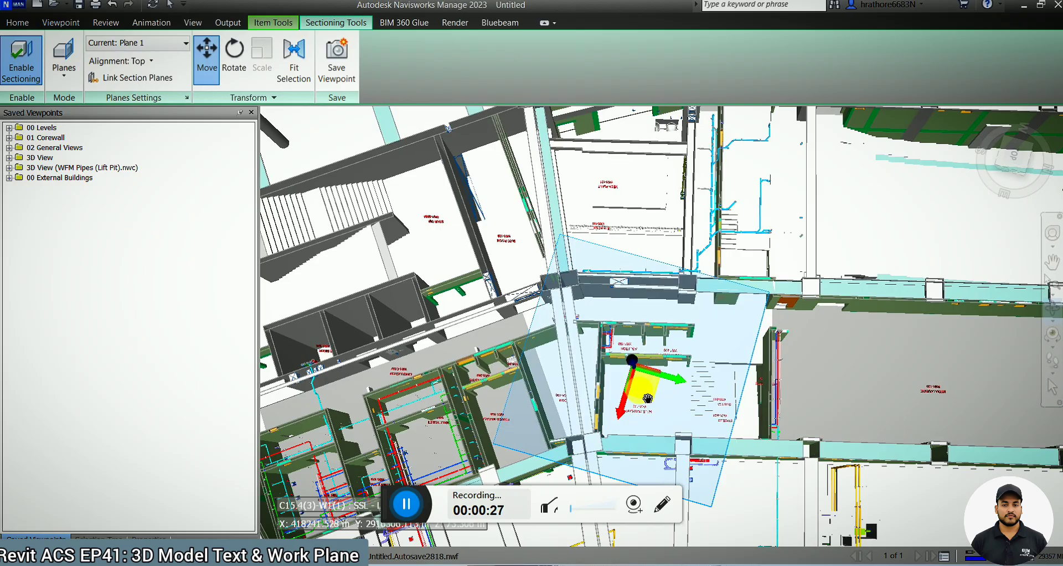
left_click_drag(731, 426, 731, 385)
left_click_drag(635, 325, 636, 350)
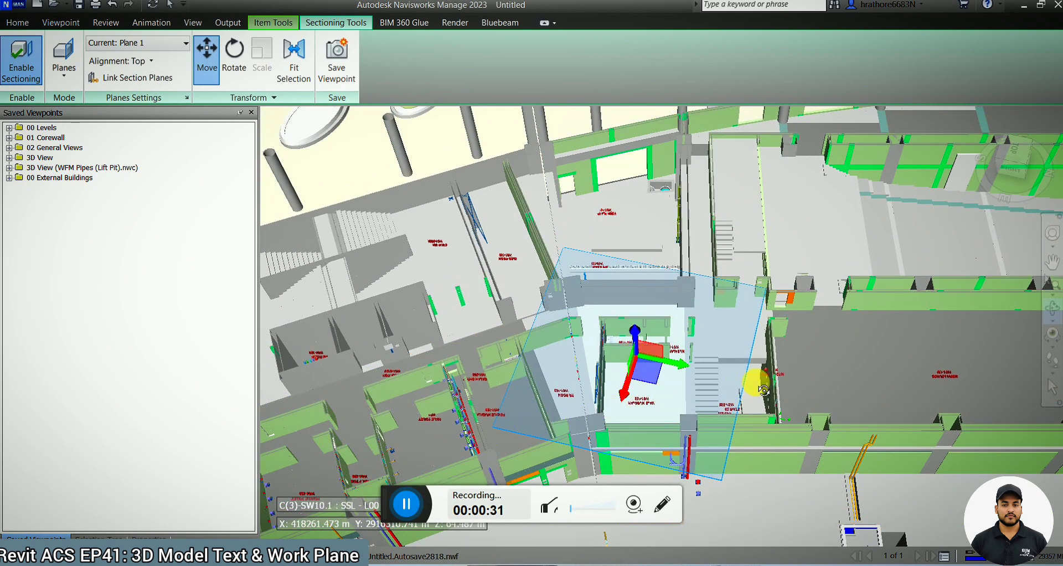
Examine the red 3D room name and number labels around the Male Musalah and Ablution rooms, and return to Revit.
scroll(763, 382, "up", 2)
scroll(662, 361, "up", 2)
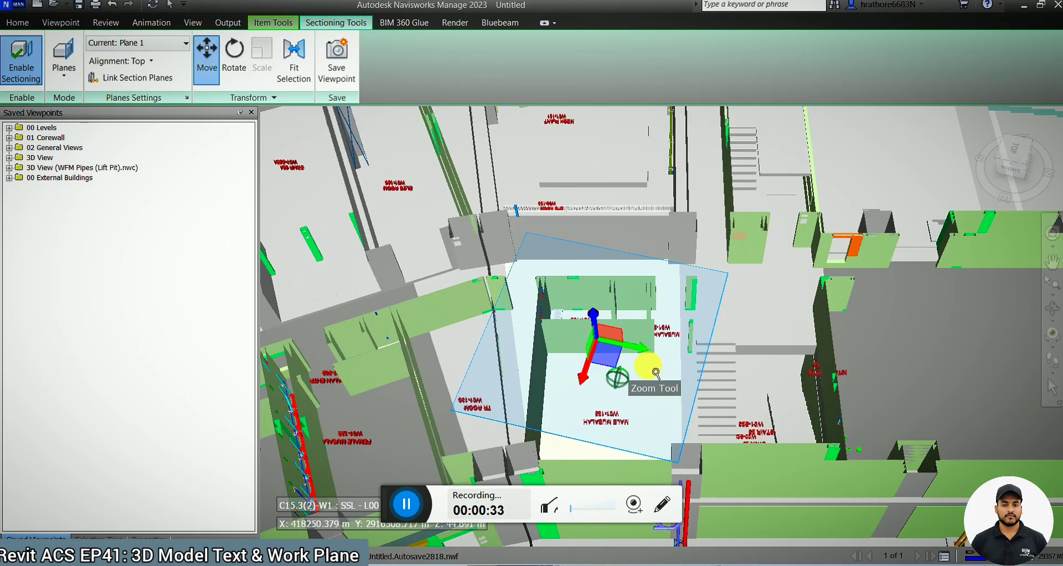
middle_click_drag(648, 365, 743, 380, "shift")
scroll(615, 409, "up", 2)
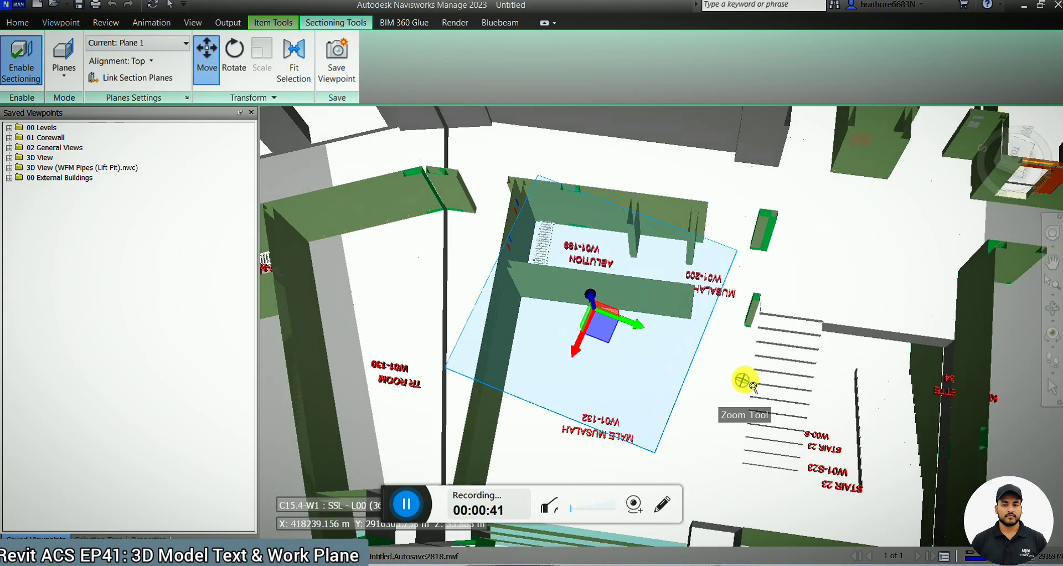
scroll(765, 379, "down", 1)
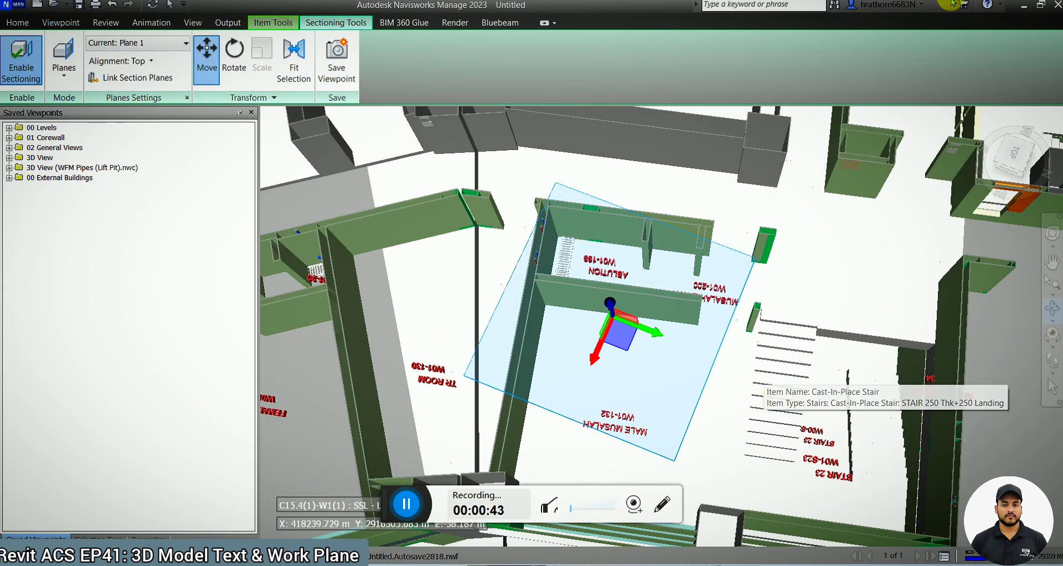
left_click(1025, 10)
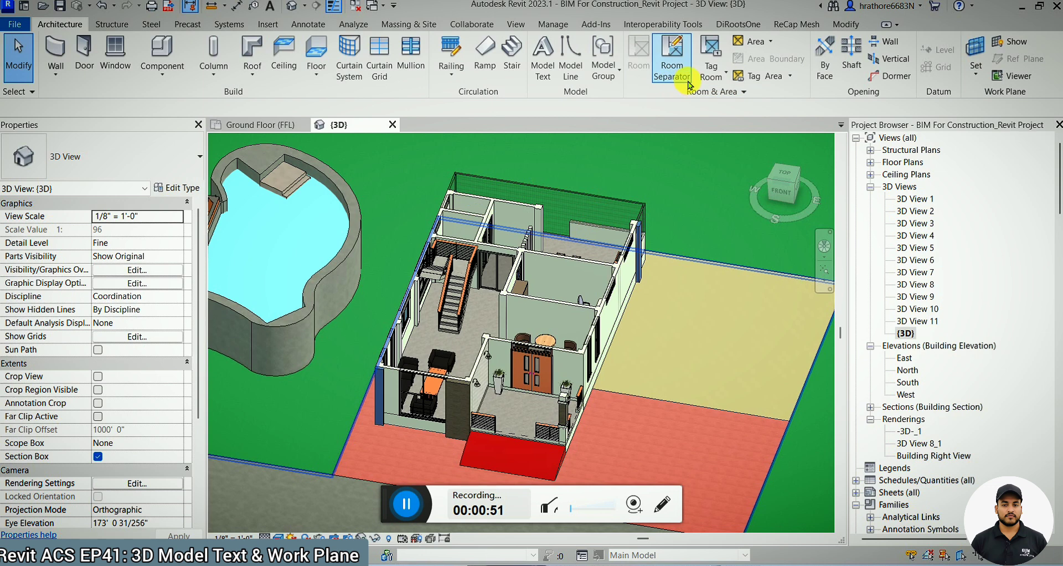
Switch to Navisworks to examine the 3D room labels in the toilet and Female Musalah area, and return to Revit.
scroll(486, 315, "down", 2)
scroll(486, 314, "up", 1)
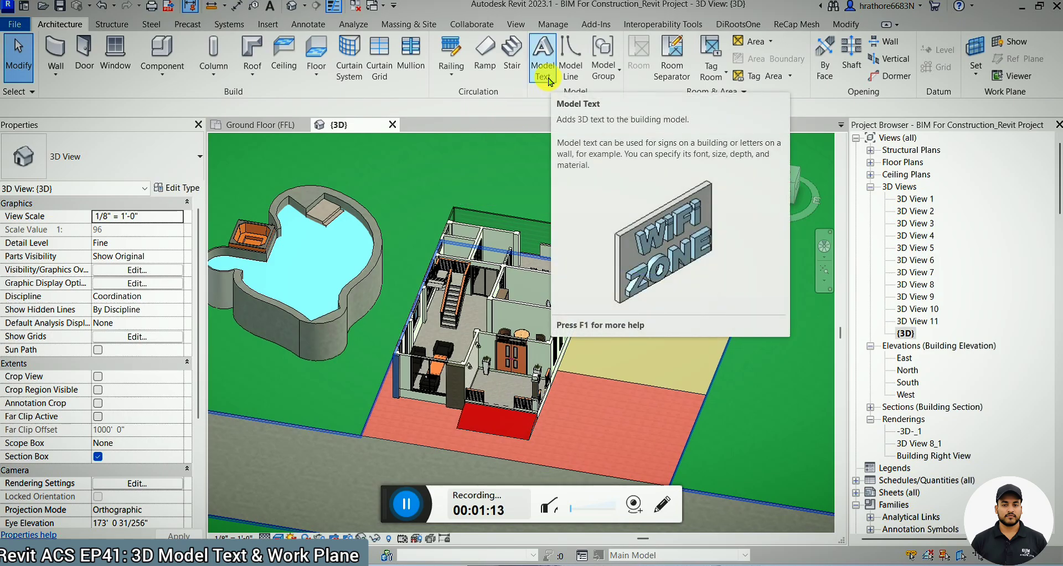
left_click(686, 545)
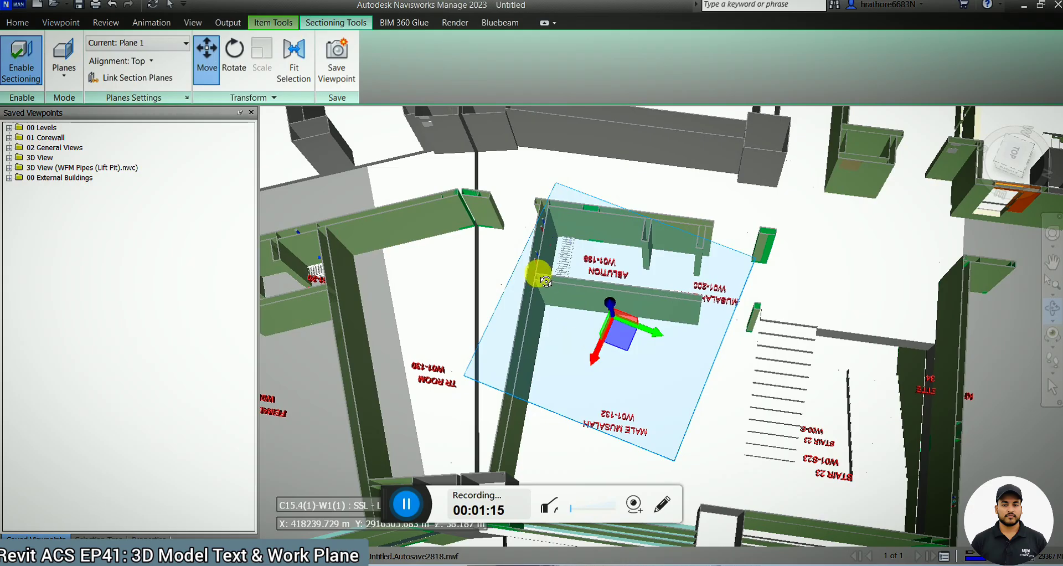
scroll(539, 275, "down", 2)
scroll(712, 314, "down", 4)
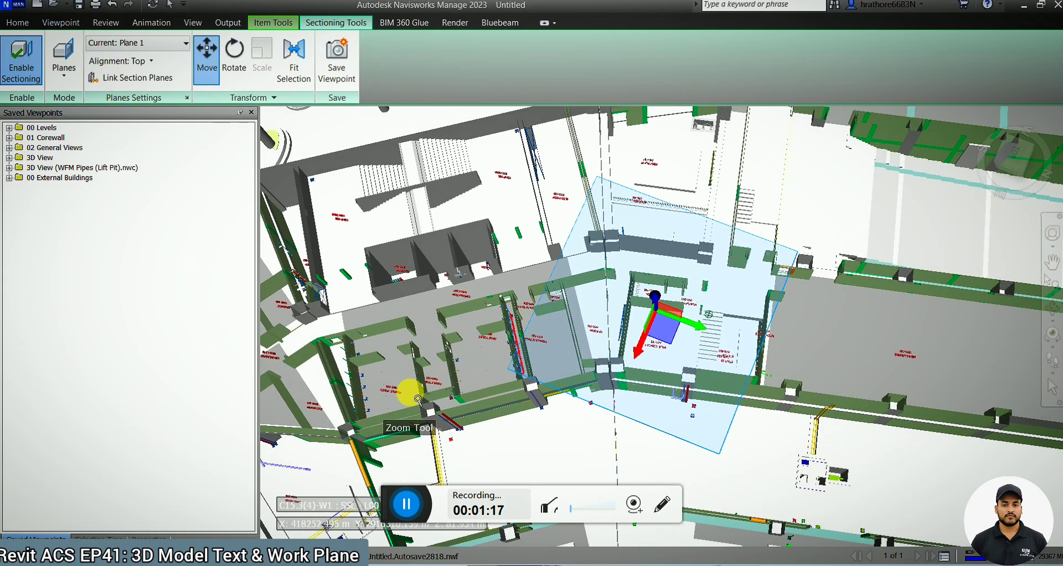
scroll(421, 395, "up", 4)
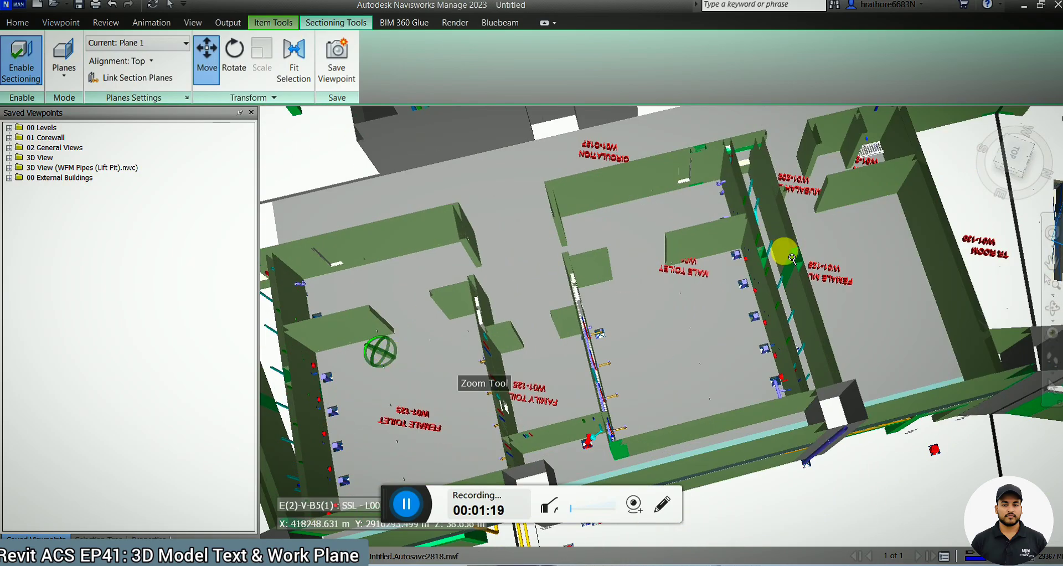
left_click(1021, 6)
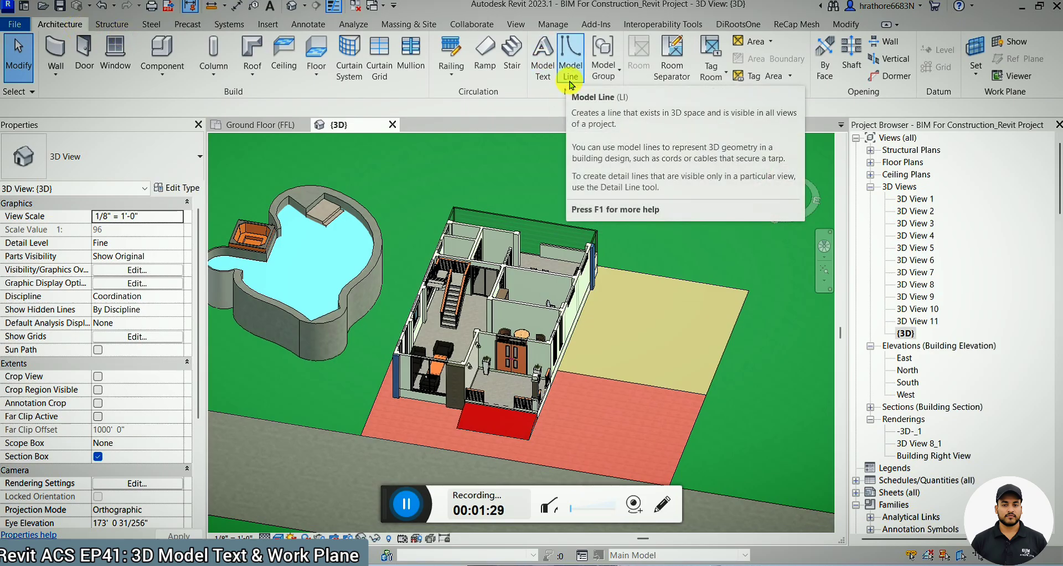
Create model text reading "Parking Area" and place it along the boundary between the yellow and red paved areas beside the house.
left_click(548, 77)
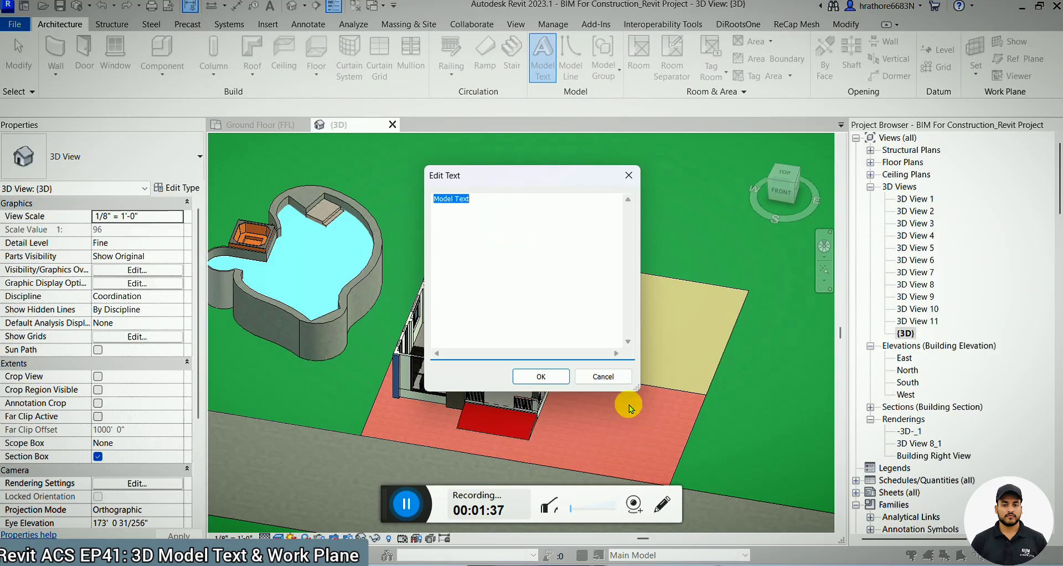
key("Caps_Lock")
type("P")
key("Caps_Lock")
type("arking")
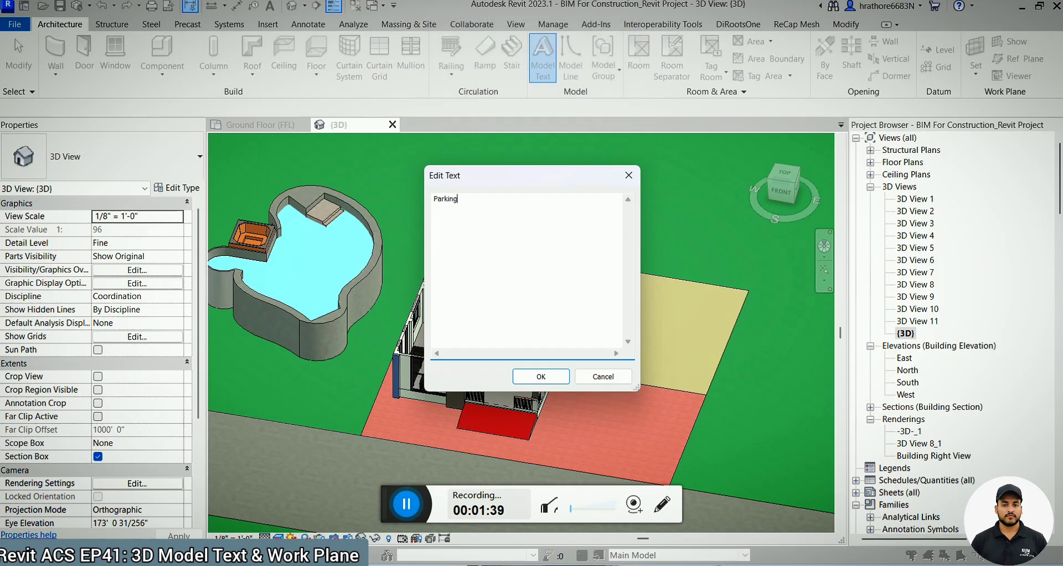
key("Caps_Lock")
type("A")
key("Caps_Lock")
type("rea")
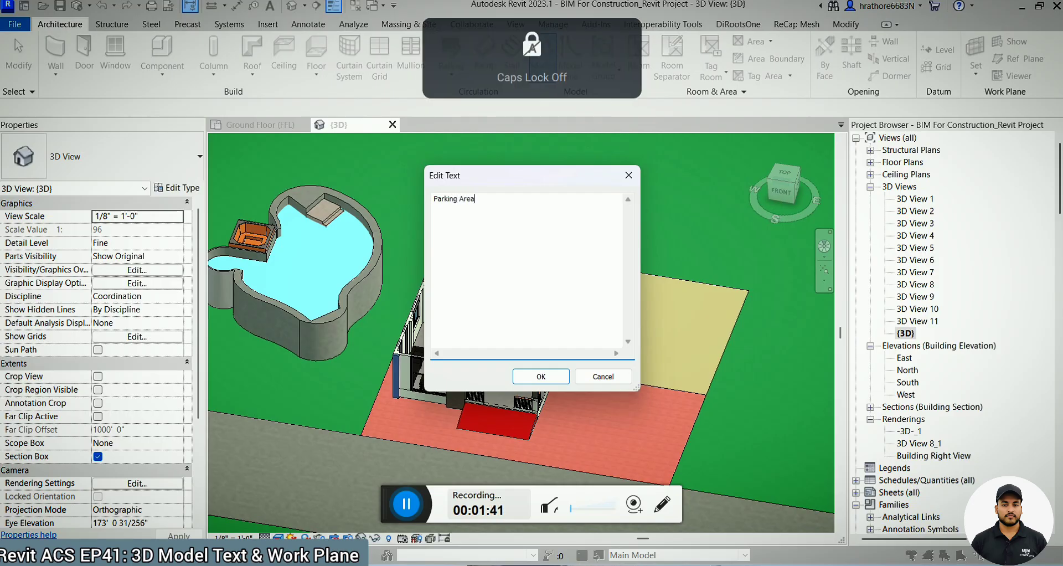
left_click(541, 376)
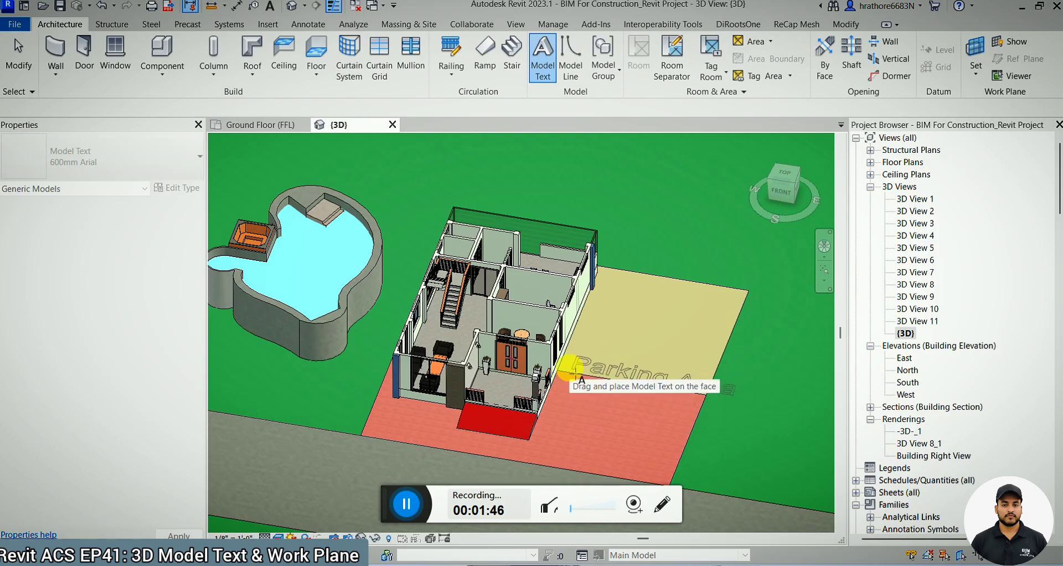
left_click(576, 374)
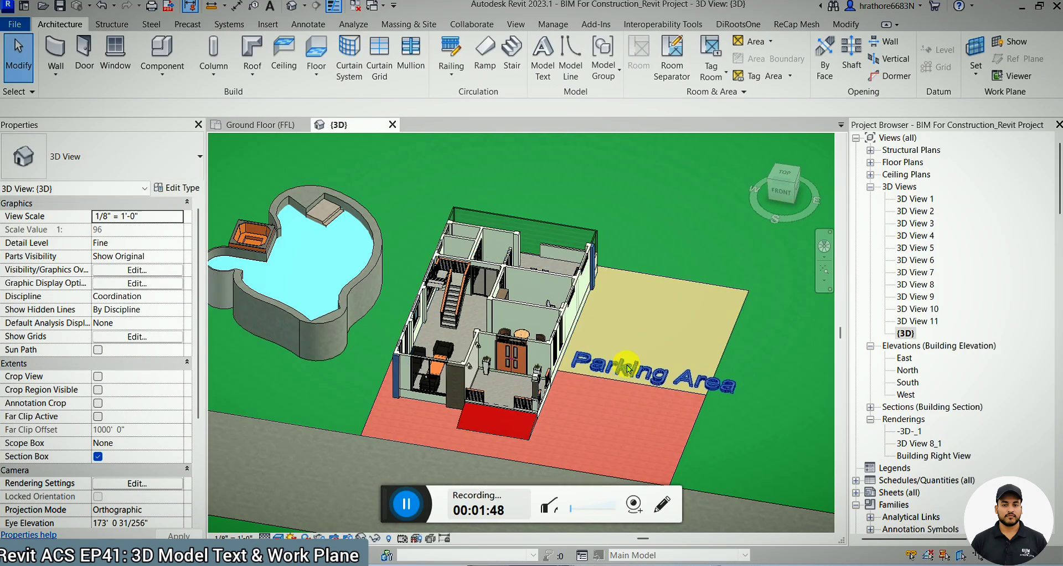
Try to set the depth of the "Parking Area" model text to 1' 0".
left_click(627, 367)
scroll(487, 340, "down", 3)
middle_click_drag(528, 366, 593, 444, "shift")
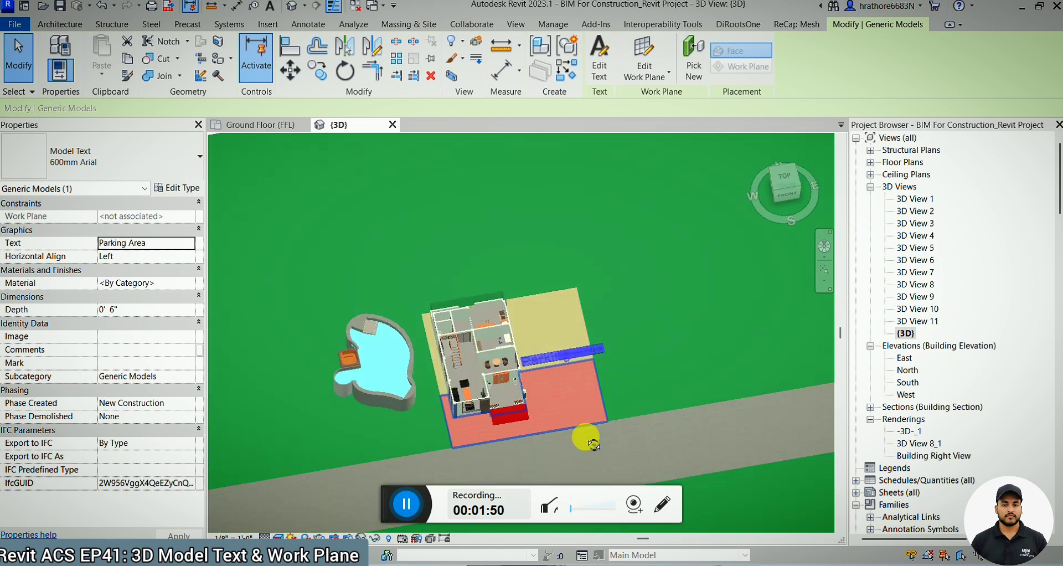
scroll(567, 325, "up", 3)
middle_click_drag(621, 323, 570, 347, "shift")
left_click(582, 437)
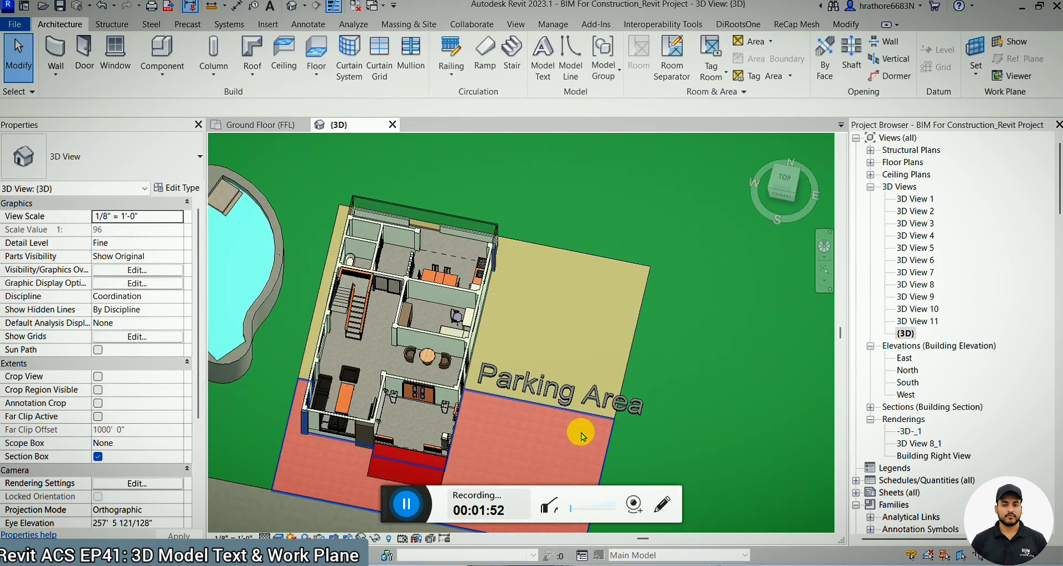
left_click(615, 401)
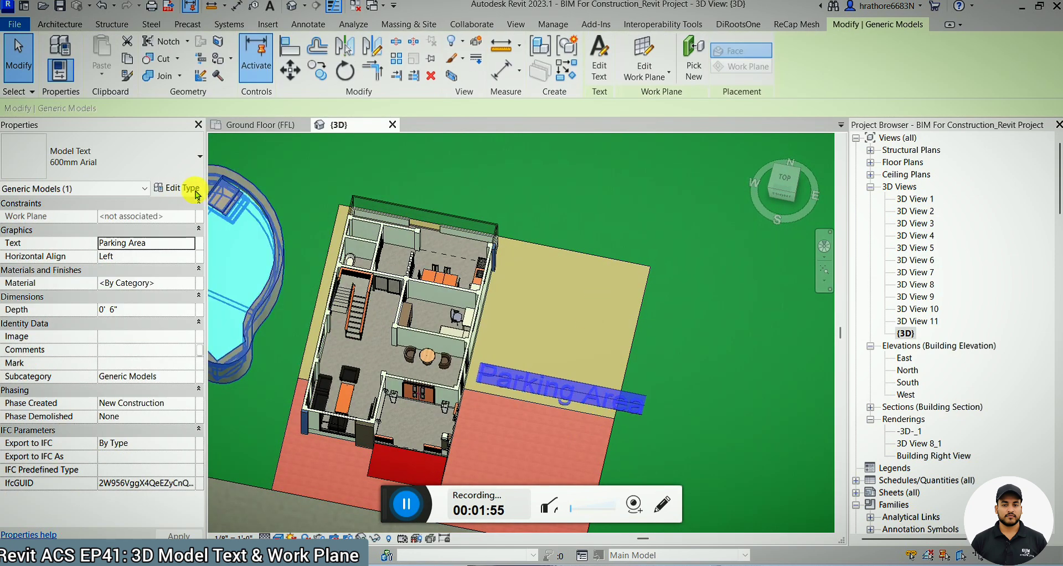
left_click(161, 309)
middle_click_drag(620, 412, 205, 279, "shift")
left_click(164, 311)
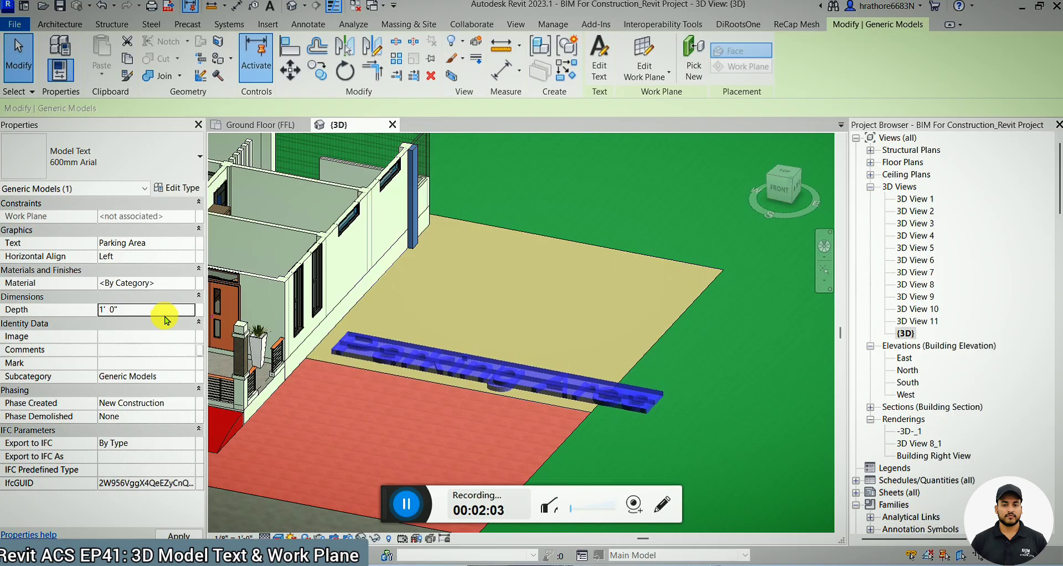
key("Escape")
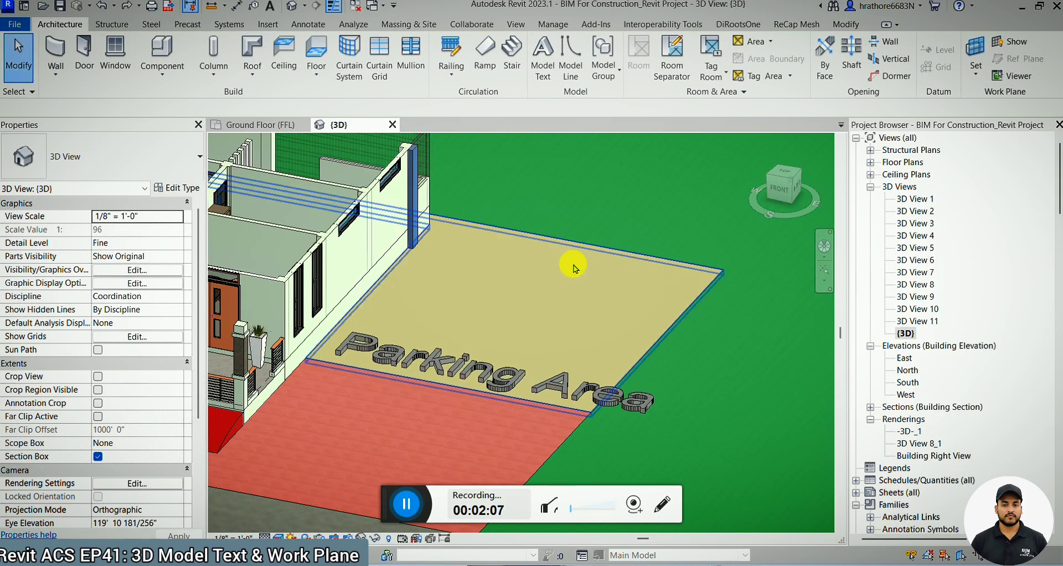
Assign the polished brass material 998-14 to the "Parking Area" model text.
left_click(509, 375)
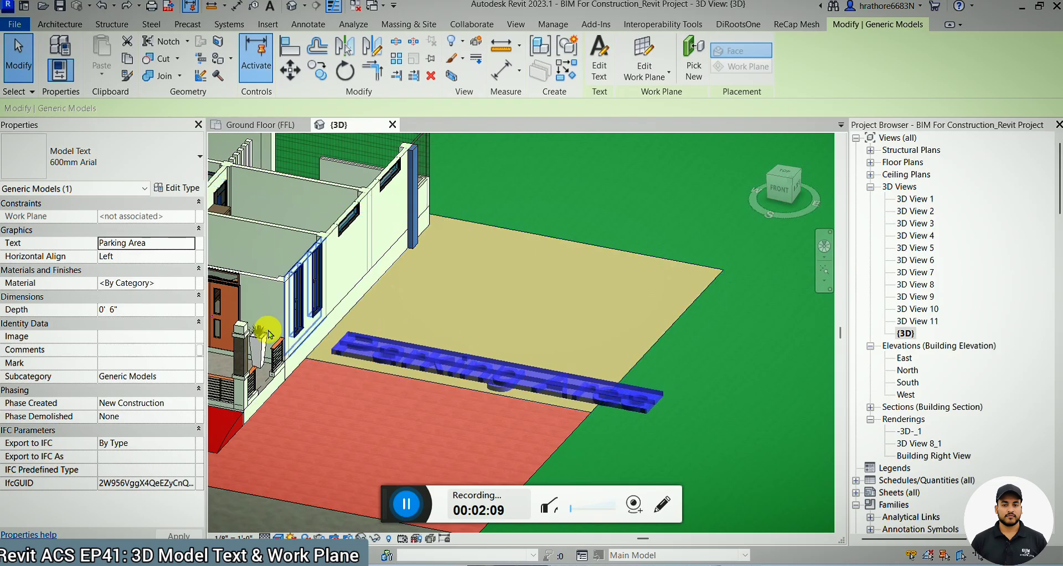
left_click(192, 287)
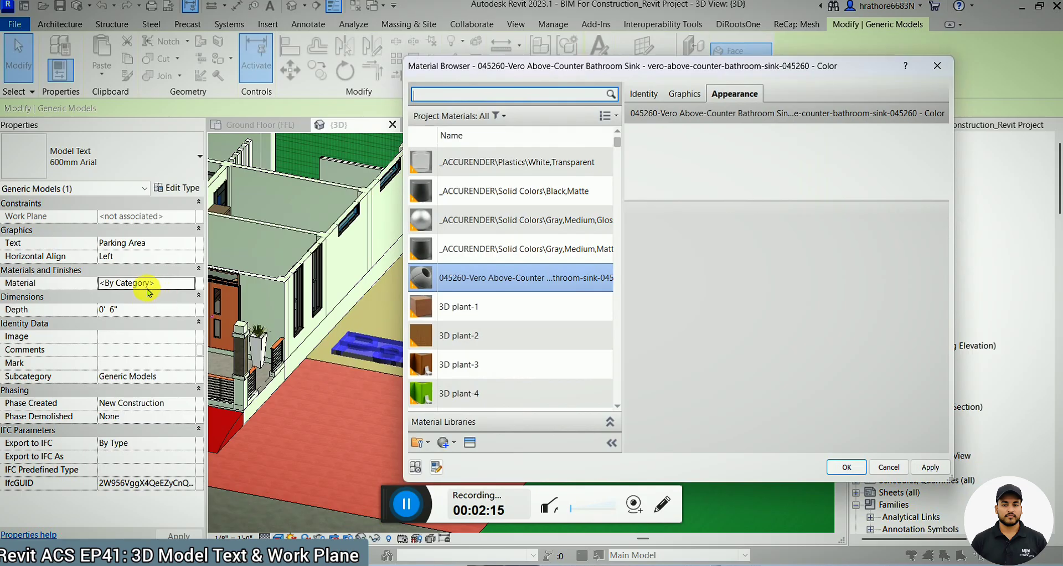
scroll(531, 282, "down", 5)
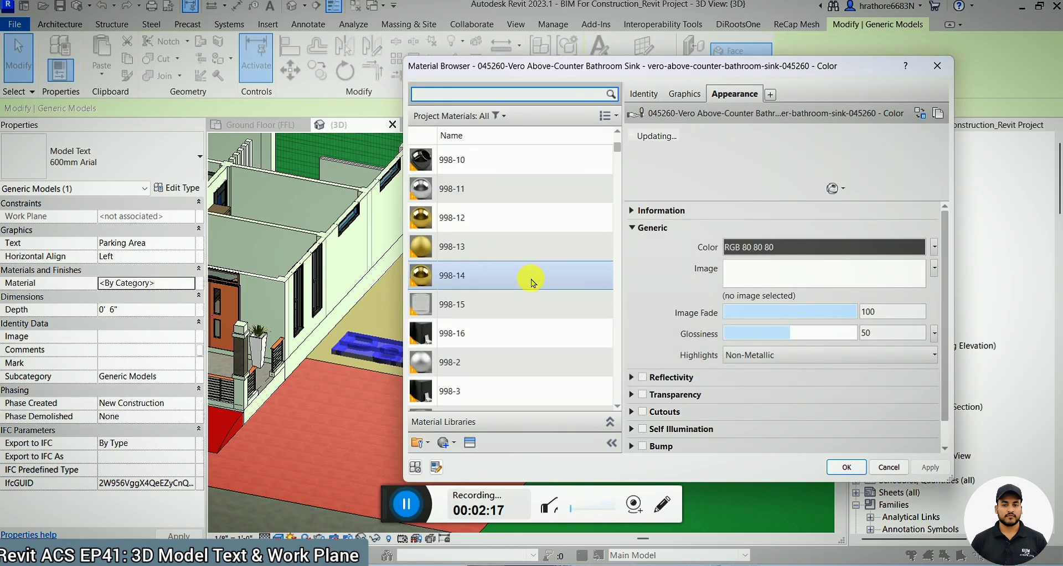
scroll(531, 282, "down", 1)
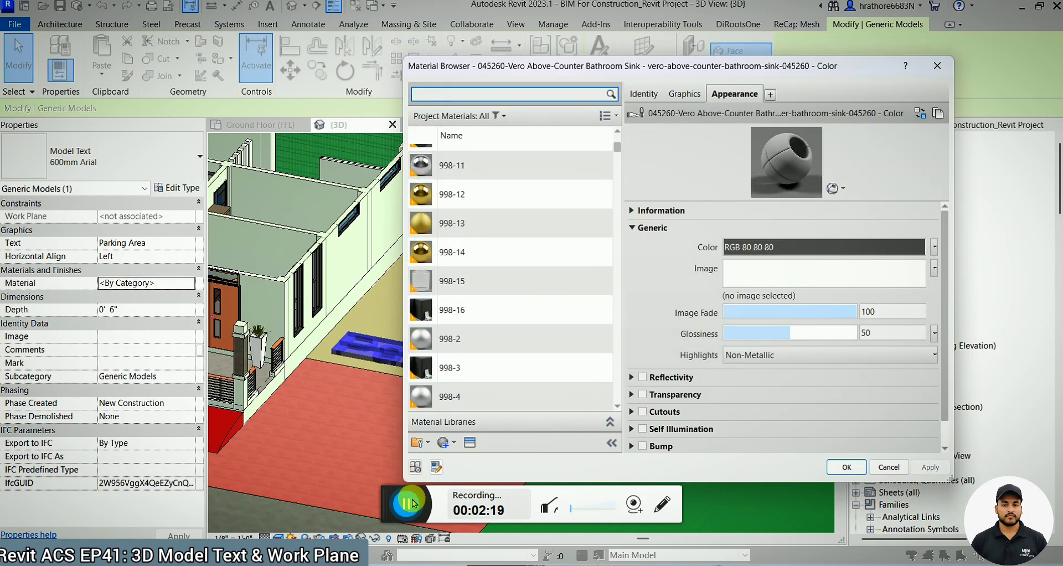
scroll(498, 313, "down", 8)
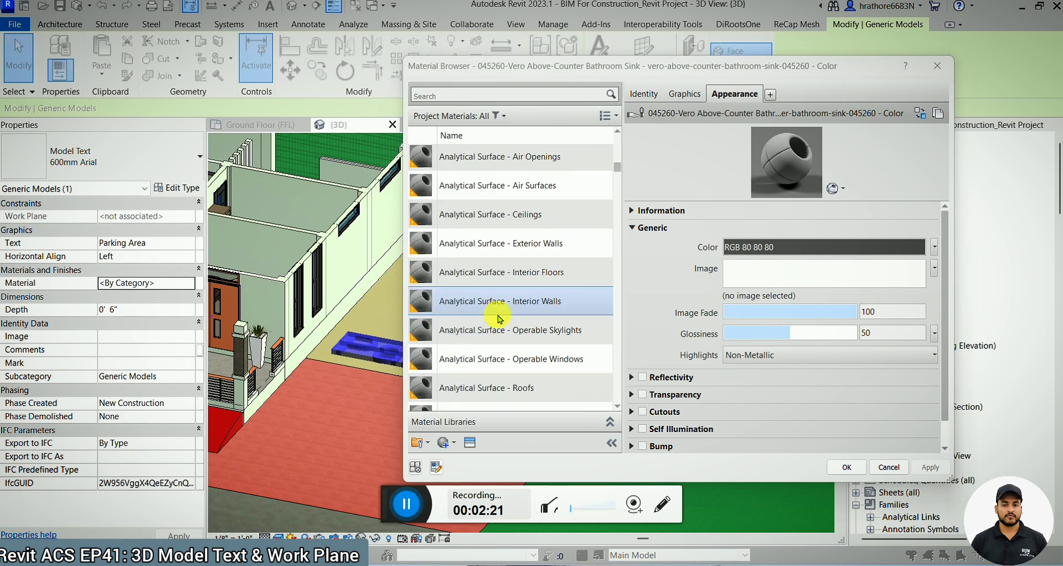
scroll(498, 319, "up", 15)
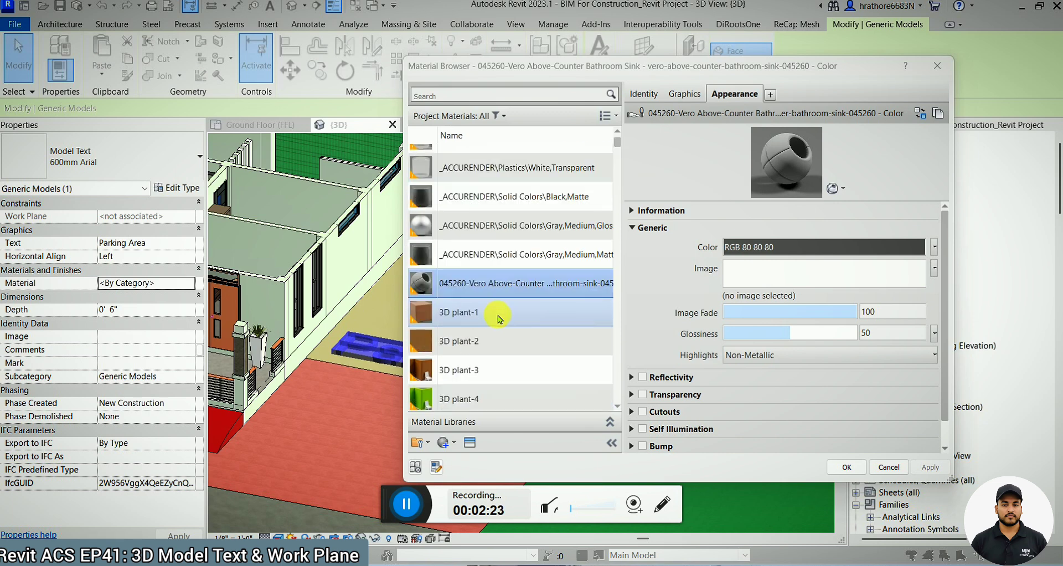
scroll(498, 318, "down", 3)
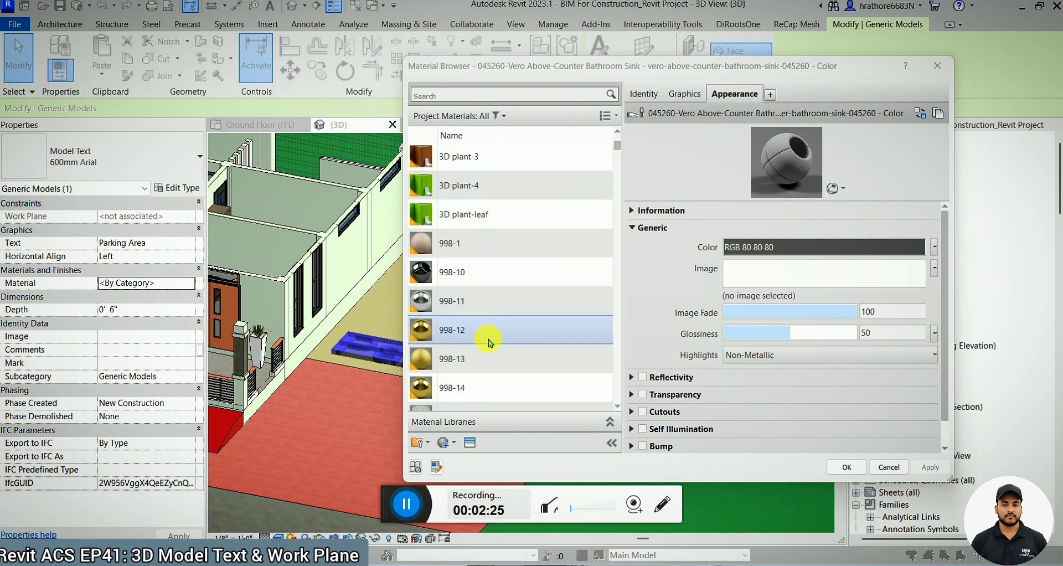
left_click(484, 385)
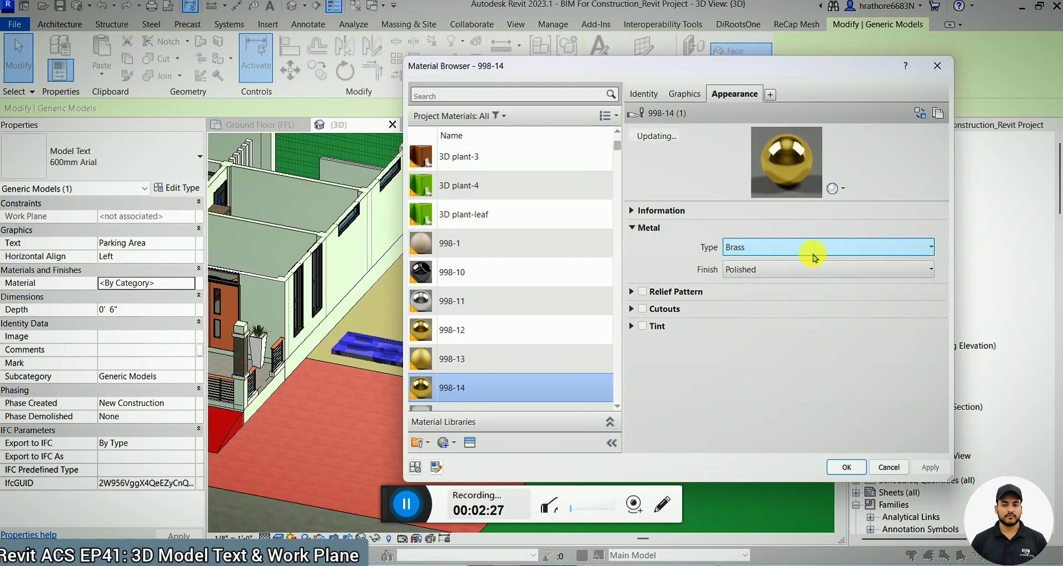
left_click(847, 467)
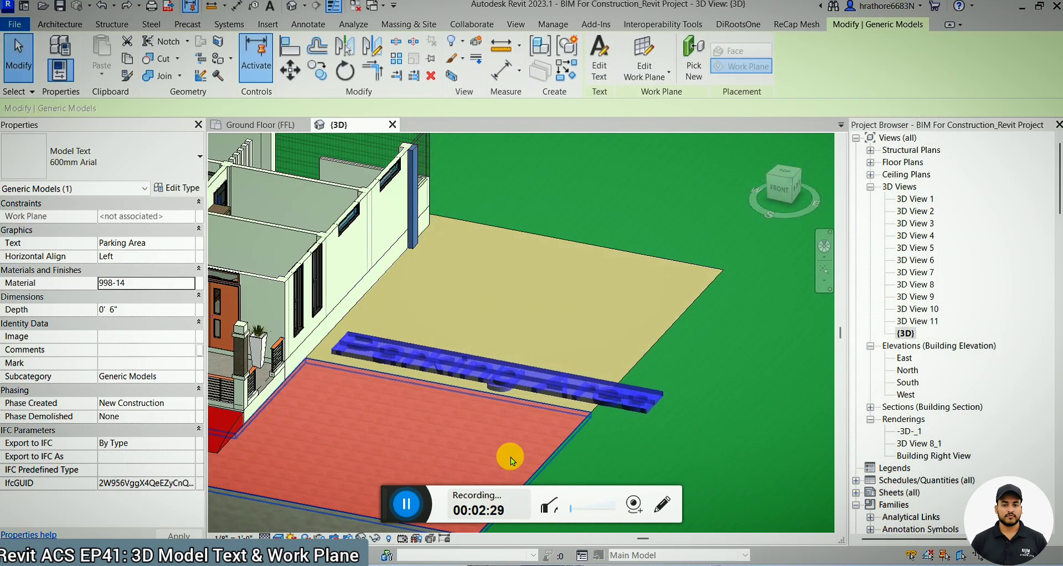
key("Escape")
Set the text size of the "Parking Area" model text type to 2' 0".
scroll(558, 320, "down", 2)
middle_click_drag(550, 354, 576, 419, "shift")
scroll(553, 358, "up", 3)
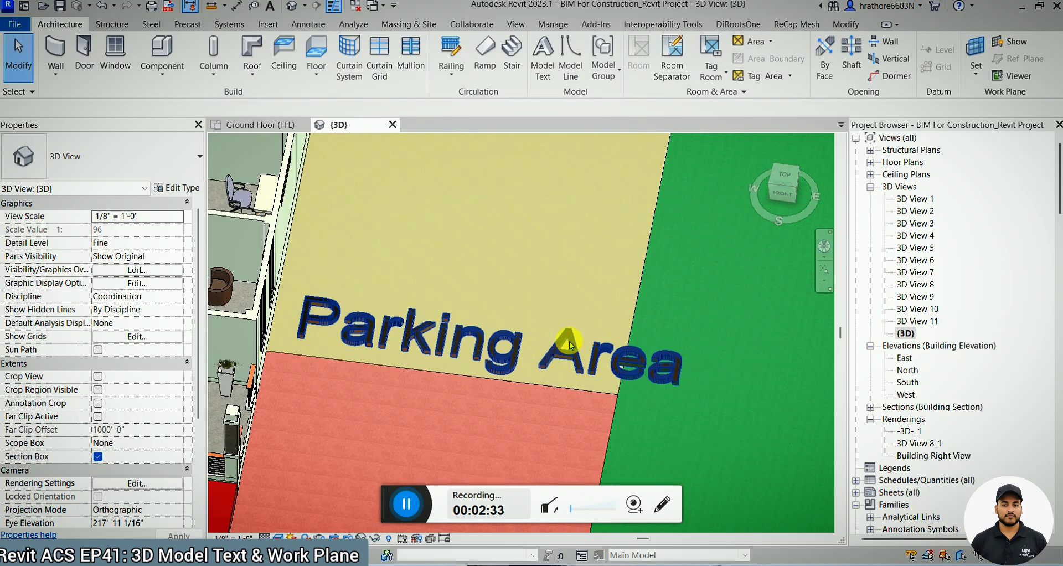
left_click(563, 347)
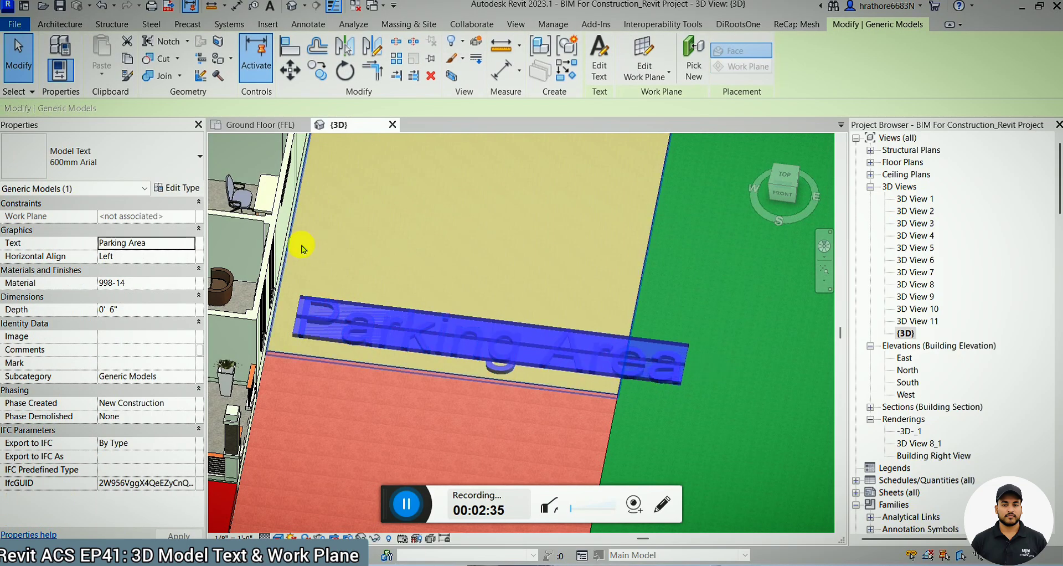
left_click(195, 188)
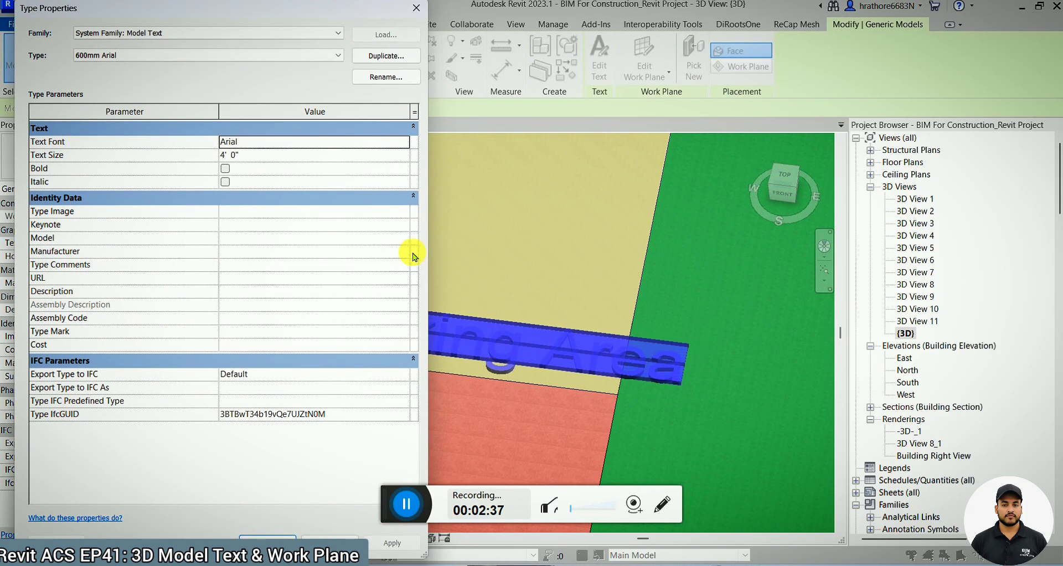
left_click(295, 157)
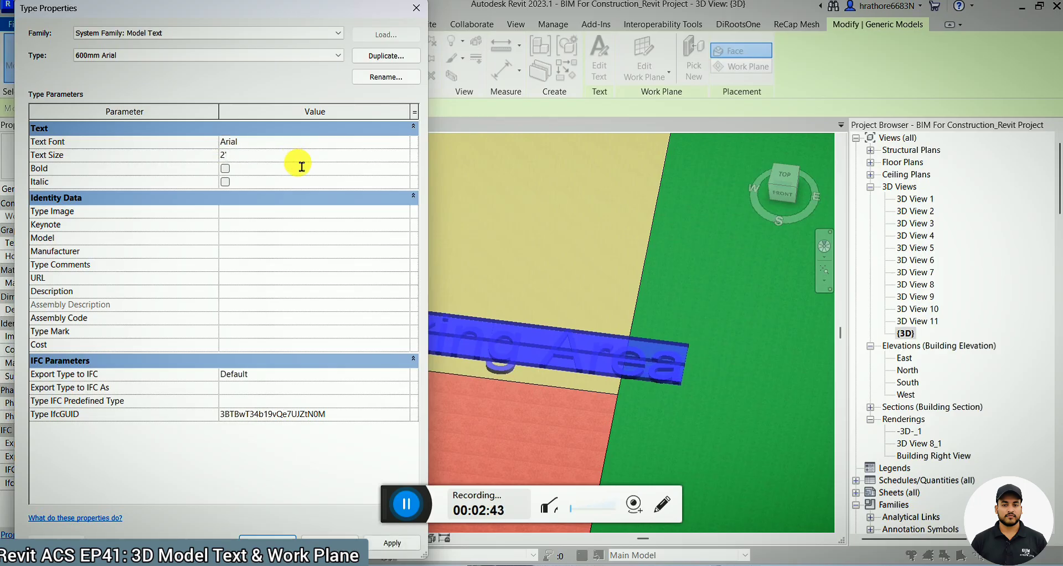
Browse the text fonts but keep Arial, try the bold and italic options, clear both, and apply the type properties.
left_click(330, 145)
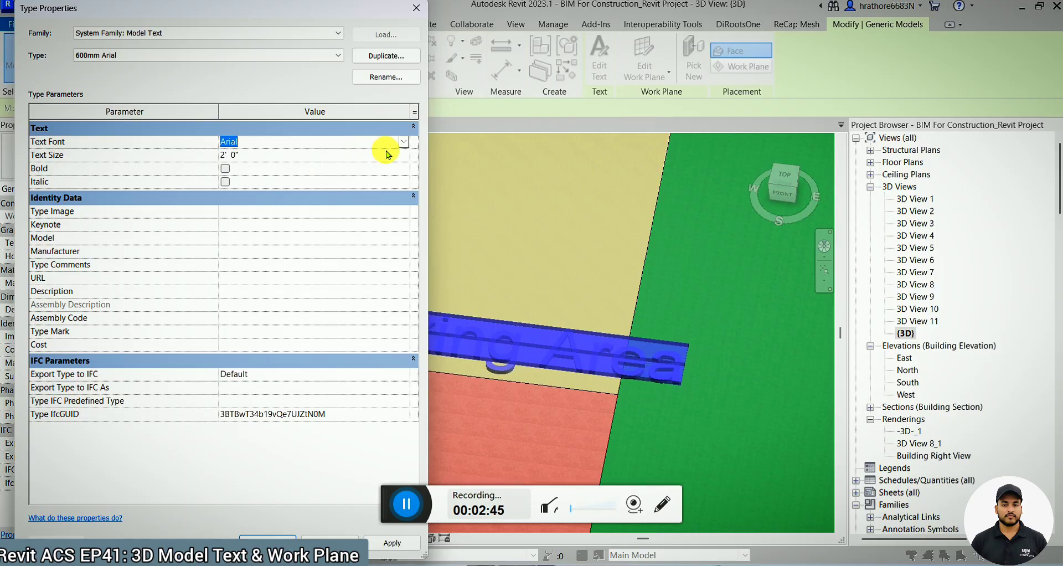
left_click(403, 142)
scroll(284, 183, "down", 6)
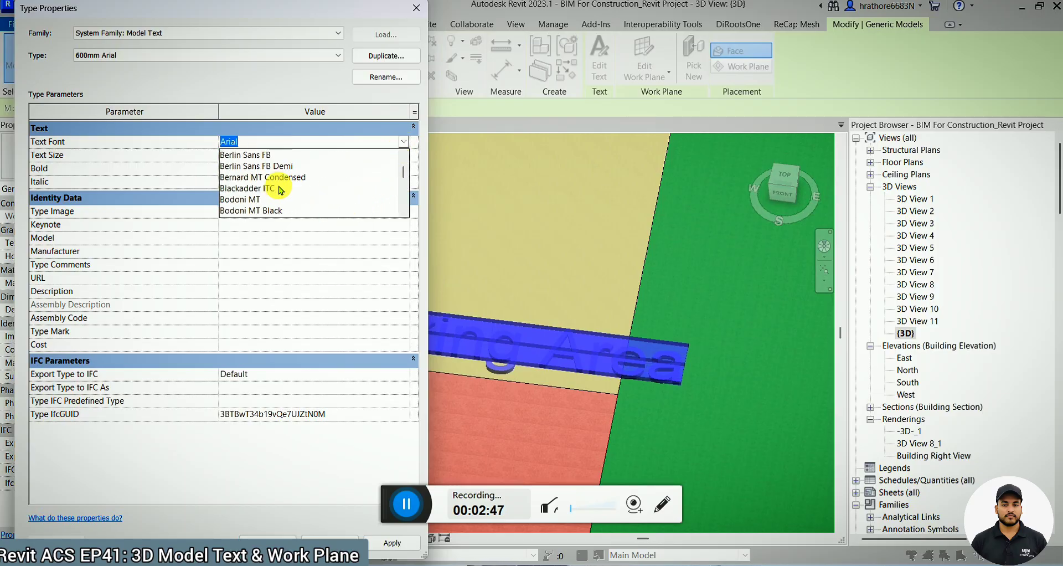
scroll(280, 197, "down", 1)
left_click(272, 281)
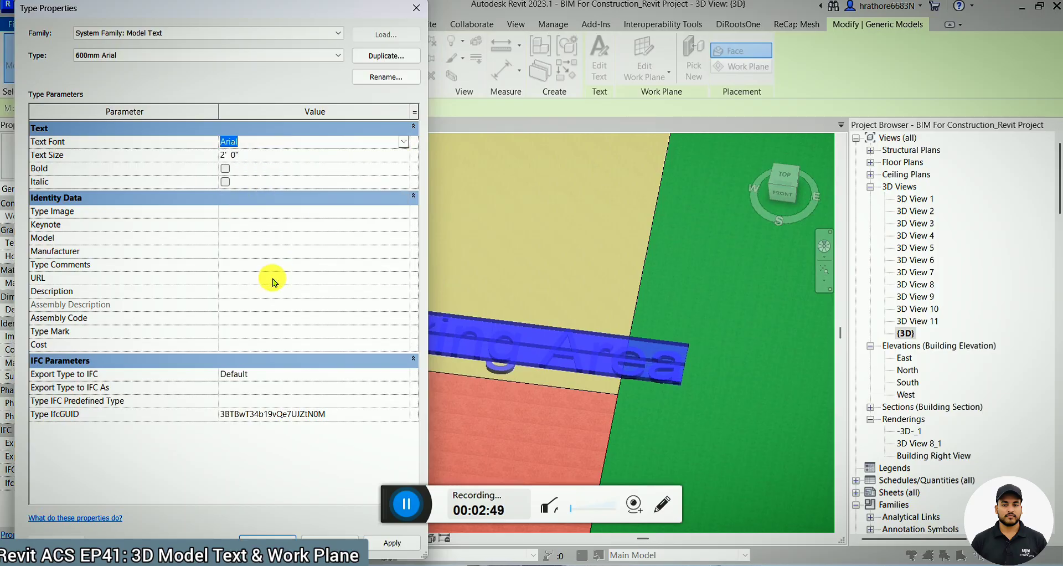
left_click(224, 168)
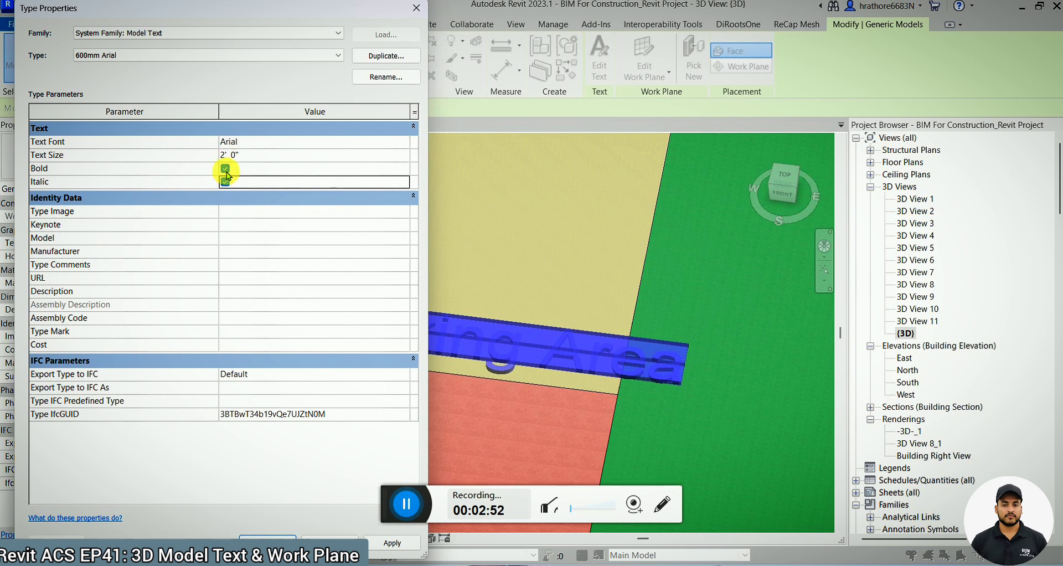
left_click(225, 168)
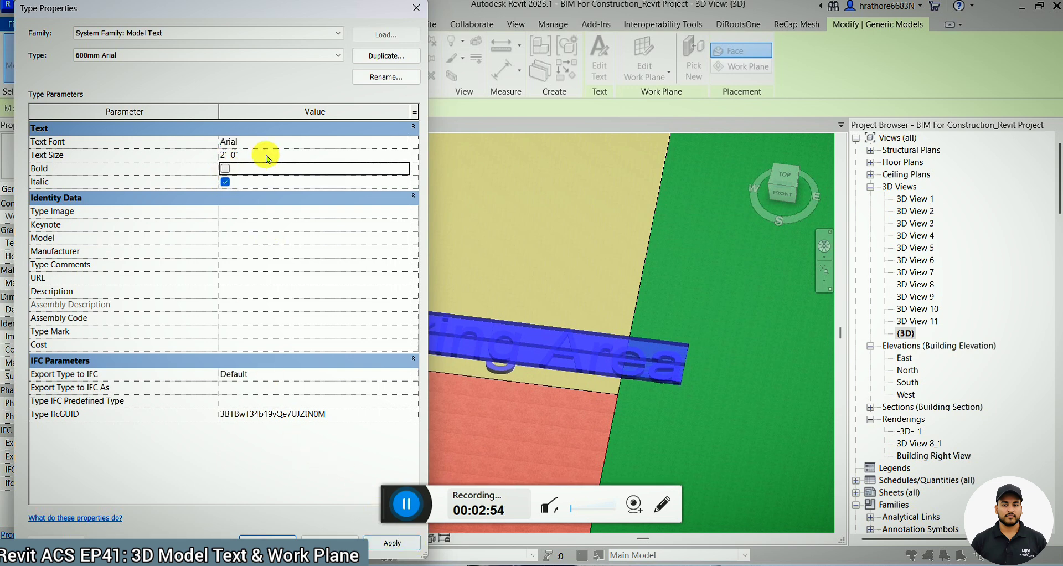
left_click(225, 182)
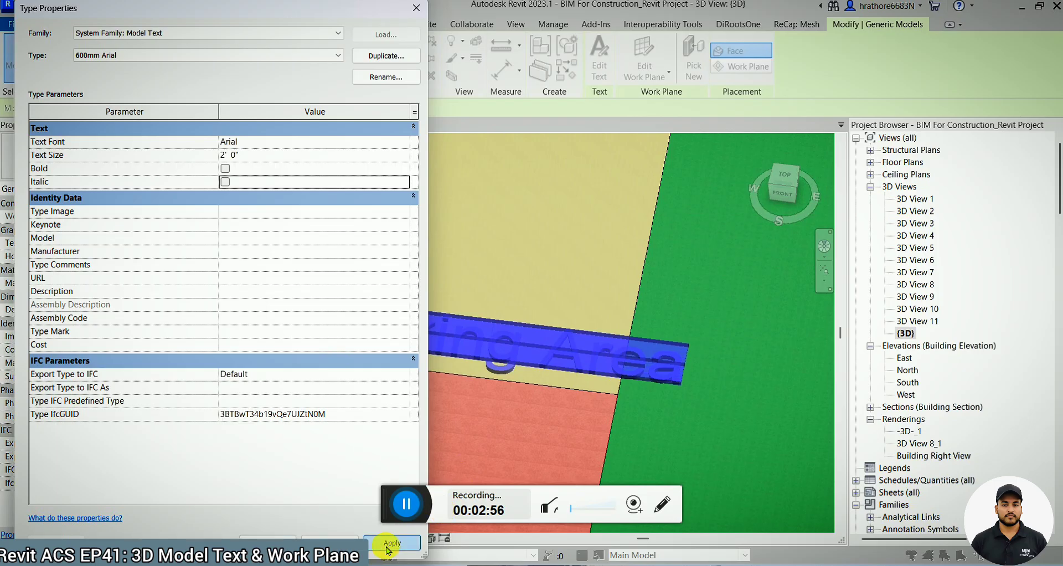
left_click(267, 536)
scroll(492, 327, "down", 6)
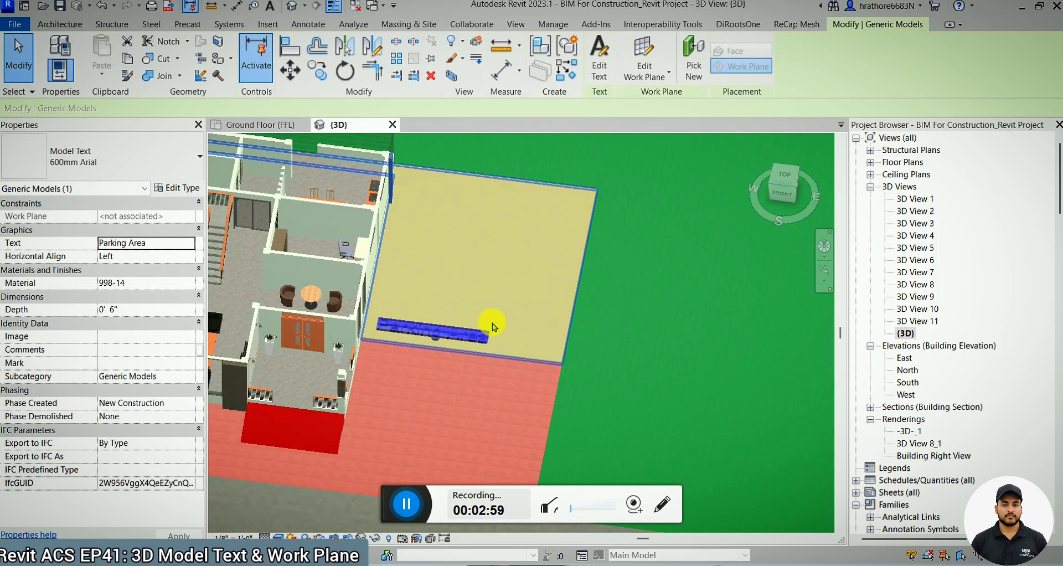
scroll(497, 330, "up", 4)
key("Escape")
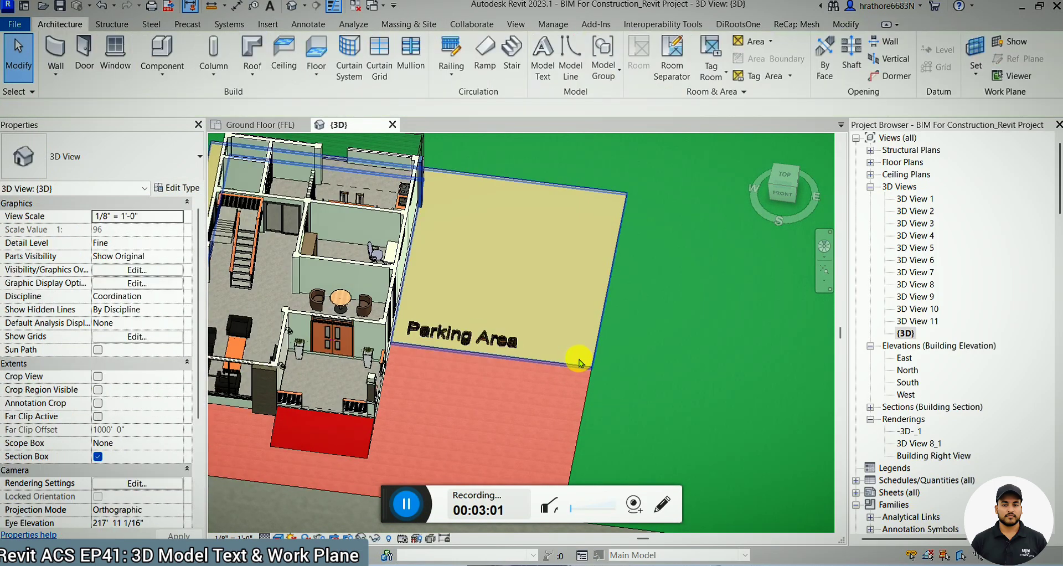
Set the text size of the "Parking Area" model text type to 1'.
left_click(506, 343)
scroll(512, 363, "down", 2)
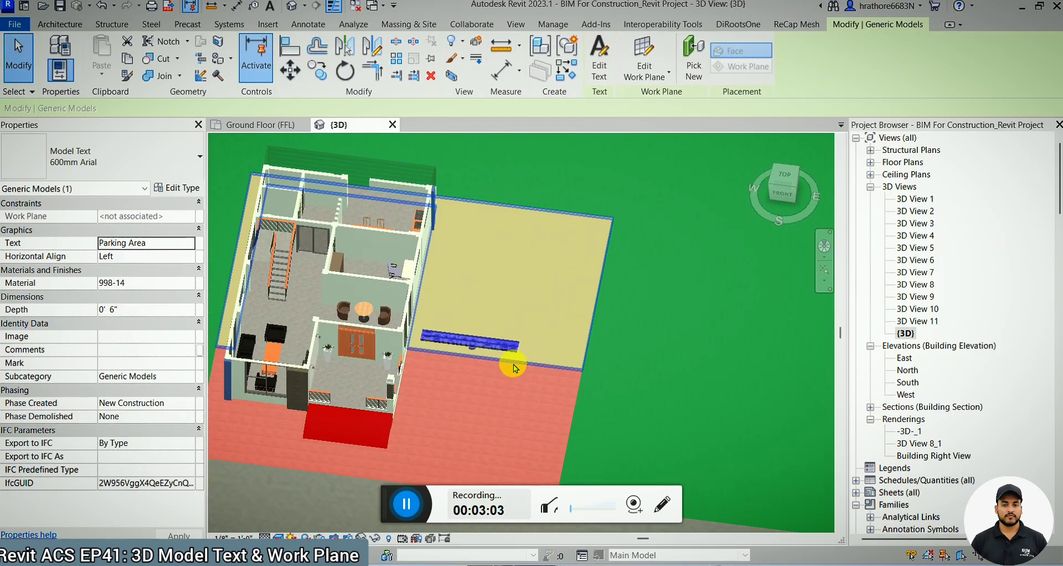
left_click(174, 188)
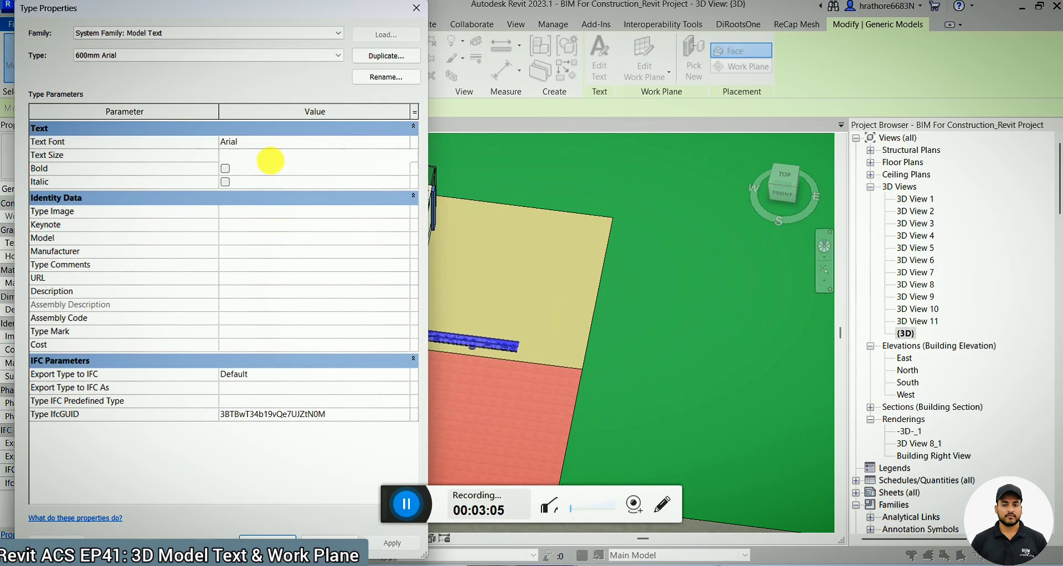
left_click(269, 156)
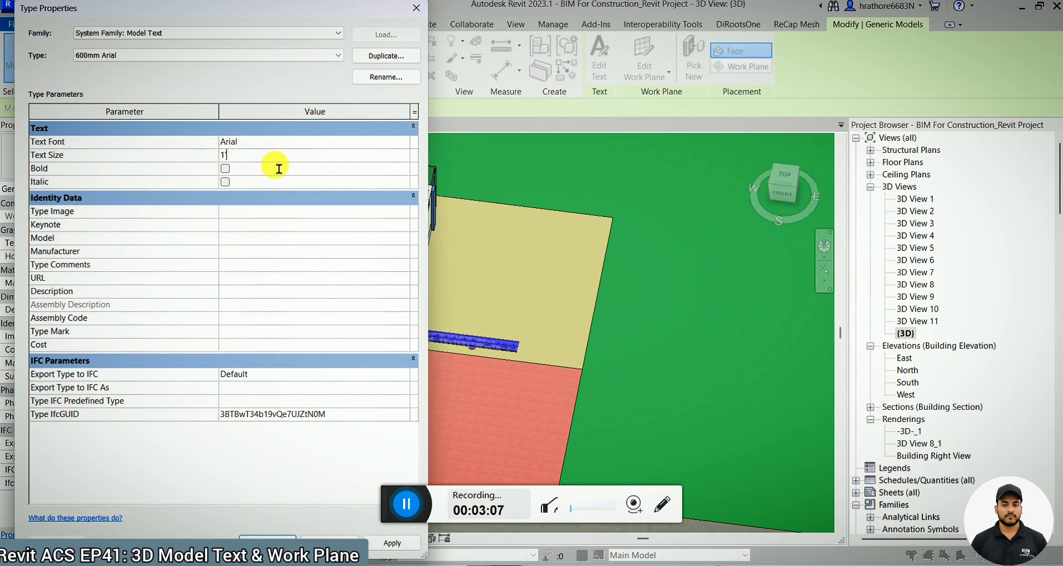
key("Return")
key("Escape")
scroll(475, 304, "up", 5)
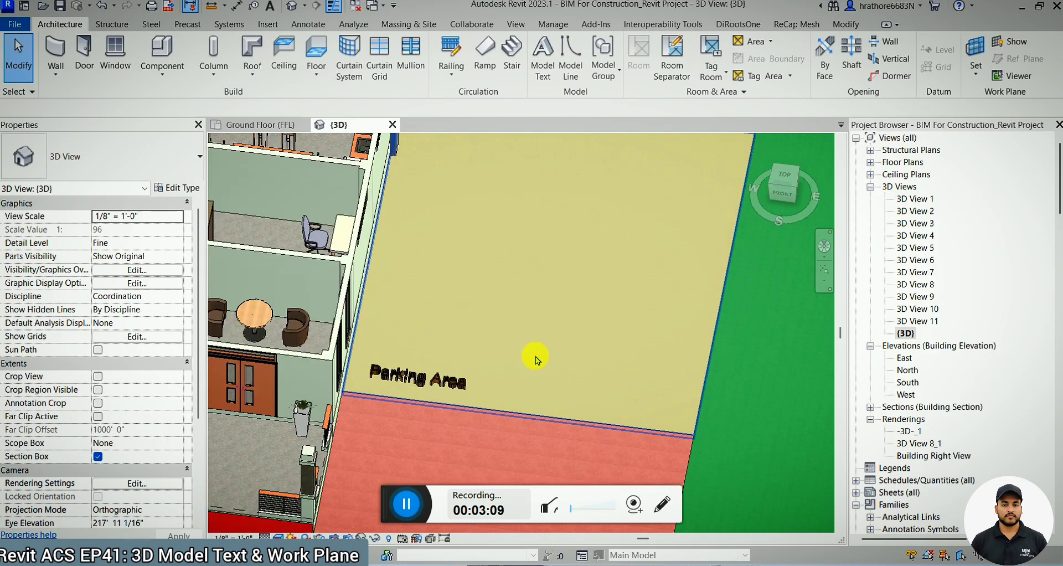
Orient the 3D view to the top and place model text reading "Hall" on the open floor area below the staircase.
scroll(536, 359, "down", 4)
left_click(474, 368)
middle_click_drag(541, 351, 518, 363, "shift")
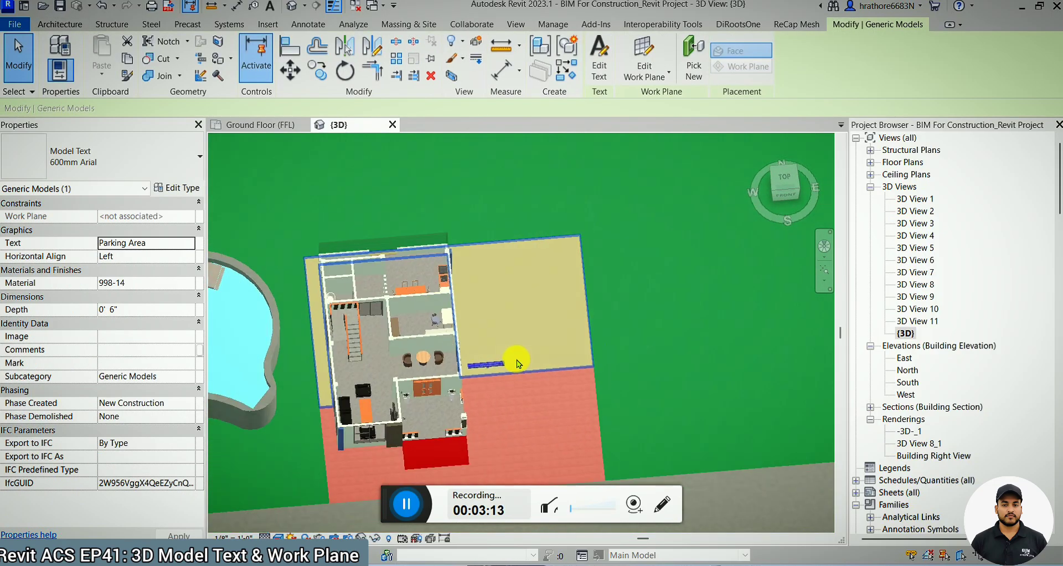
left_click(781, 178)
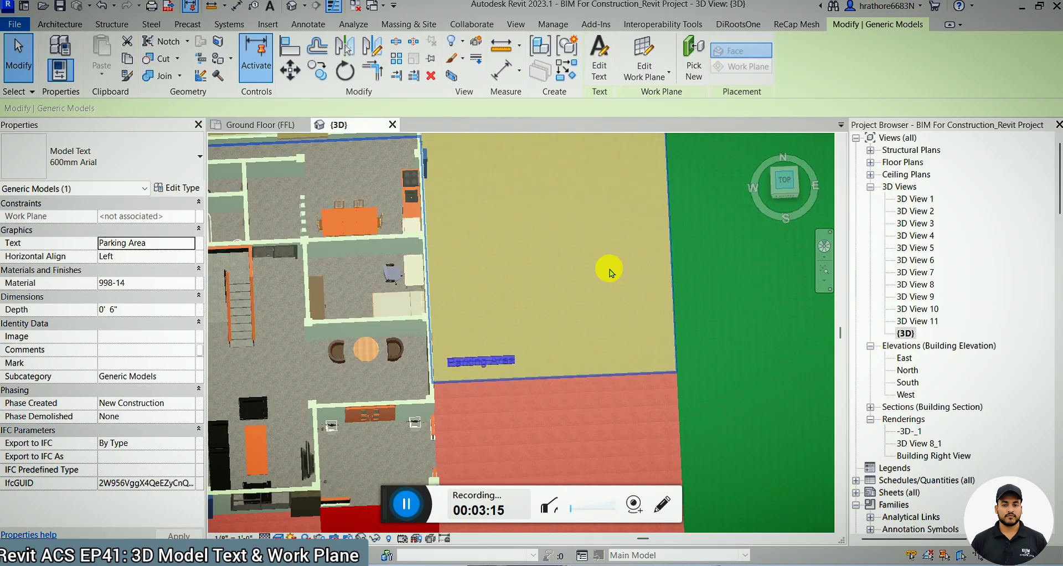
double_click(615, 306)
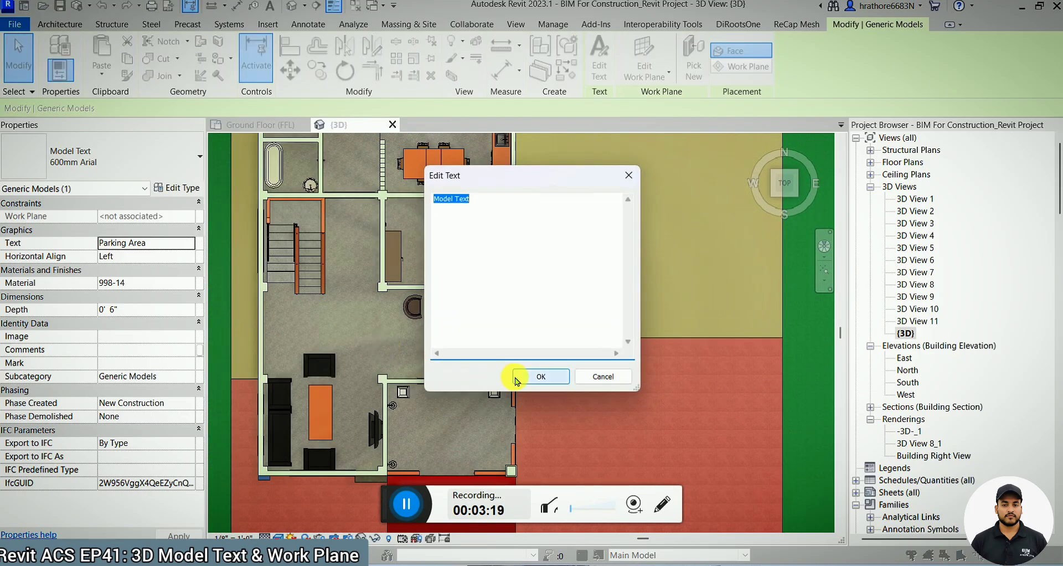
key("Caps_Lock")
type("Hall")
key("Return")
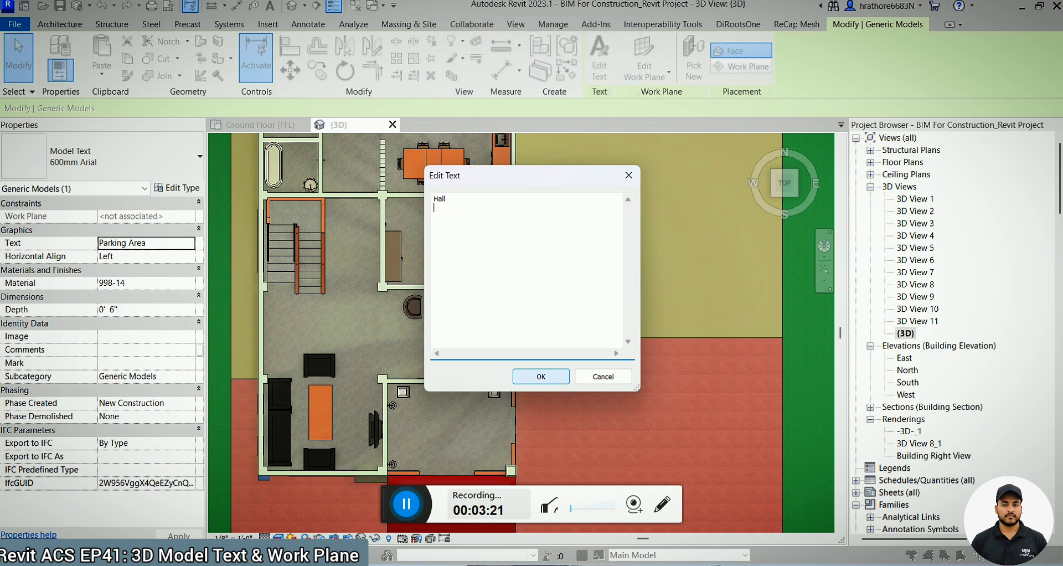
key("Caps_Lock")
left_click(541, 377)
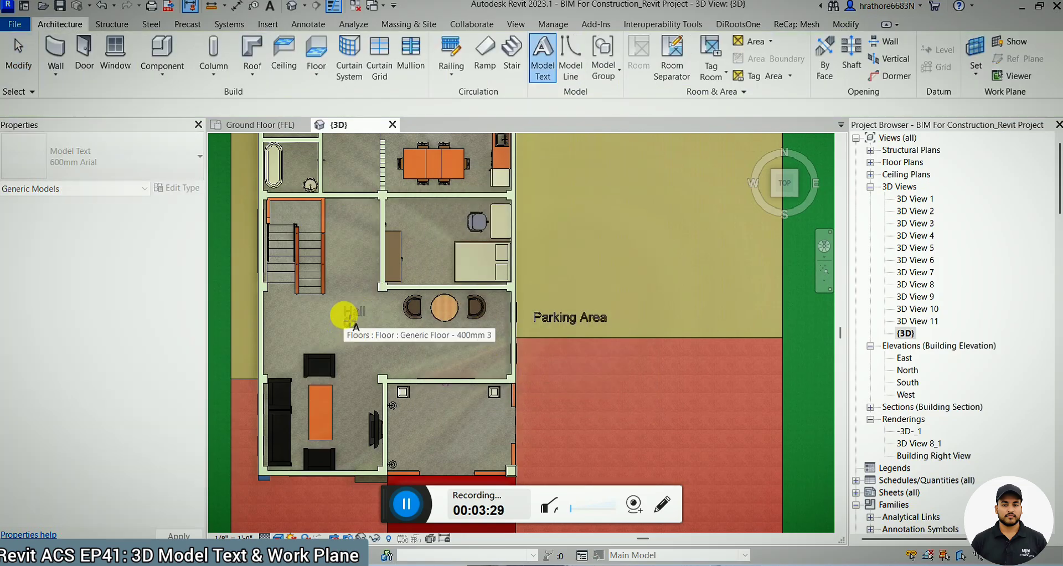
key("Escape")
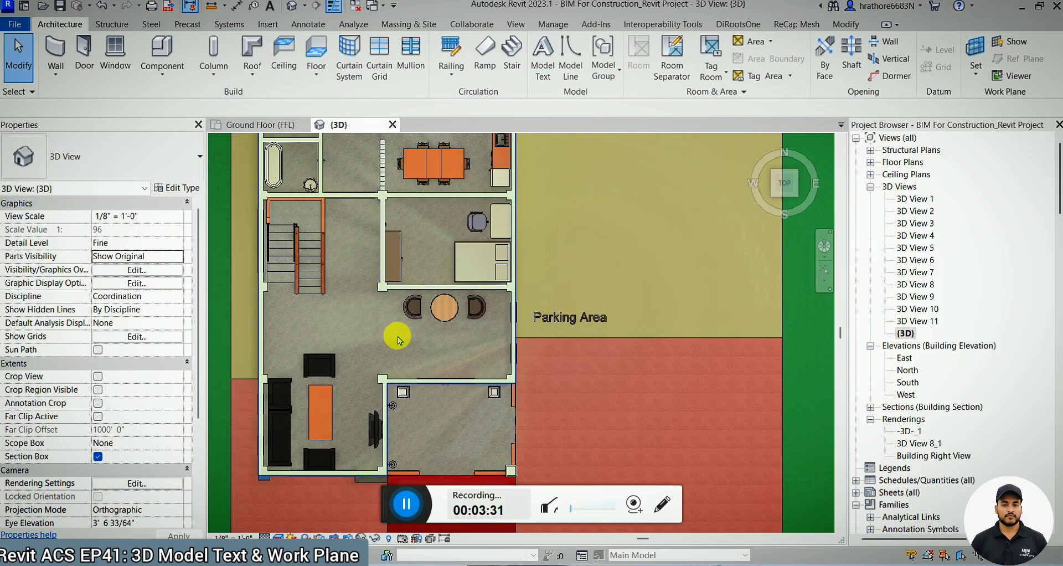
Look at the house from an angled 3D view and in the West elevation to locate the "Hall" text.
scroll(399, 339, "down", 3)
middle_click_drag(388, 386, 411, 339, "shift")
scroll(470, 326, "down", 2)
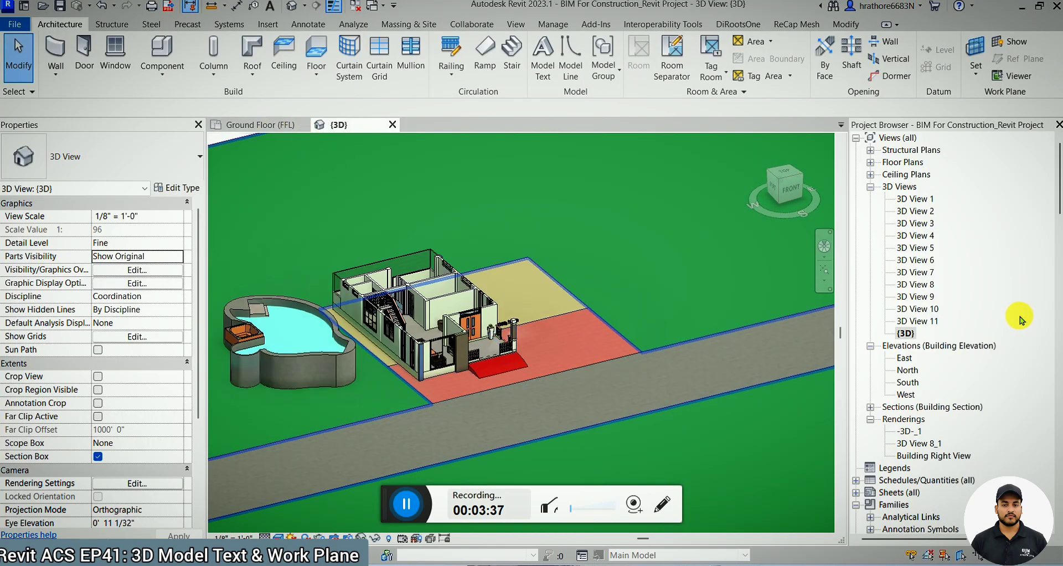
scroll(932, 376, "down", 1)
scroll(932, 377, "down", 1)
scroll(935, 377, "down", 1)
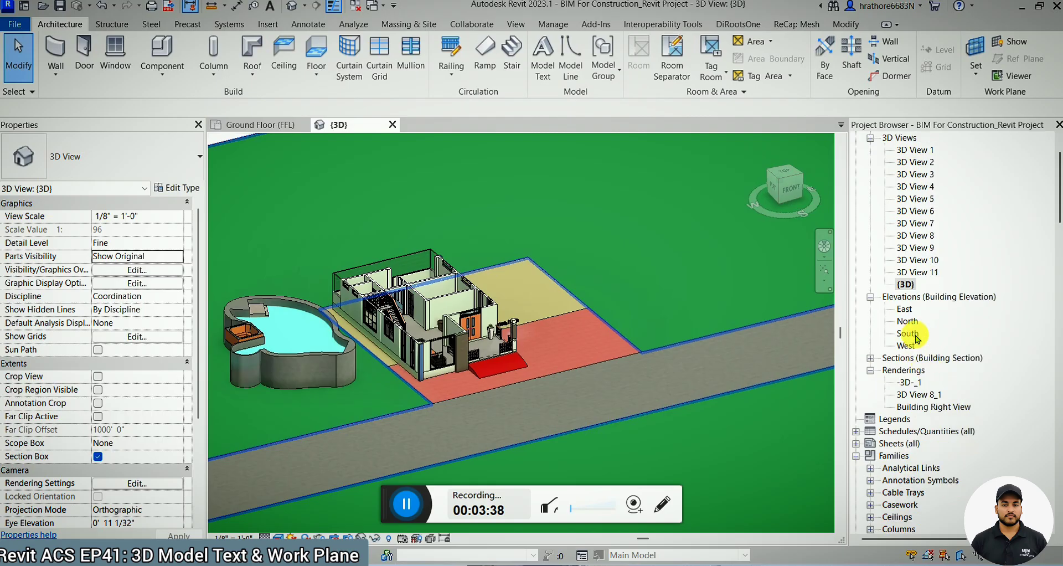
double_click(912, 346)
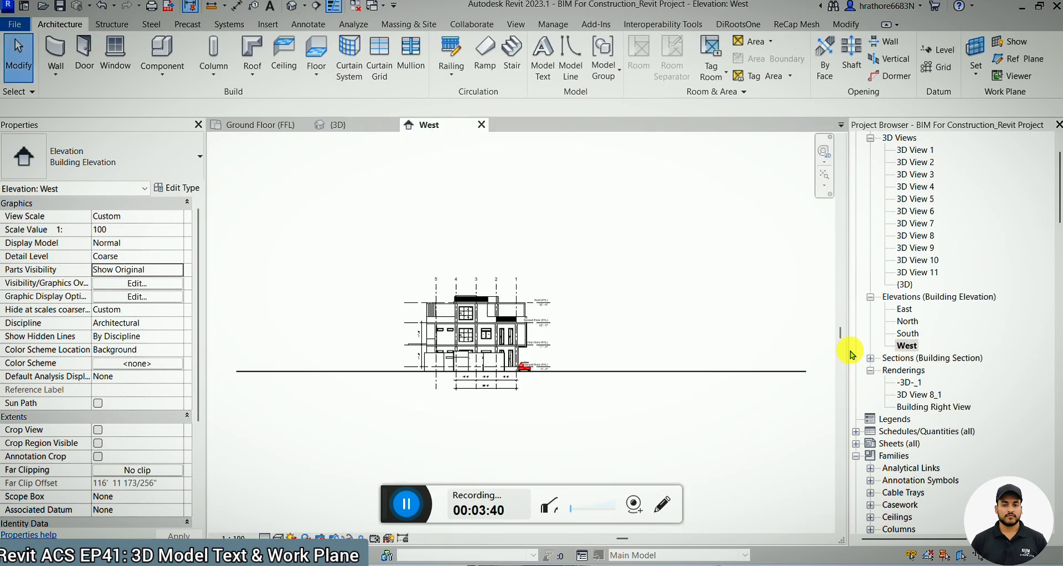
scroll(492, 385, "up", 5)
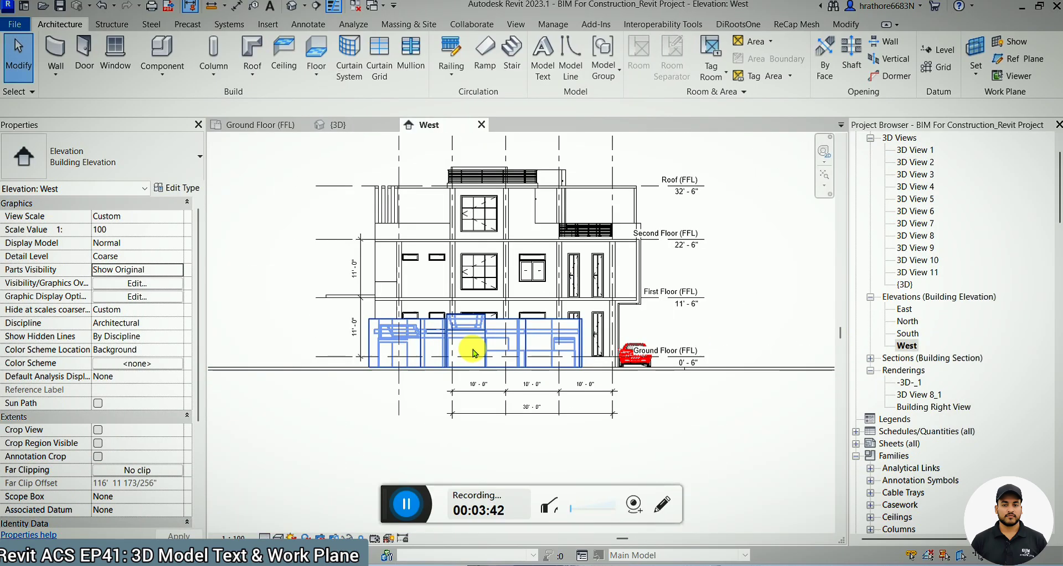
Open the North elevation and select the "Hall" model text to examine its height relative to the ground floor.
double_click(909, 321)
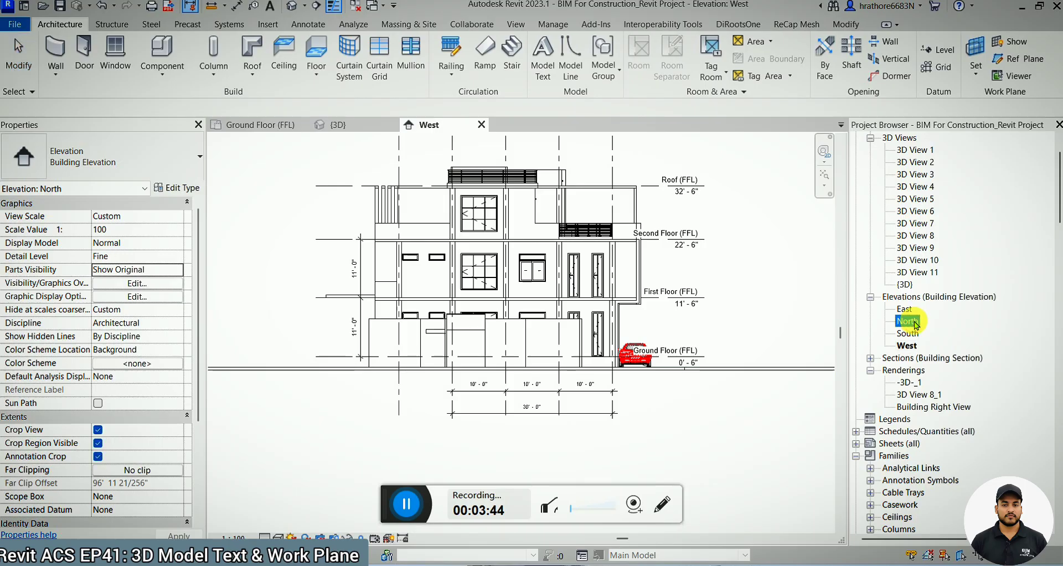
scroll(581, 354, "up", 6)
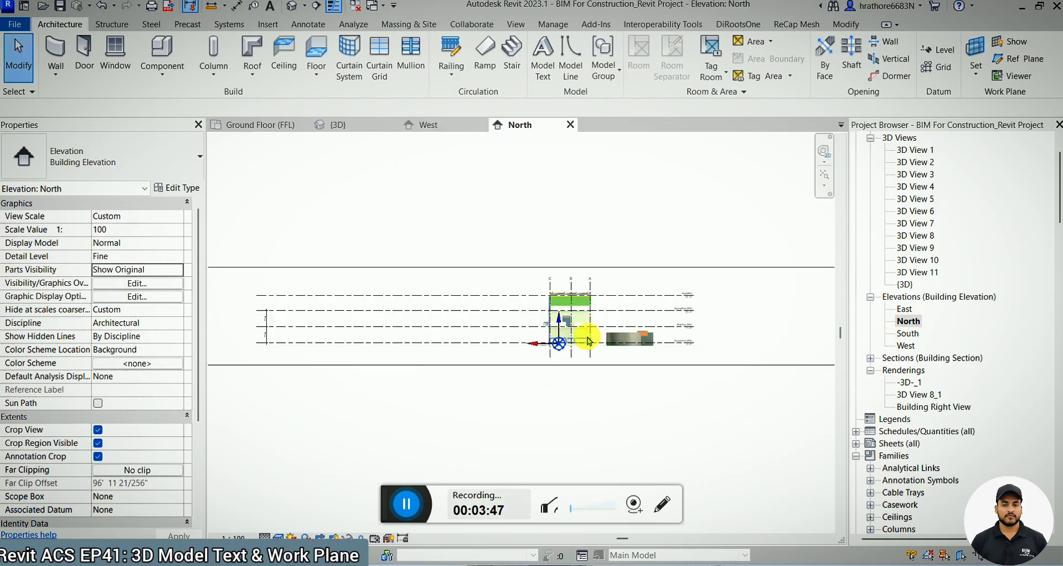
scroll(552, 358, "down", 4)
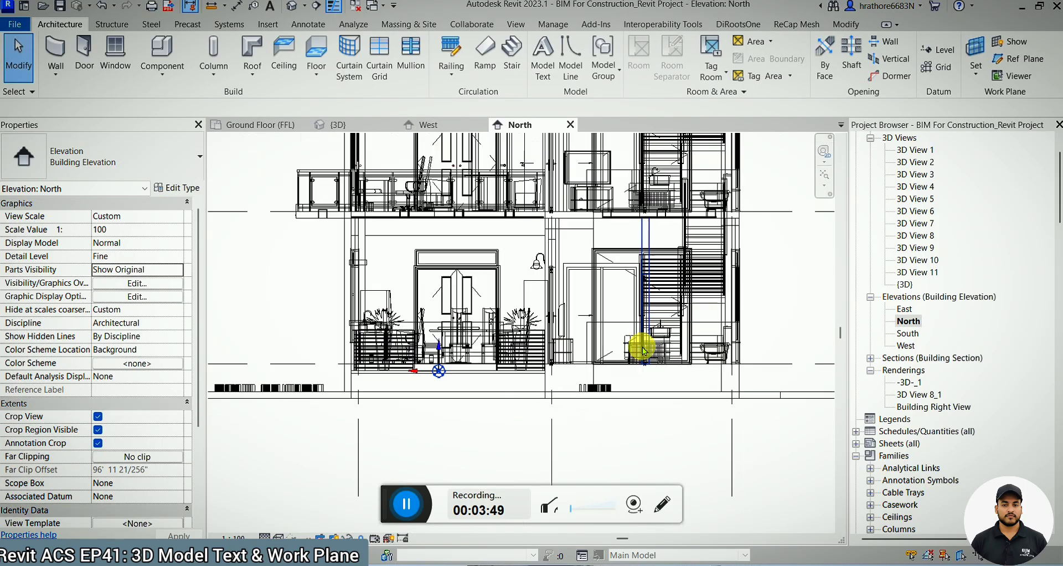
left_click(613, 381)
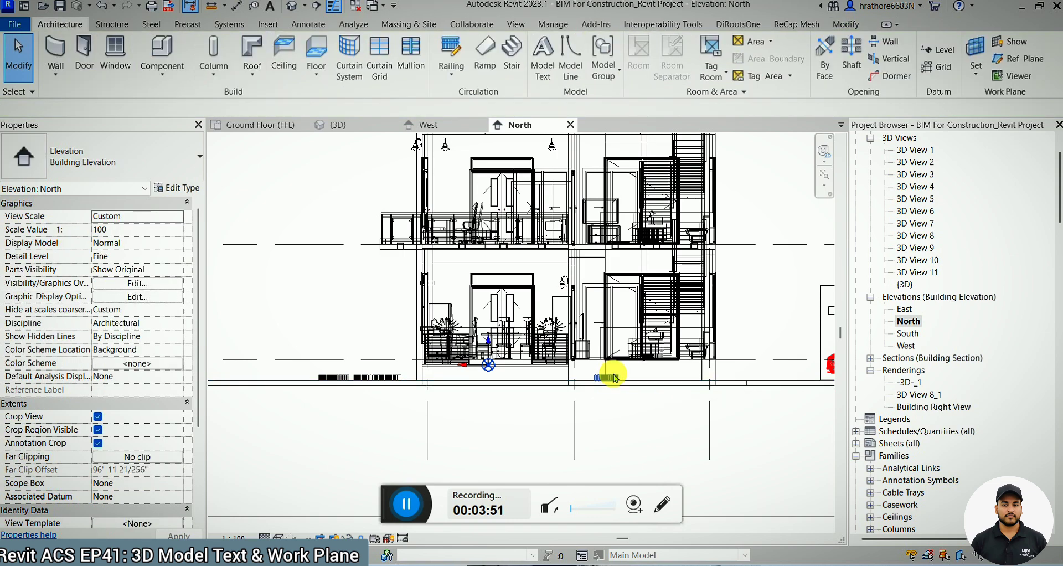
left_click(609, 379)
scroll(603, 365, "down", 2)
scroll(607, 359, "up", 2)
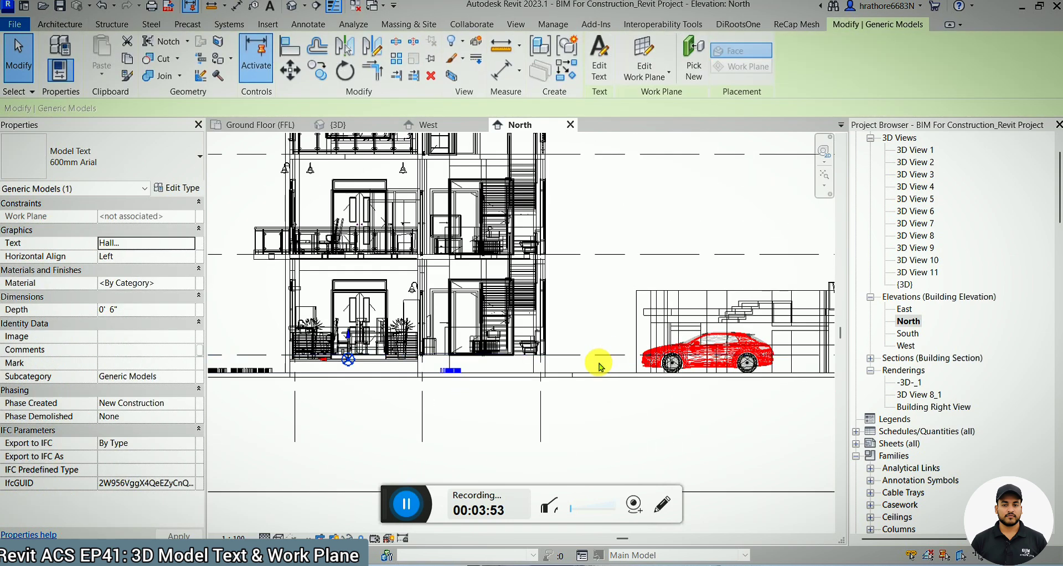
scroll(487, 354, "down", 1)
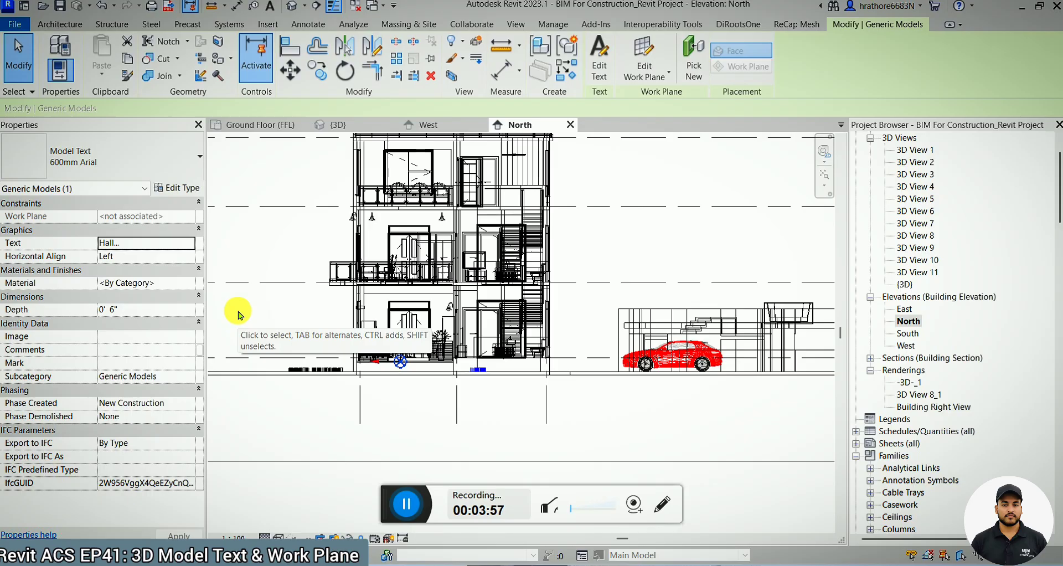
Reselect the "Hall" model text in the North elevation to check its level up close, and return to the 3D view.
left_click(402, 492)
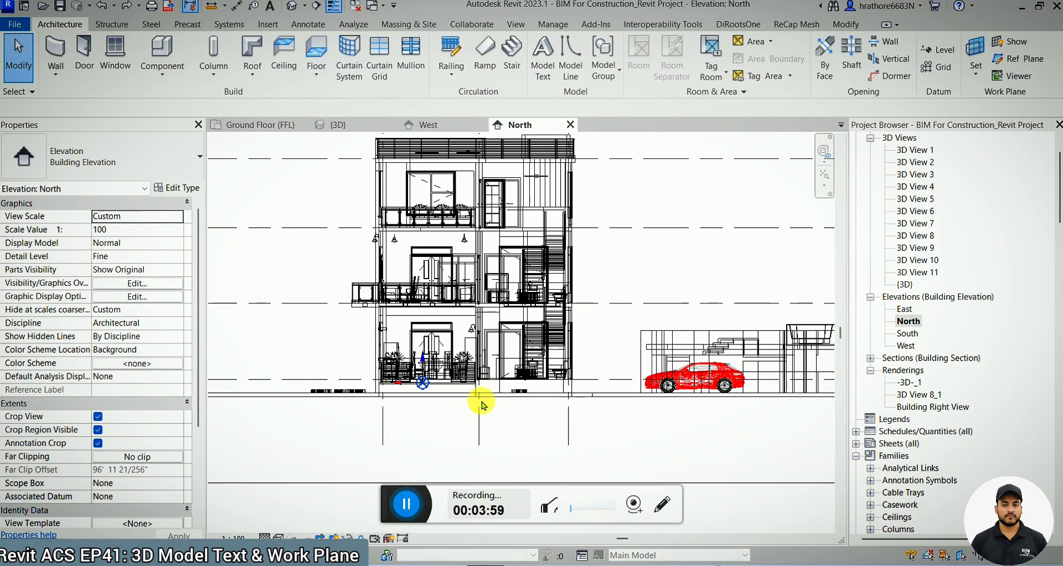
scroll(525, 387, "up", 7)
left_click(517, 393)
scroll(518, 393, "down", 6)
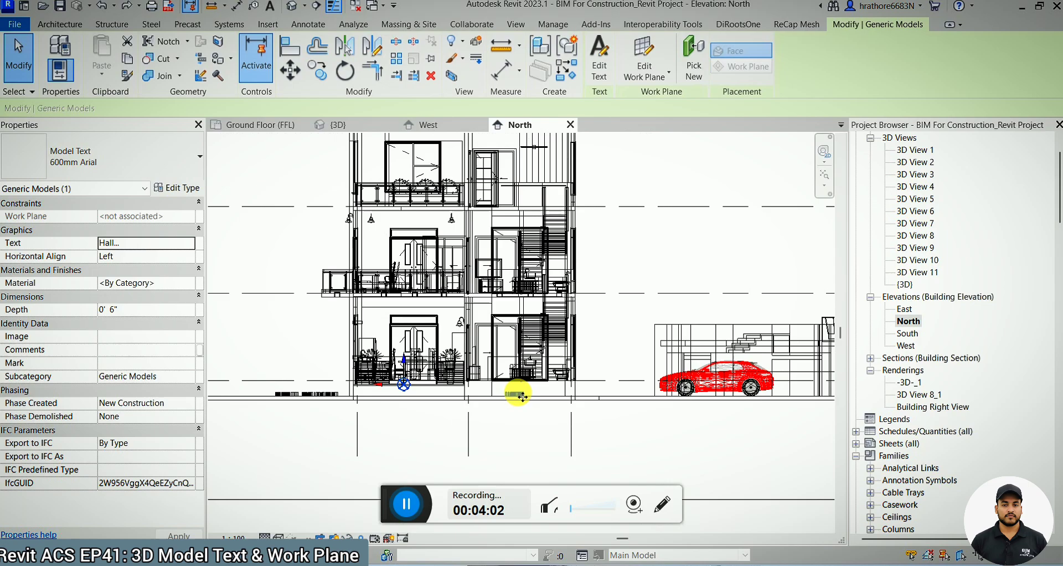
left_click(355, 125)
scroll(449, 303, "down", 3)
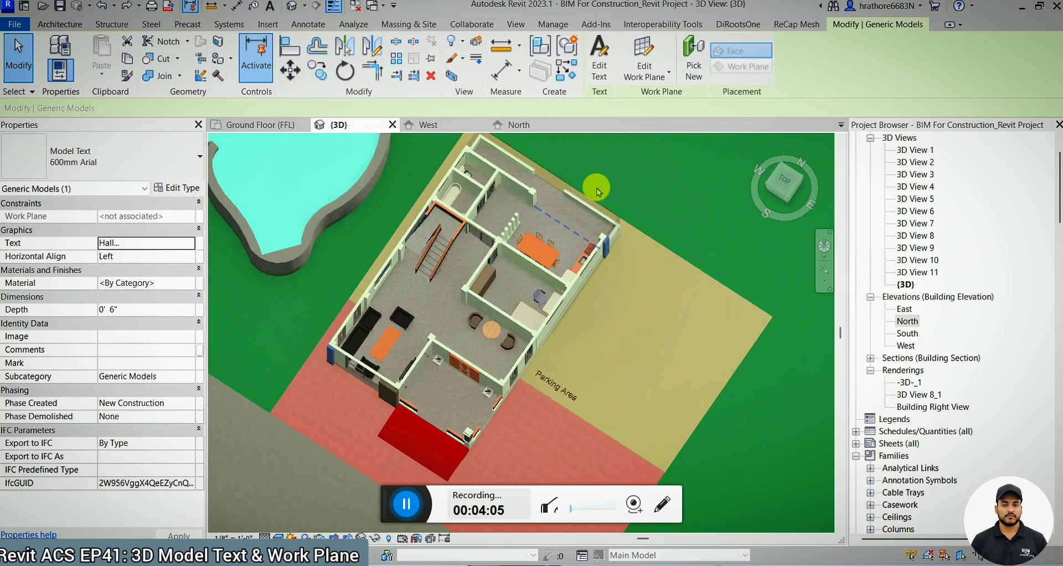
Pick a new host for the "Hall" text, try Work Plane placement, and set it on the hall floor below the staircase using Face placement.
left_click(686, 78)
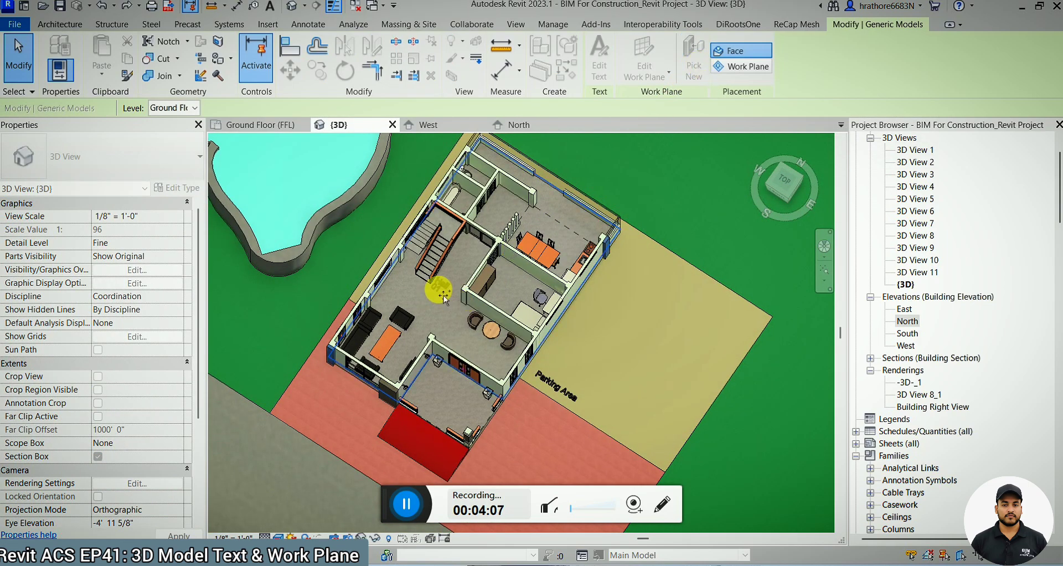
scroll(443, 287, "up", 2)
left_click(747, 68)
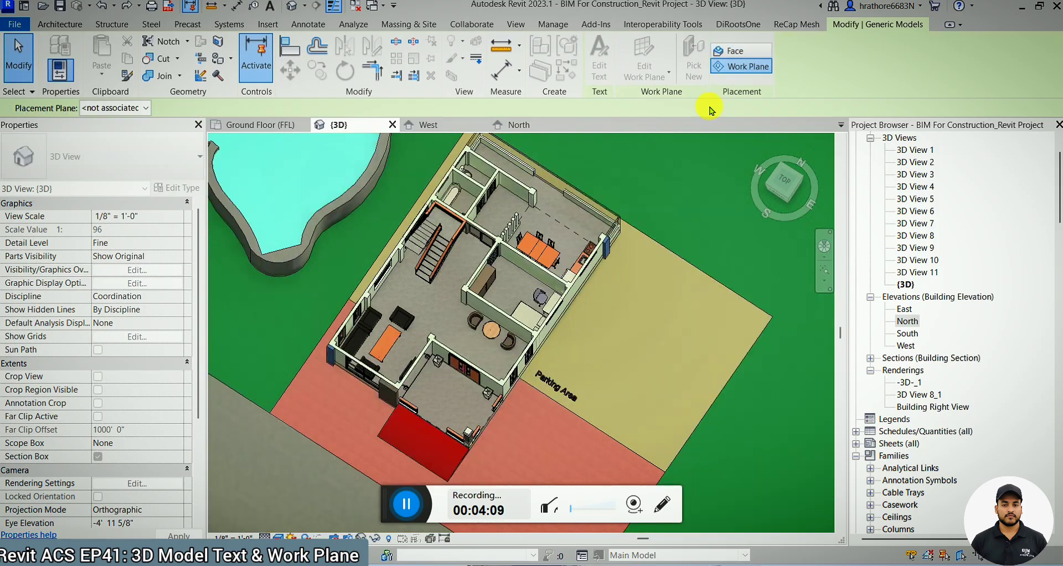
scroll(606, 362, "up", 2)
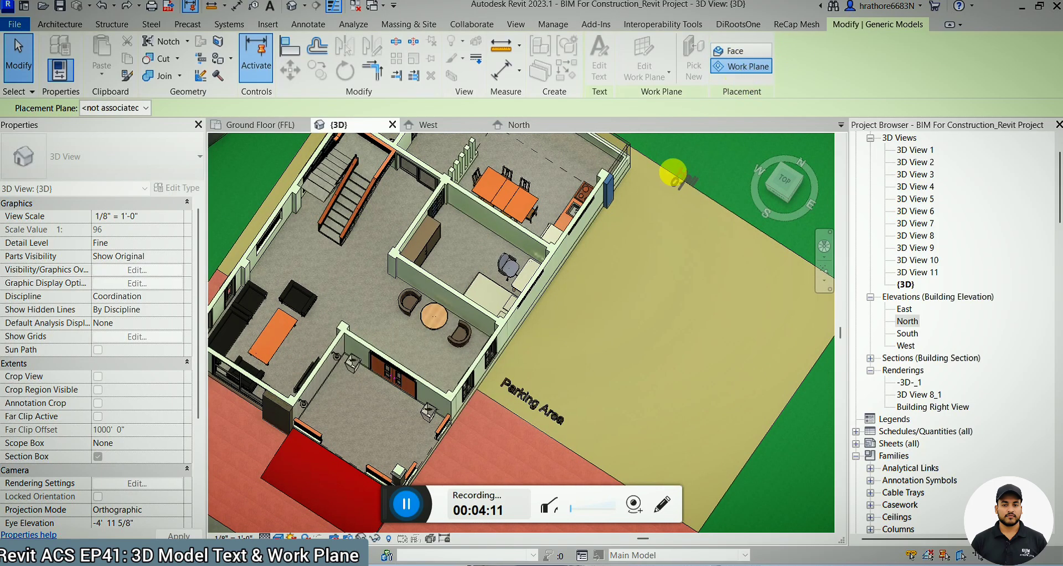
scroll(616, 328, "down", 2)
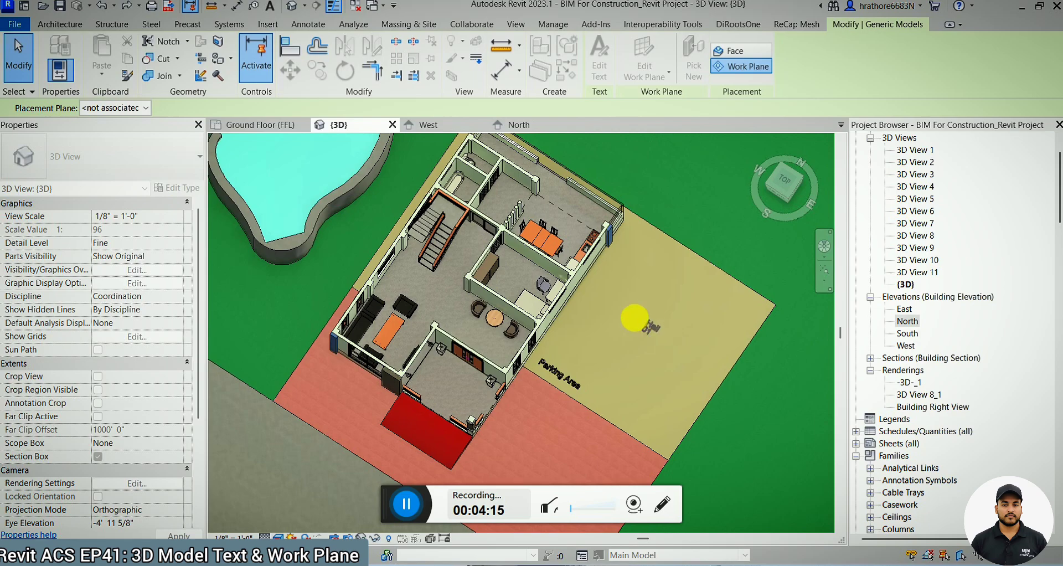
scroll(614, 333, "up", 3)
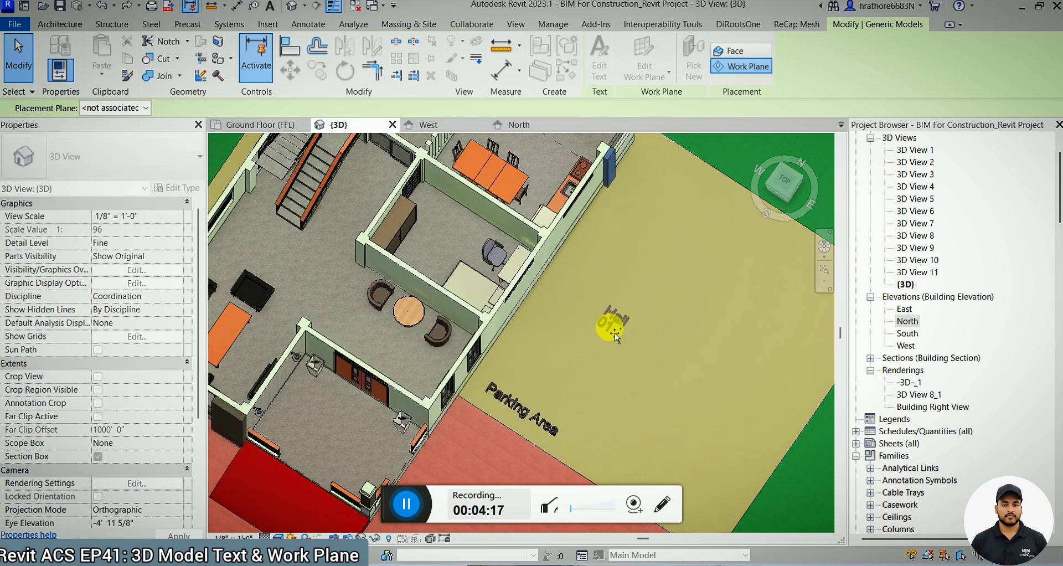
scroll(615, 333, "down", 3)
scroll(609, 333, "up", 1)
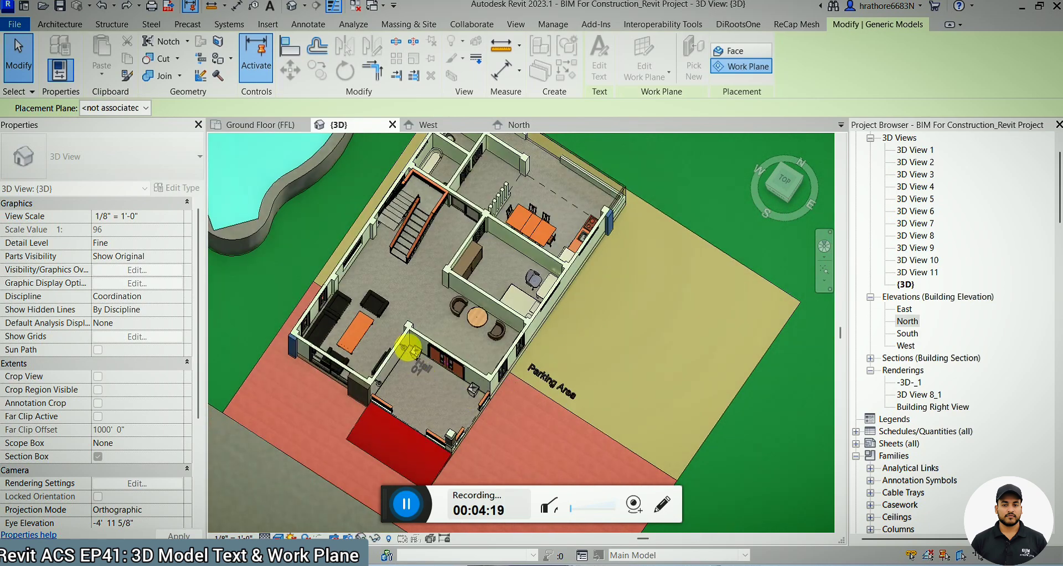
scroll(404, 299, "up", 1)
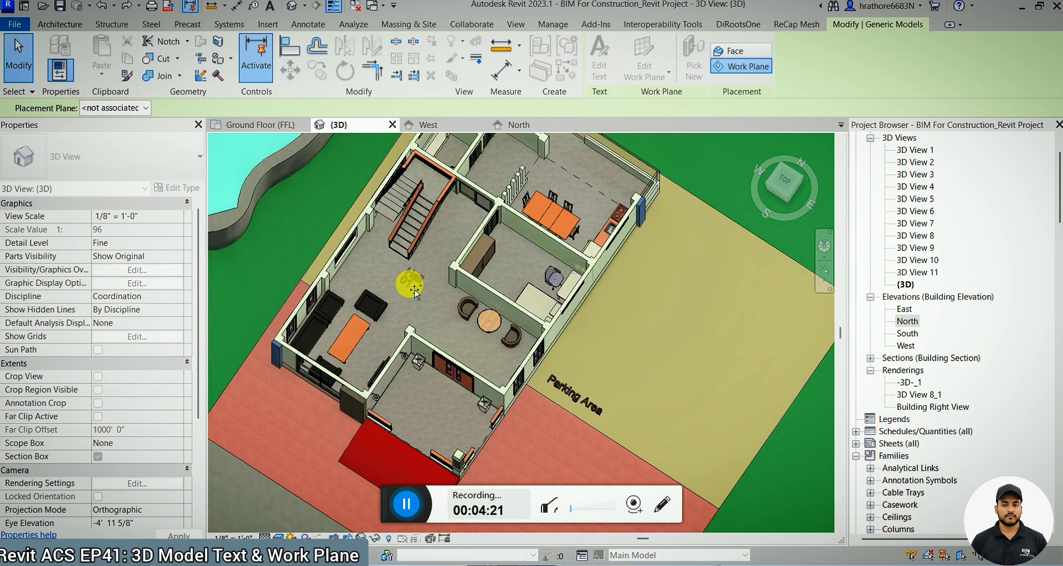
scroll(415, 288, "up", 2)
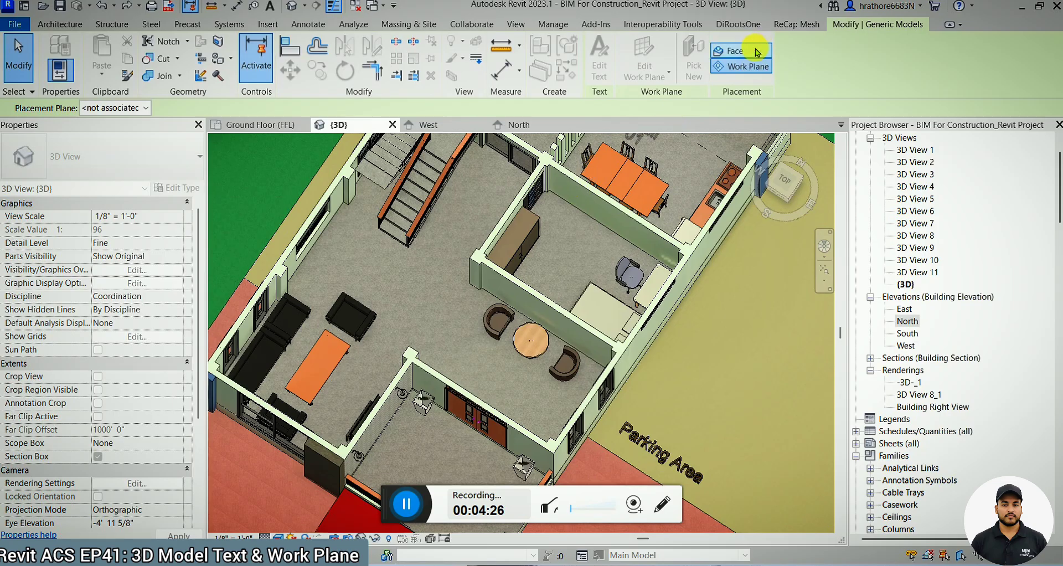
left_click(738, 52)
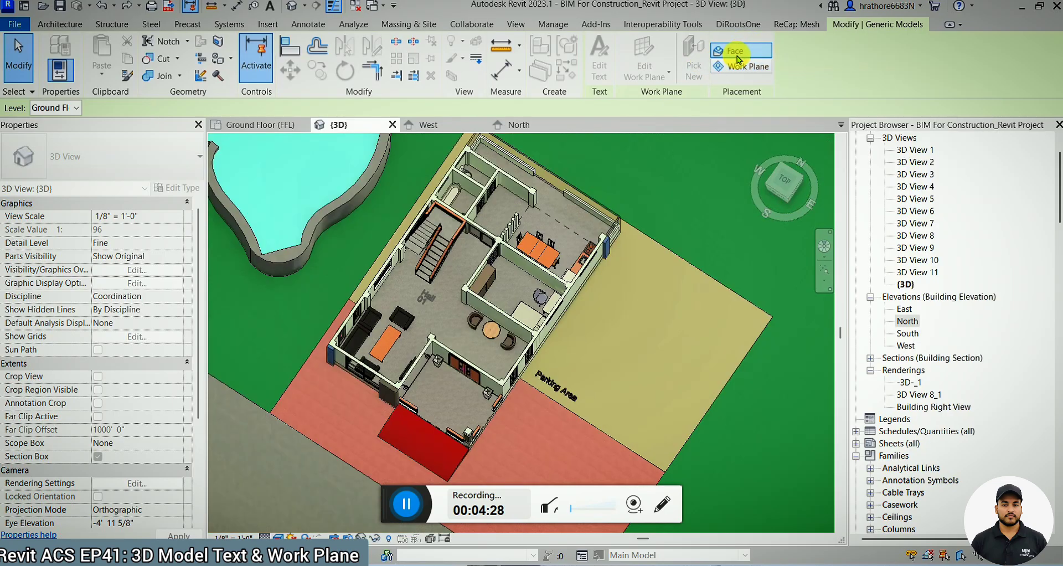
scroll(441, 309, "up", 3)
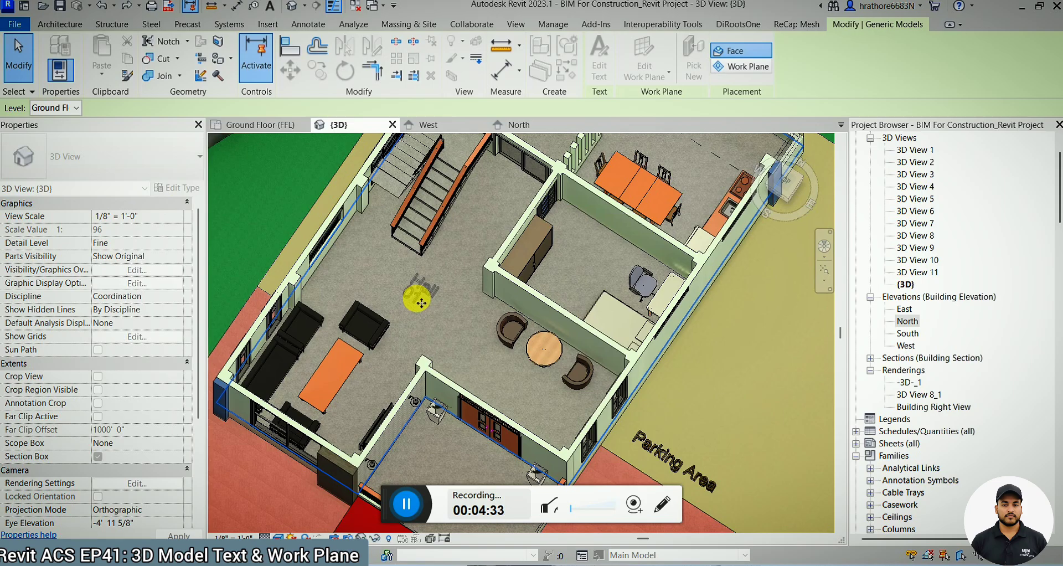
left_click(416, 303)
key("Escape")
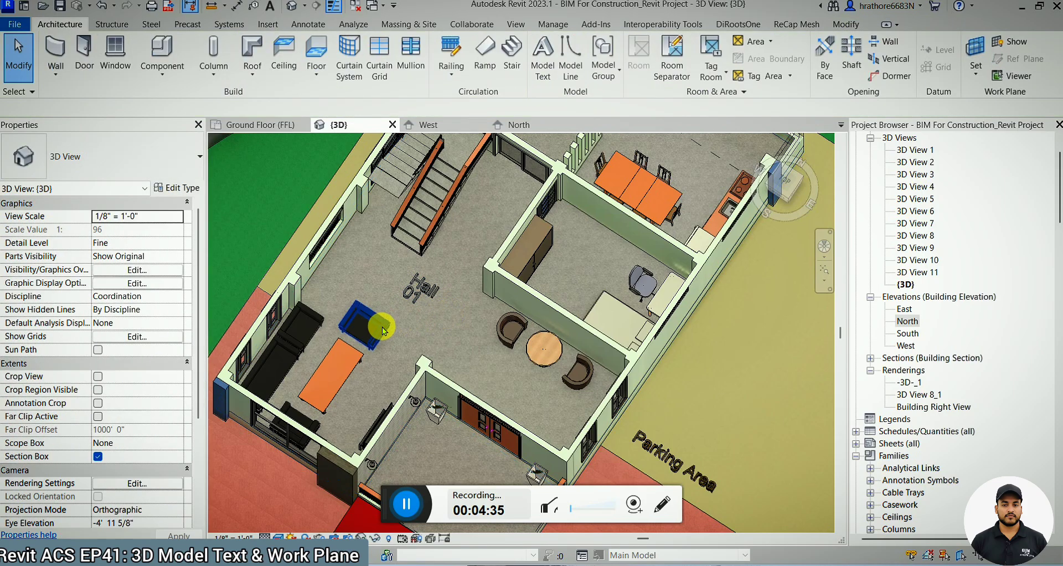
Select the "Hall 01" model text on the hall floor and check which work plane it is associated with.
scroll(379, 334, "down", 3)
middle_click_drag(376, 333, 497, 350, "shift")
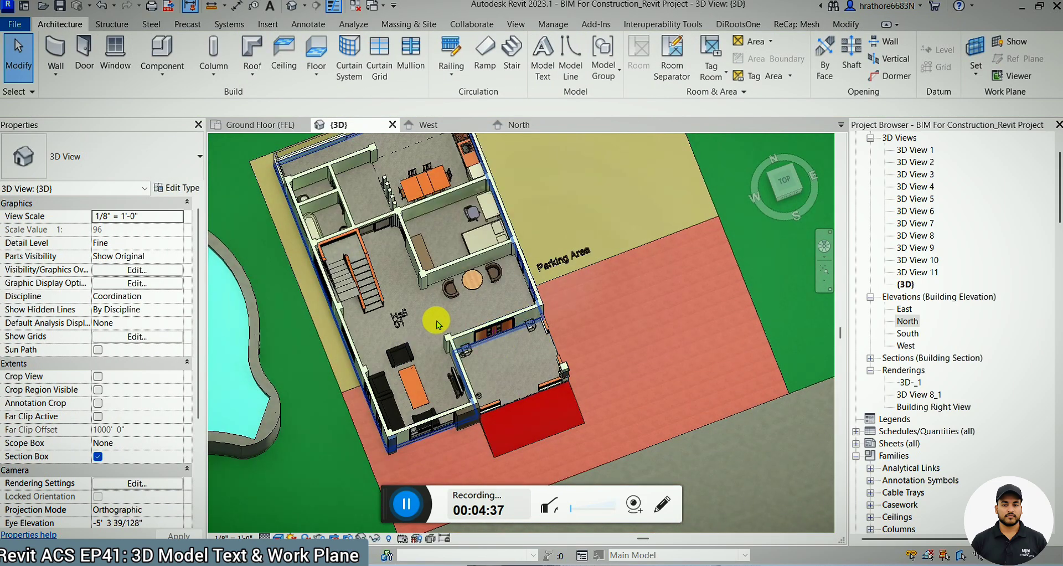
left_click(411, 325)
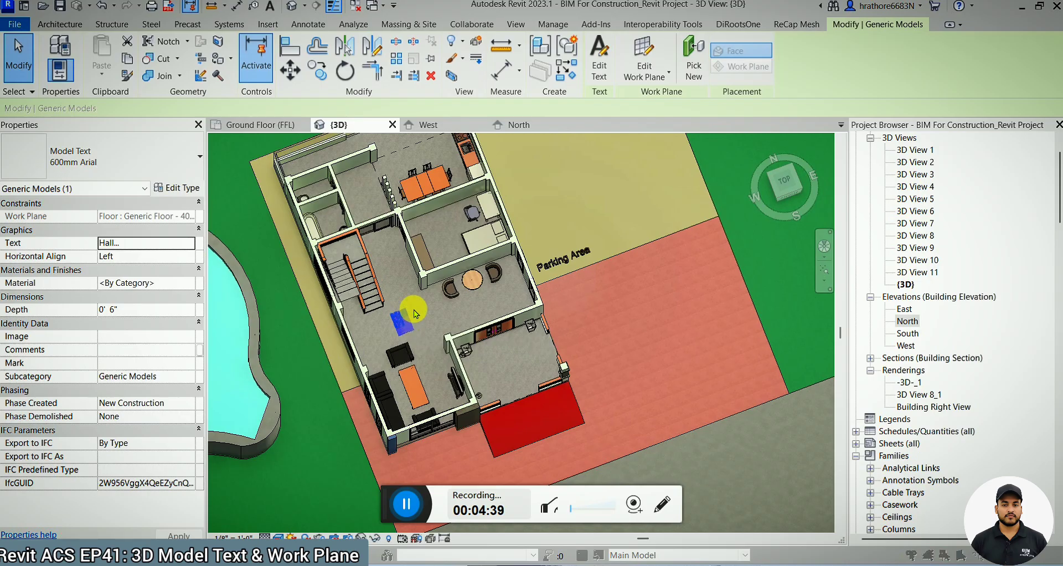
double_click(410, 324)
key("Escape")
key("Escape")
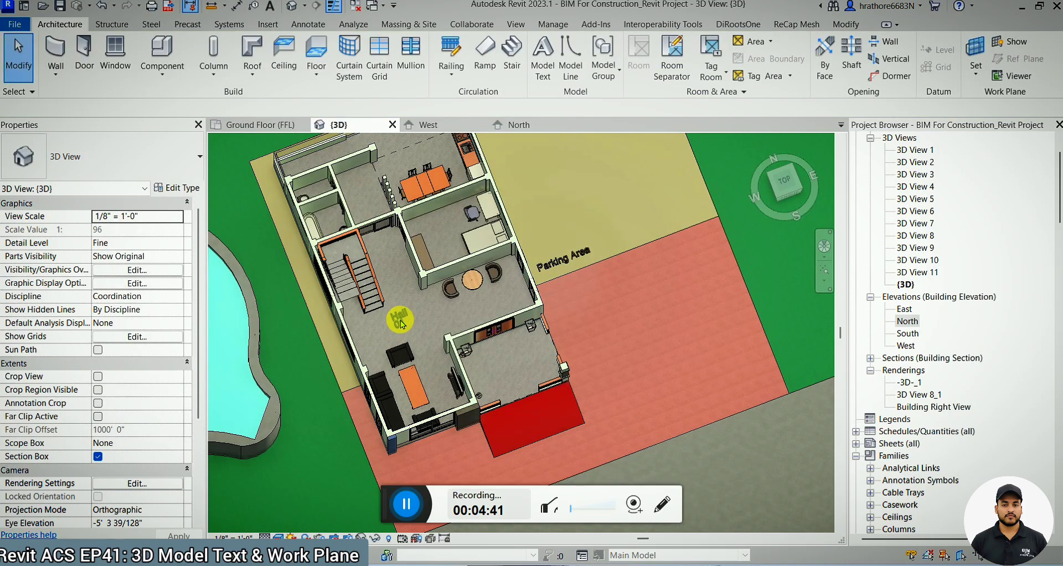
Copy the "Hall 01" model text into the adjacent room with the bed and desk.
left_click(400, 319)
key("c")
key("o")
left_click(399, 319)
scroll(444, 226, "up", 2)
scroll(448, 232, "up", 3)
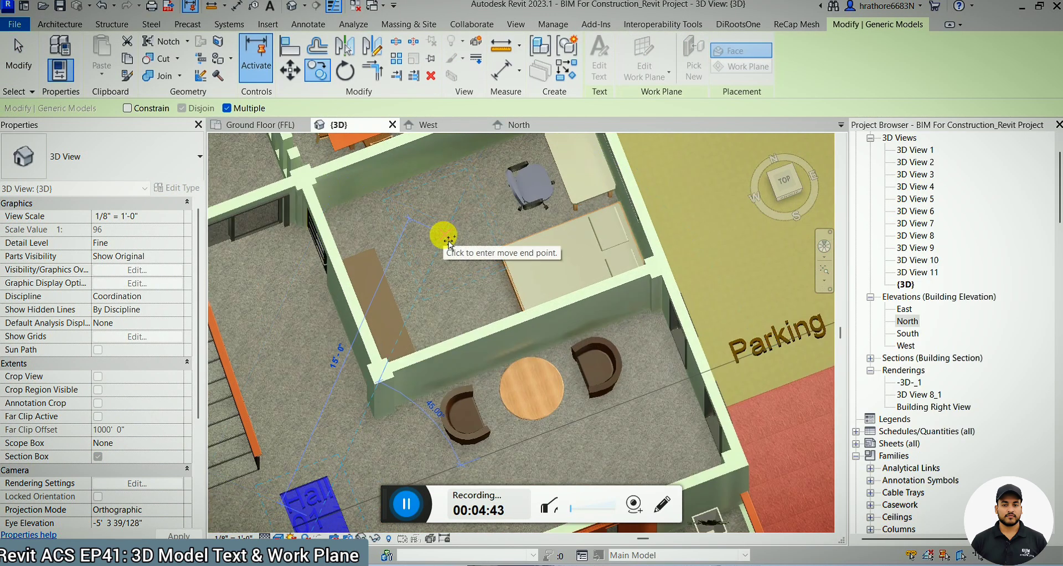
left_click(443, 237)
key("Escape")
key("Escape")
Change the copied model text in the bedroom to read "Room" and "02" on two lines.
double_click(444, 238)
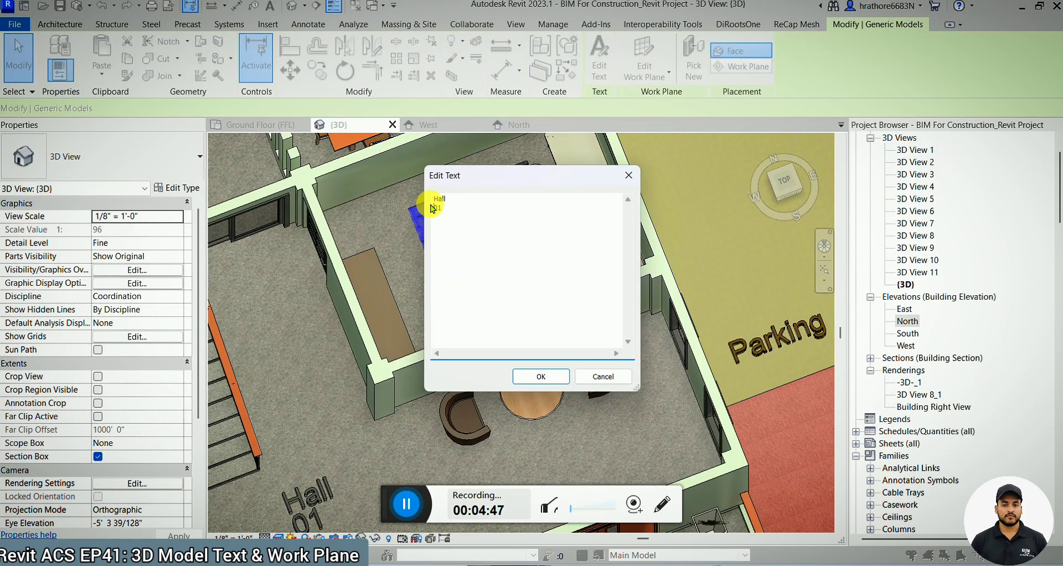
key("Caps_Lock")
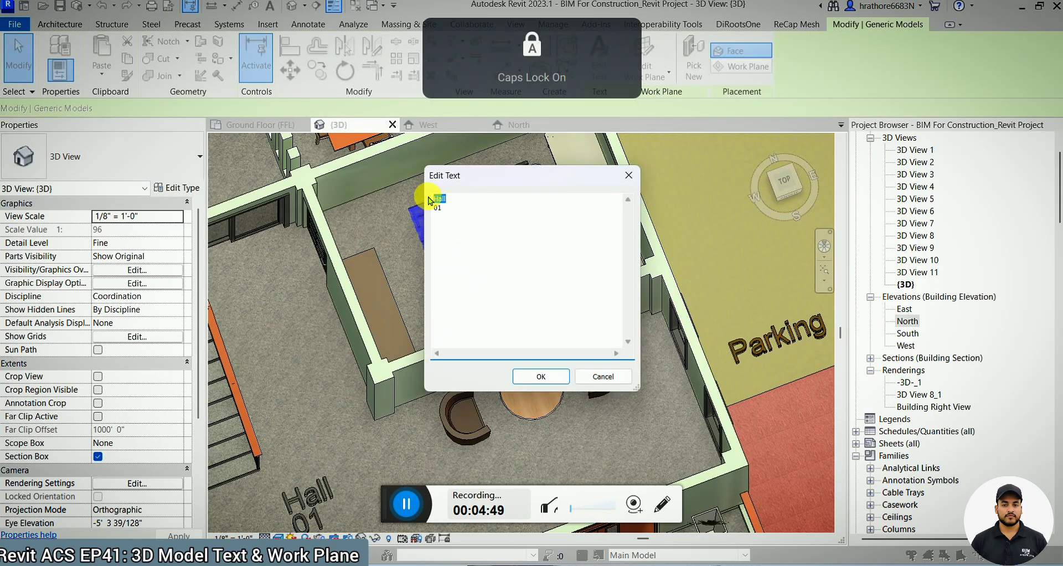
type("R")
key("Caps_Lock")
type("oom")
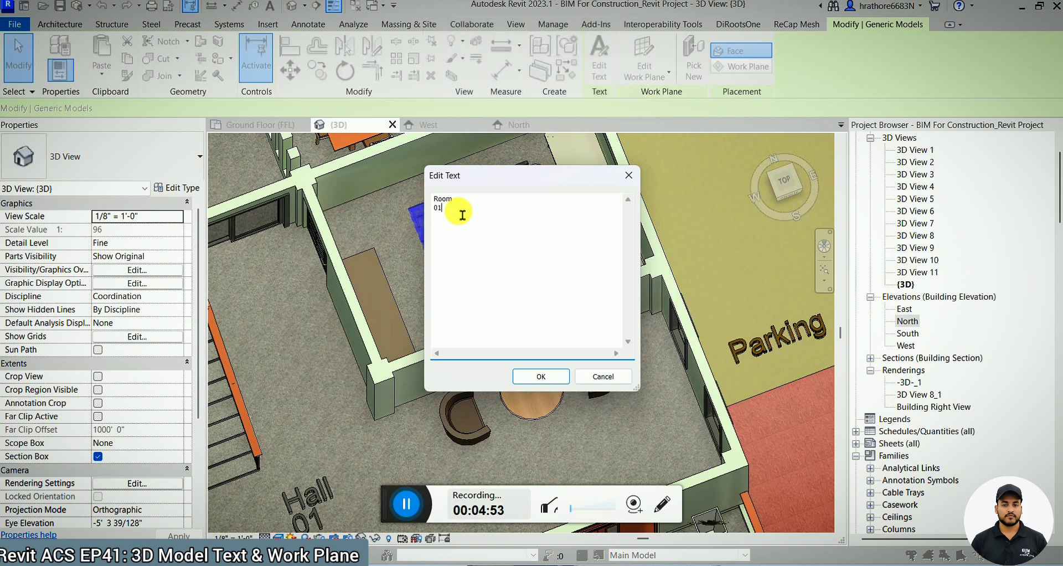
left_click(541, 377)
key("Escape")
scroll(499, 332, "down", 5)
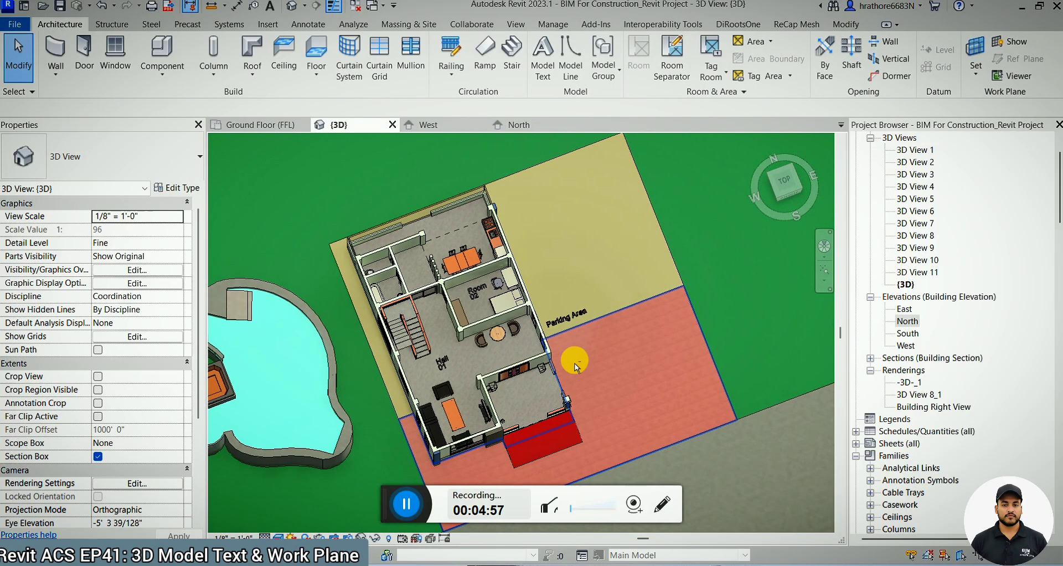
Select the "Parking Area" model text and examine its position on the parking slab from a lower 3D angle.
middle_click_drag(575, 363, 447, 285, "shift")
scroll(453, 284, "down", 3)
scroll(536, 319, "up", 4)
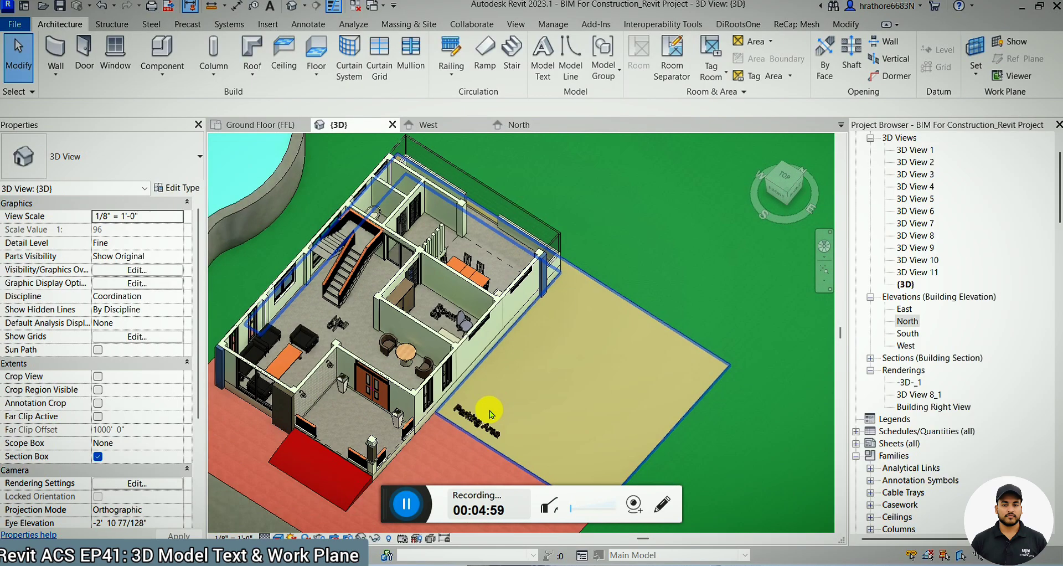
left_click(489, 414)
middle_click_drag(489, 414, 531, 412, "shift")
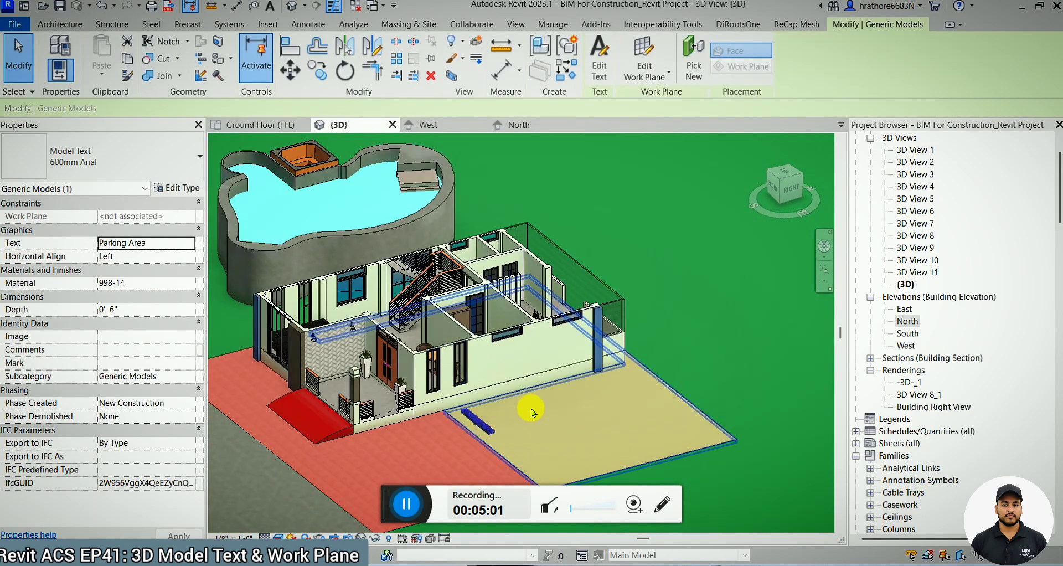
scroll(531, 413, "down", 2)
scroll(443, 379, "up", 4)
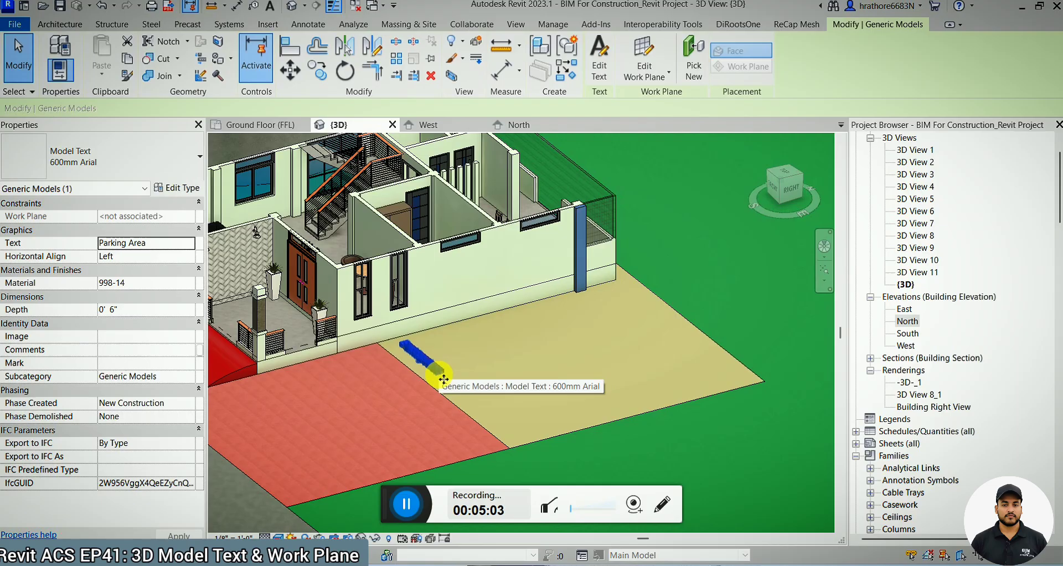
left_click(59, 24)
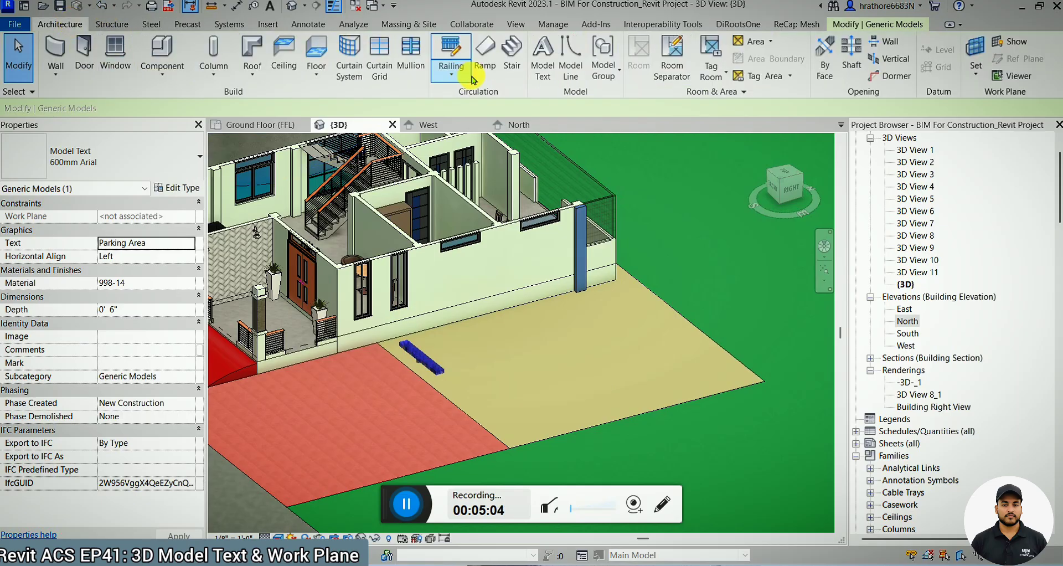
left_click(547, 83)
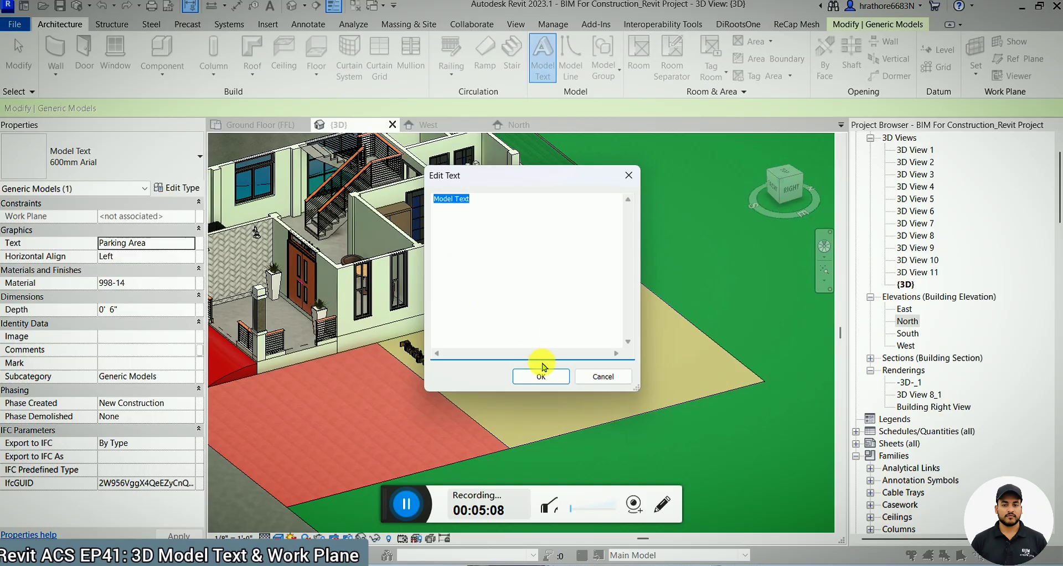
left_click(541, 377)
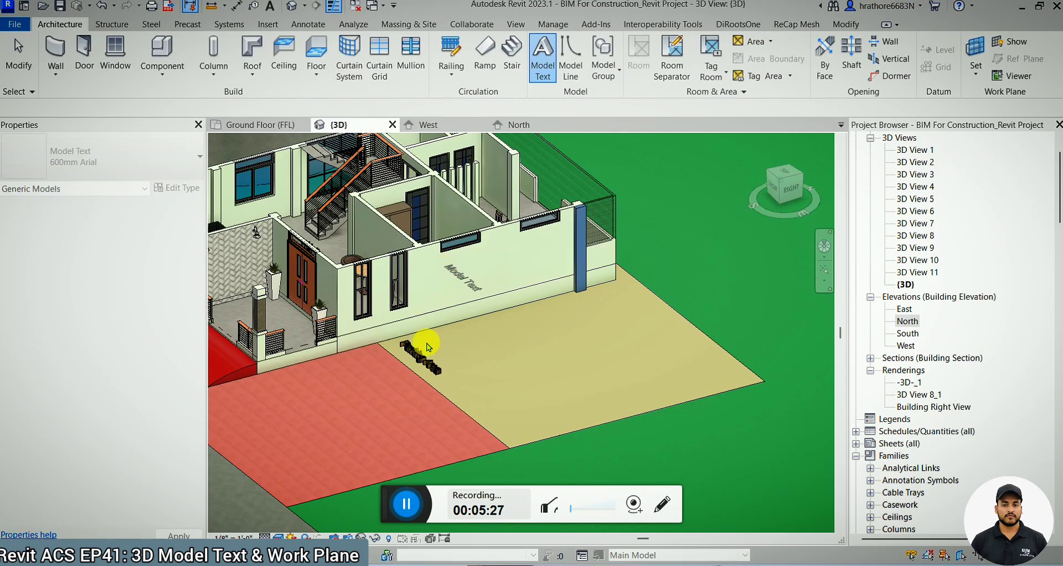
Try picking a new host for the "Parking Area" text, previewing Face placement on the exterior wall beside the slab.
left_click(427, 361)
scroll(546, 352, "down", 2)
scroll(487, 359, "up", 2)
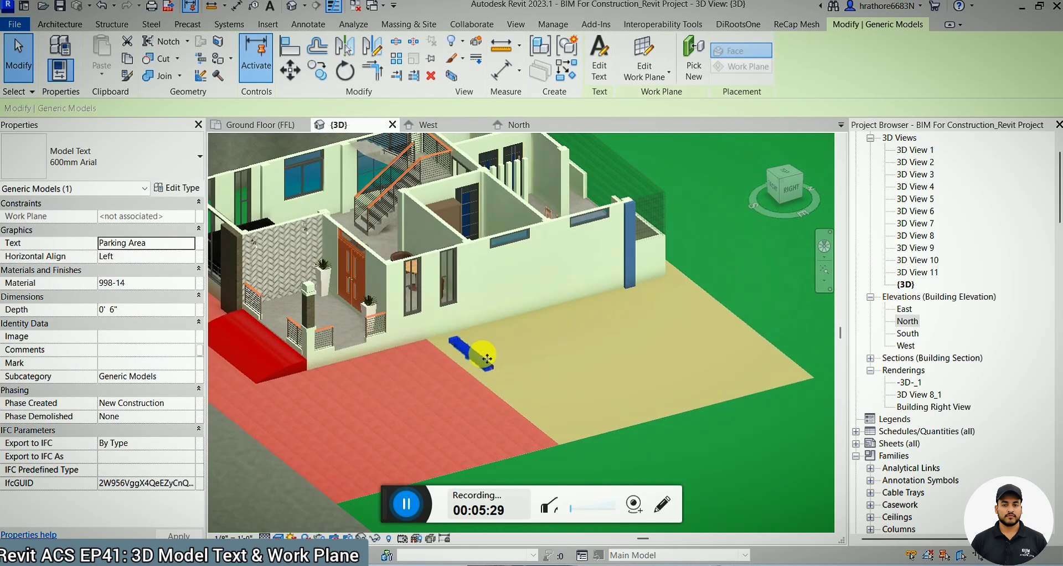
left_click(694, 65)
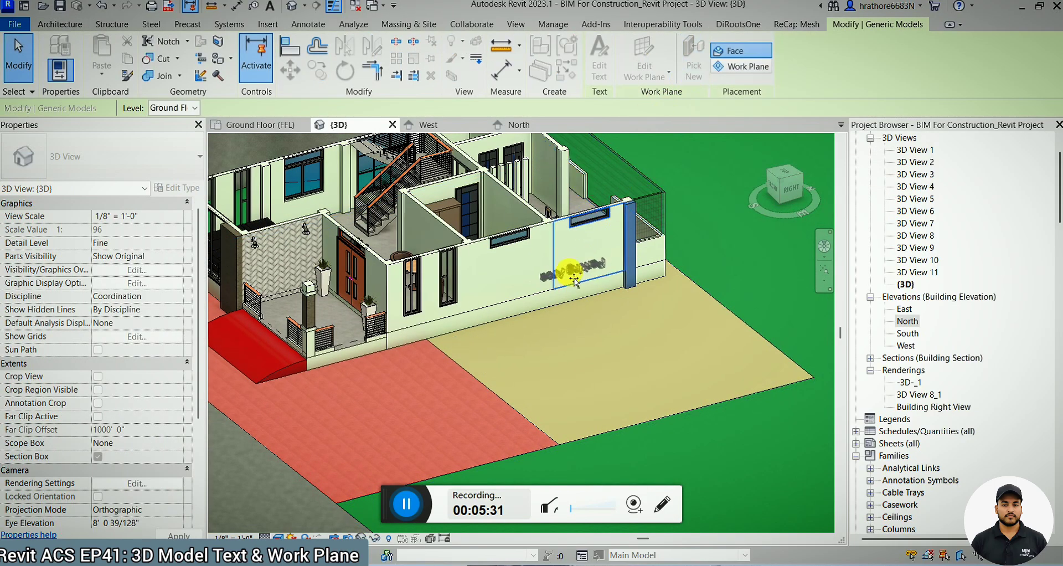
scroll(570, 279, "up", 2)
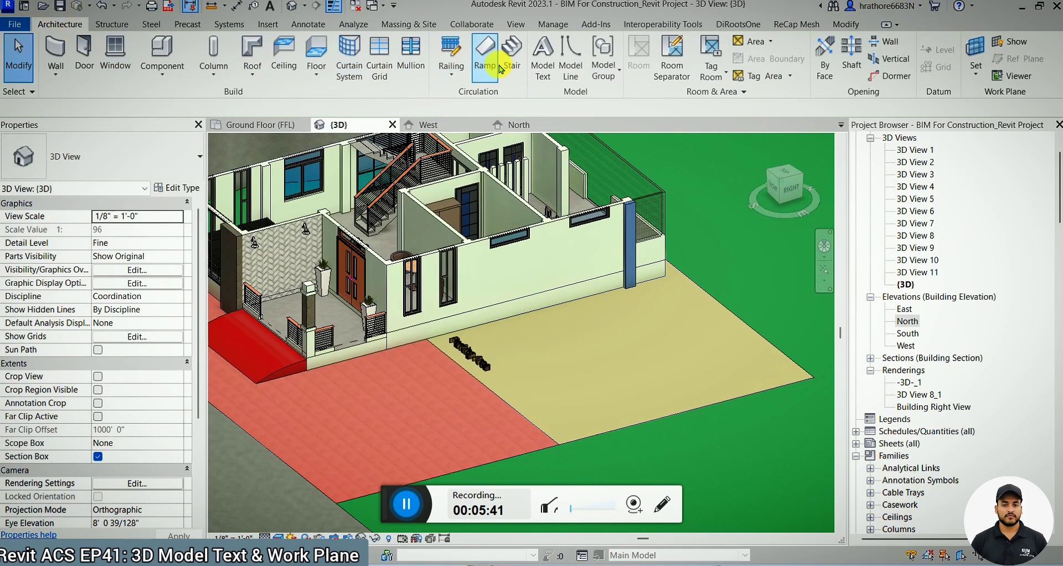
left_click(542, 55)
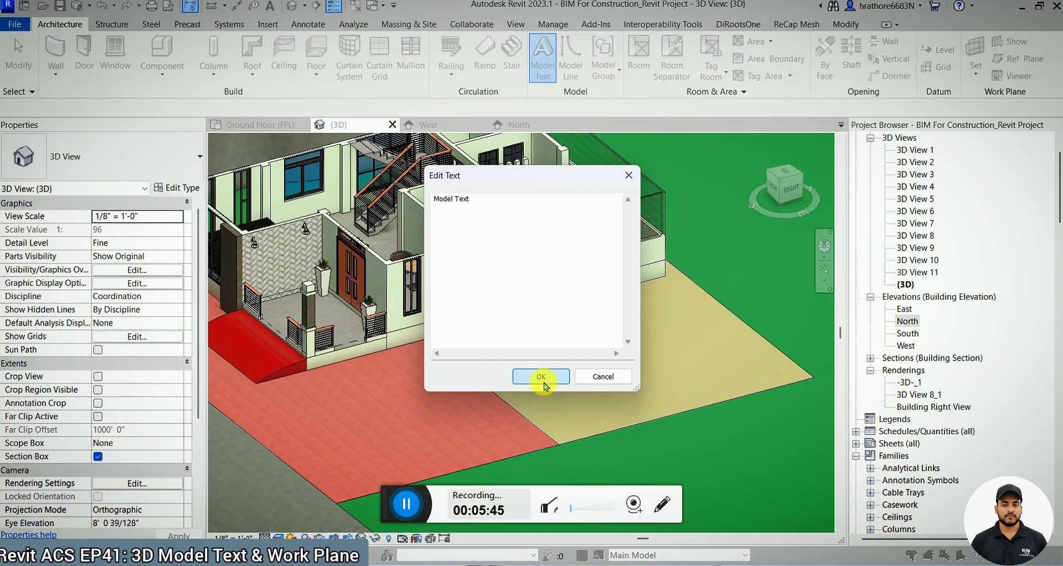
left_click(541, 378)
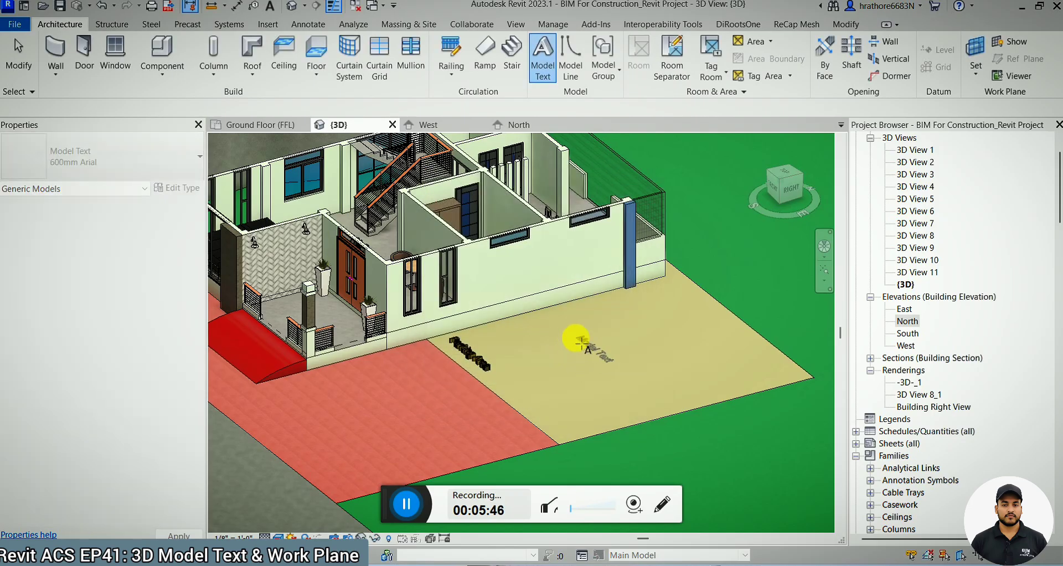
key("Escape")
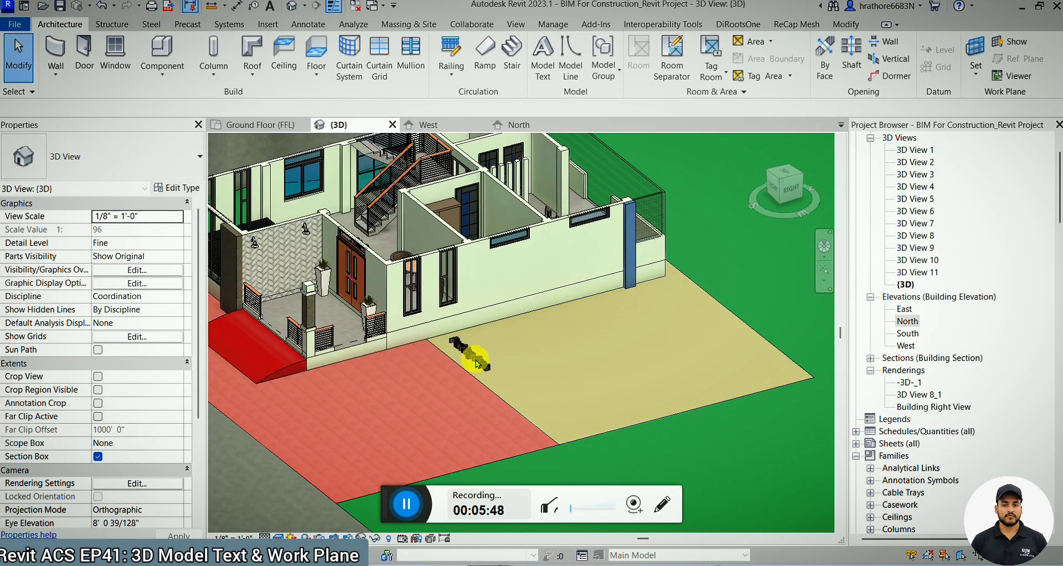
Try once more to pick a new face as the host of the "Parking Area" text, and cancel the placement.
left_click(476, 363)
left_click(694, 61)
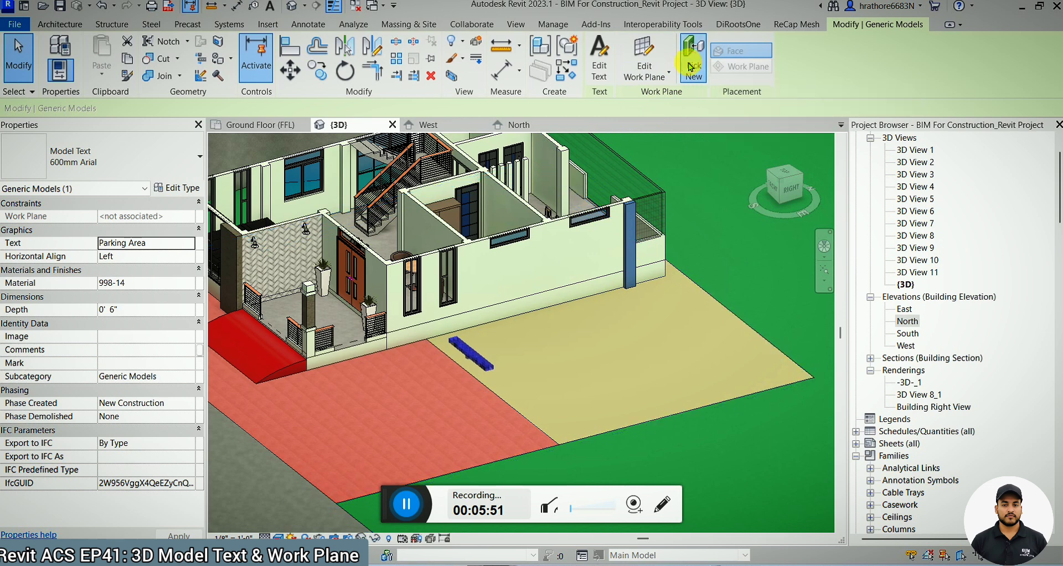
left_click(525, 280)
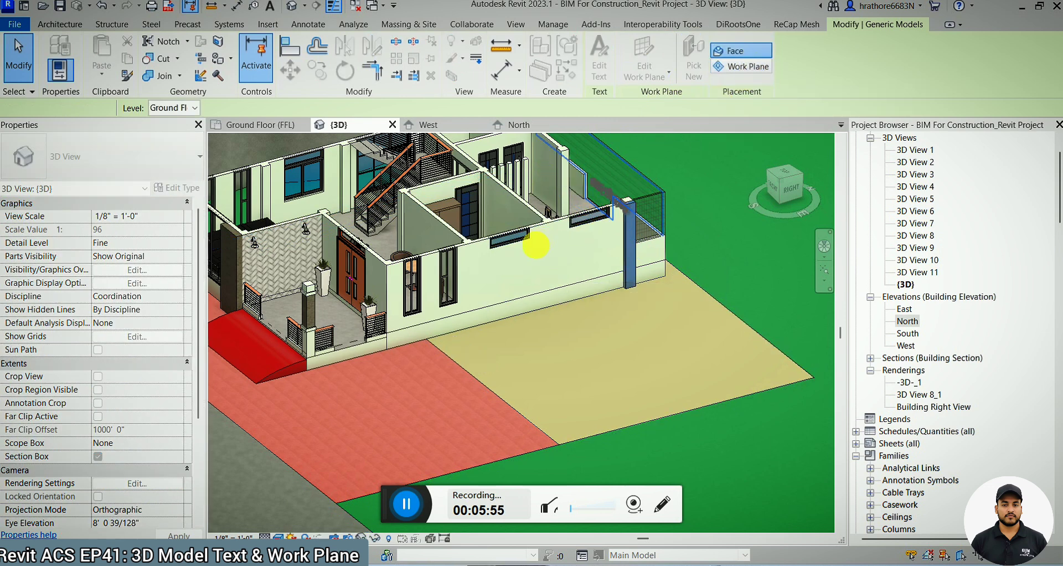
key("Escape")
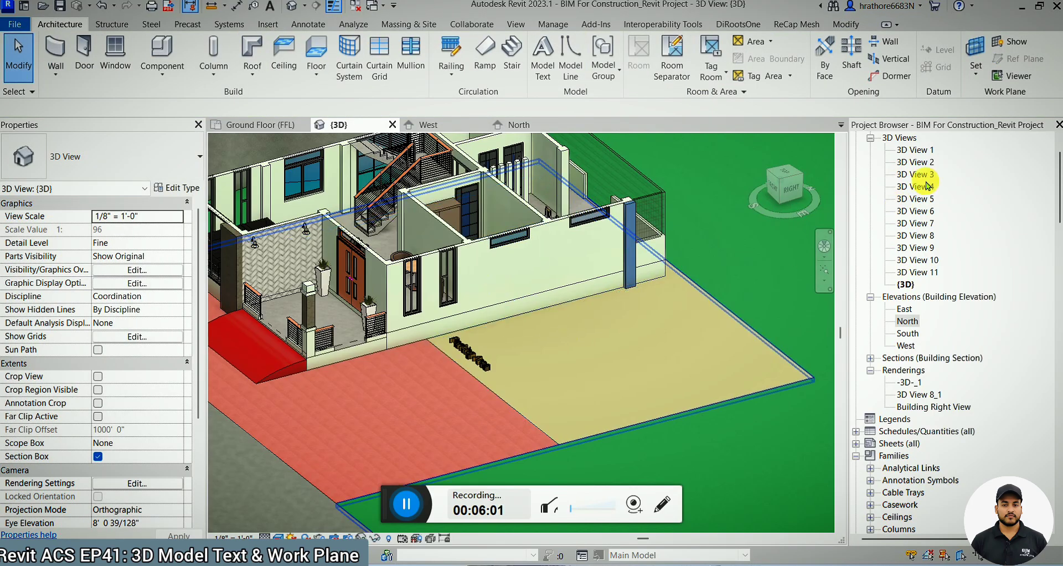
scroll(523, 363, "down", 6)
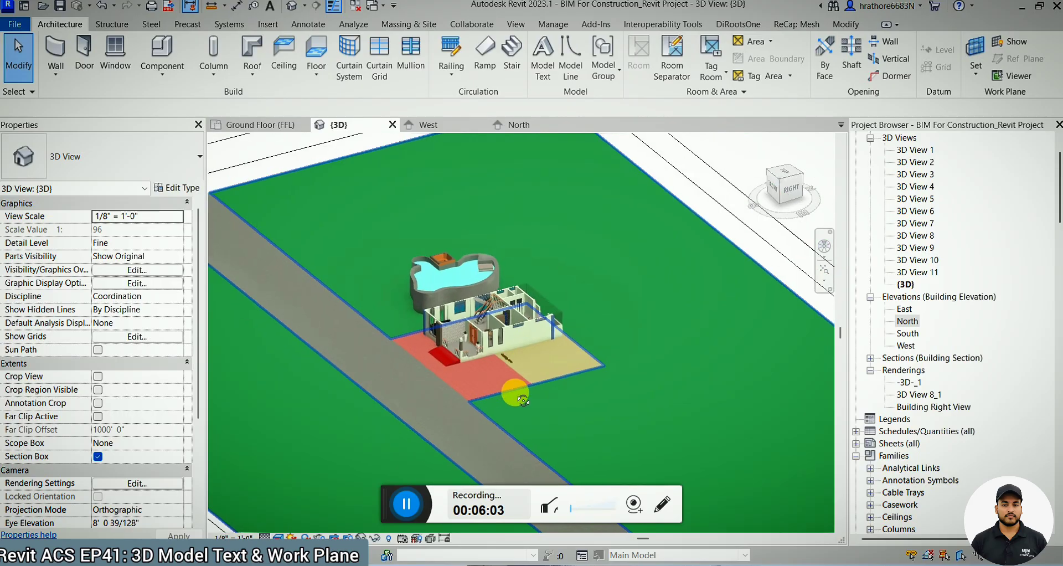
Show the active work plane in the 3D view and turn off the view's section box to reveal the full house.
middle_click_drag(515, 392, 637, 371, "shift")
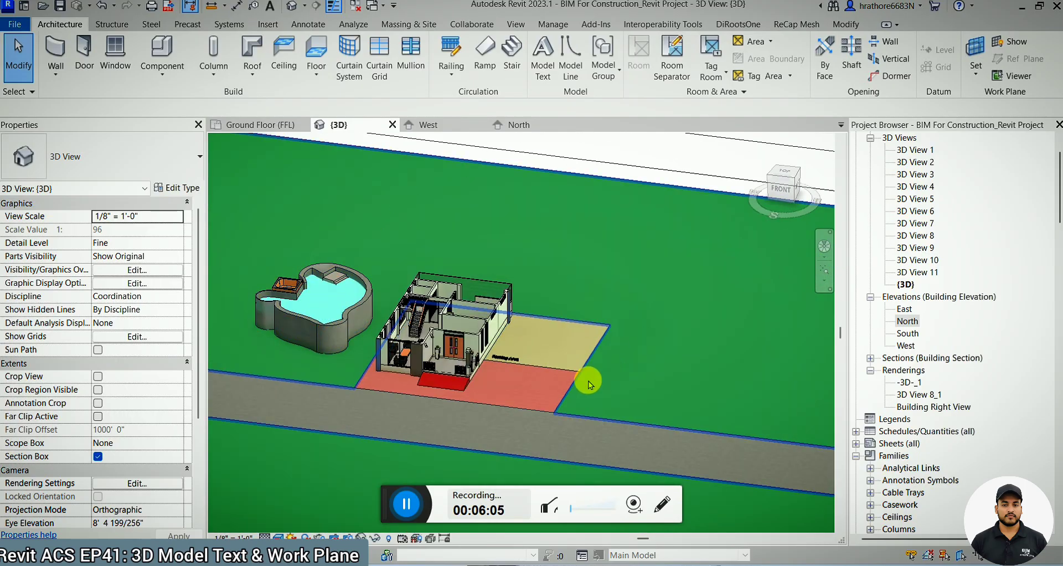
scroll(498, 320, "down", 2)
middle_click_drag(536, 360, 498, 374, "shift")
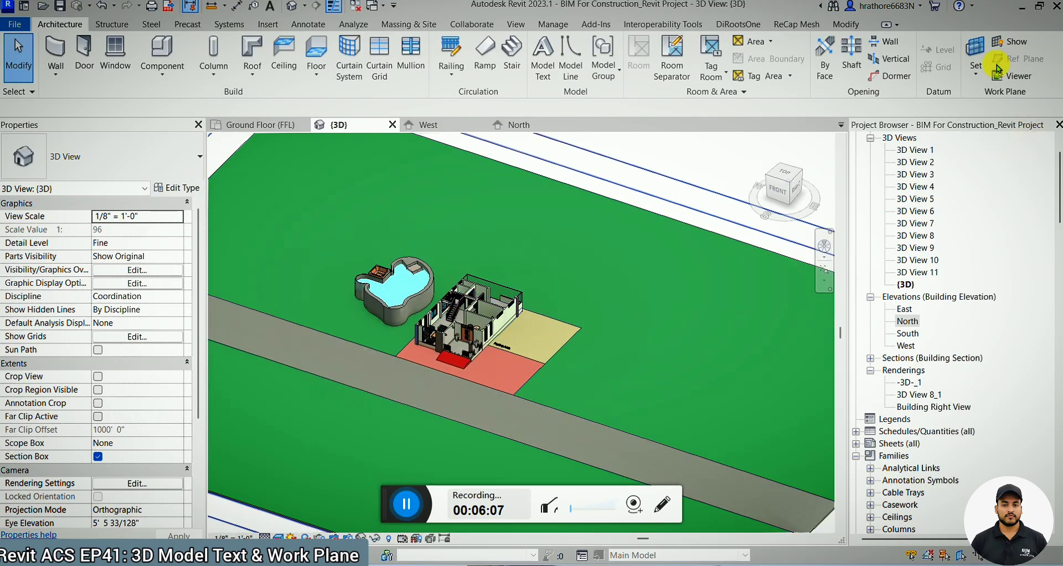
left_click(1017, 41)
scroll(629, 249, "down", 4)
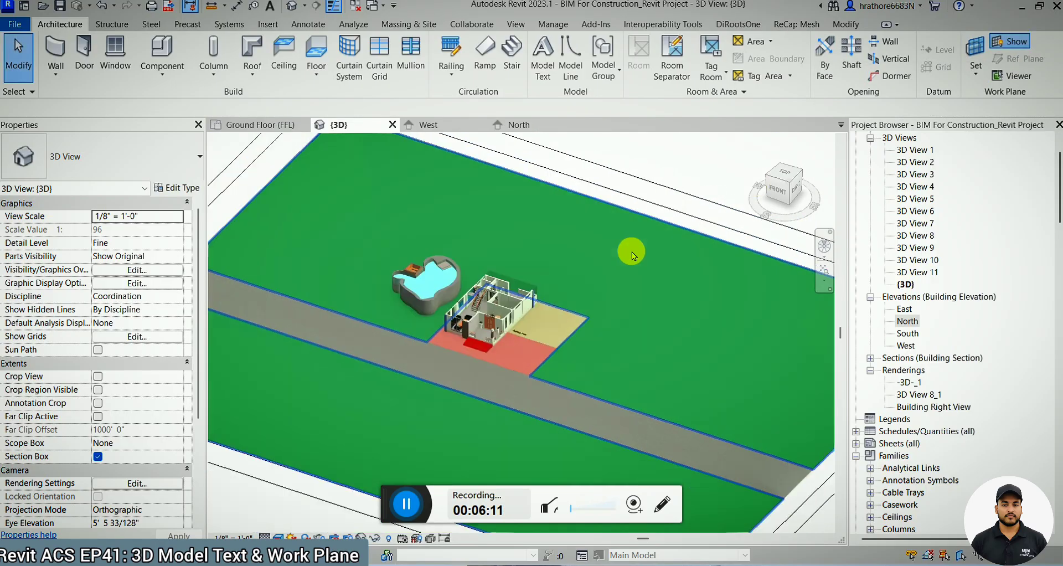
middle_click_drag(568, 376, 579, 358, "shift")
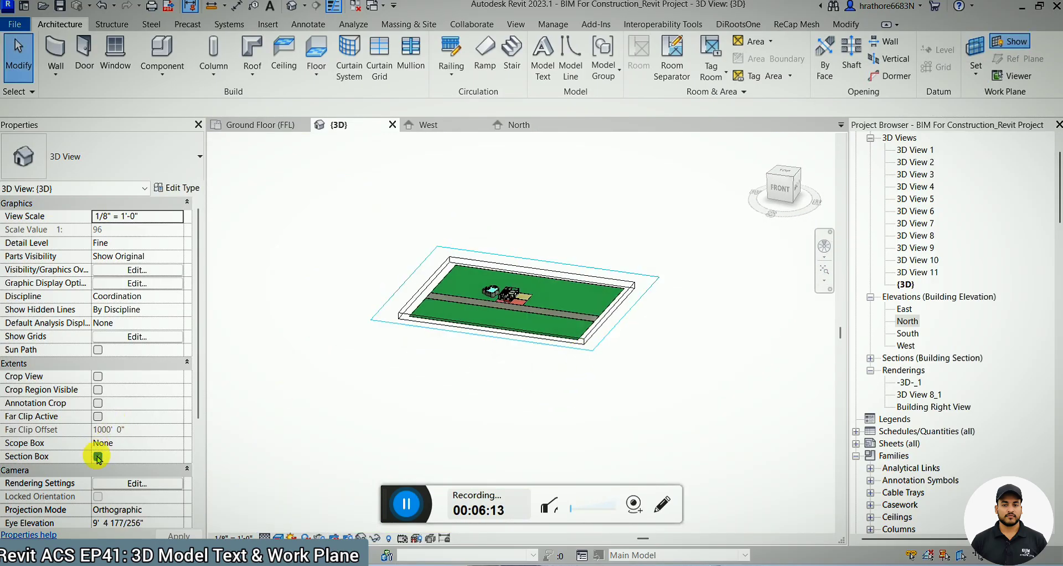
scroll(576, 313, "up", 2)
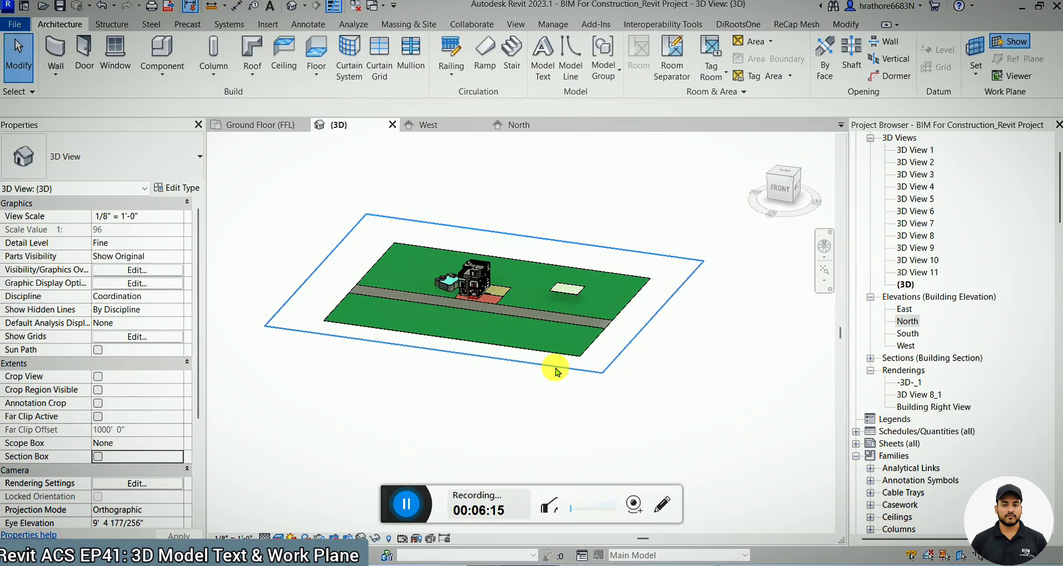
Select the work plane grid around the site and examine its extent relative to the house and the parking slab.
left_click(554, 247)
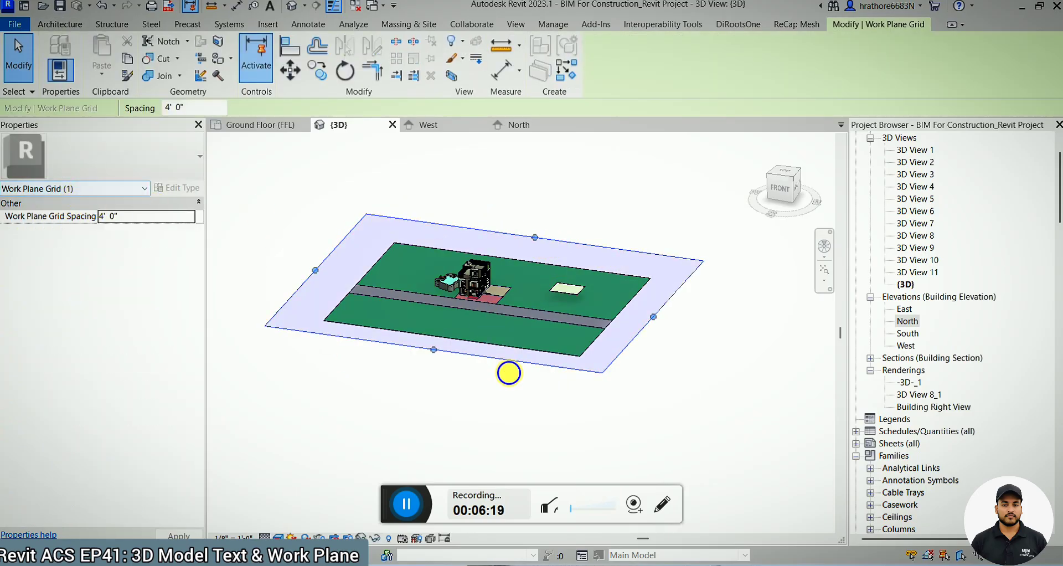
middle_click_drag(505, 370, 553, 392, "shift")
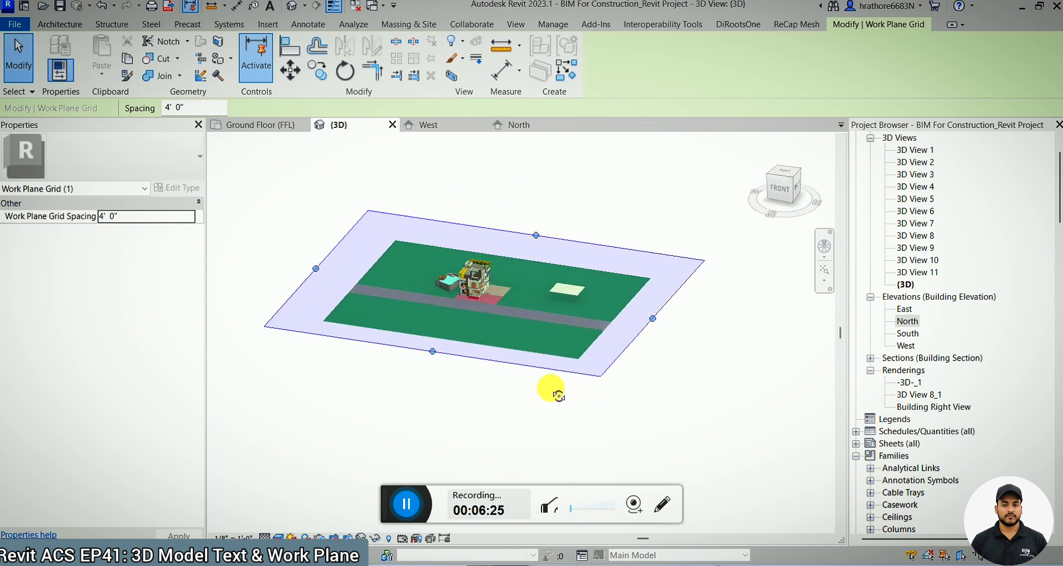
scroll(438, 375, "up", 3)
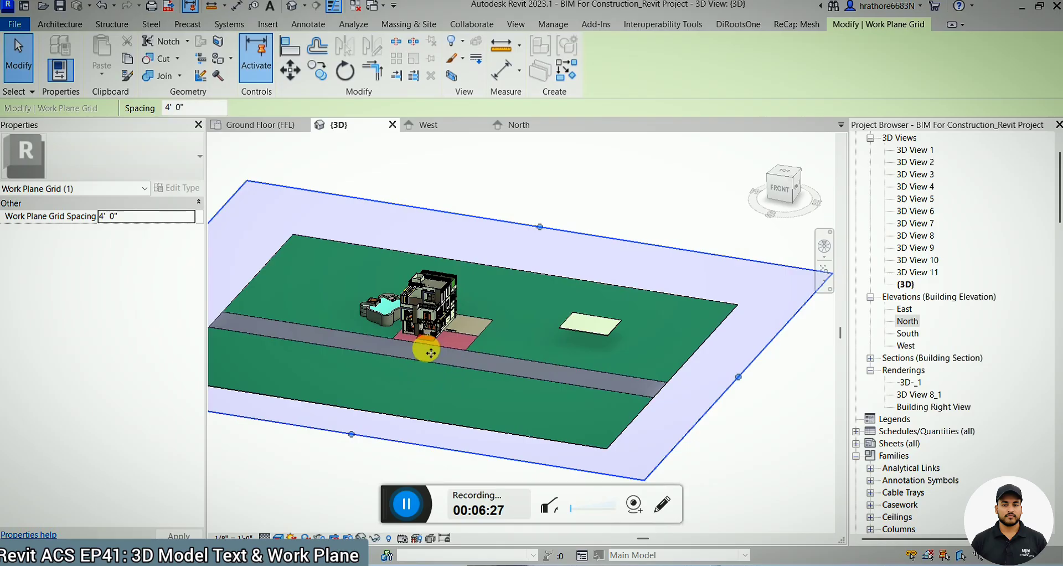
scroll(661, 271, "down", 2)
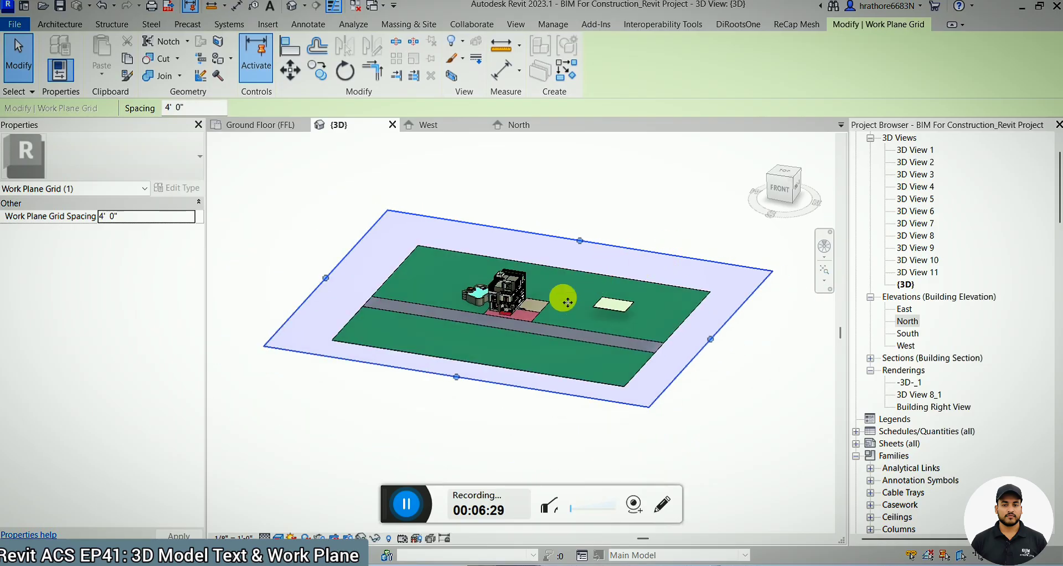
scroll(553, 303, "up", 4)
key("Escape")
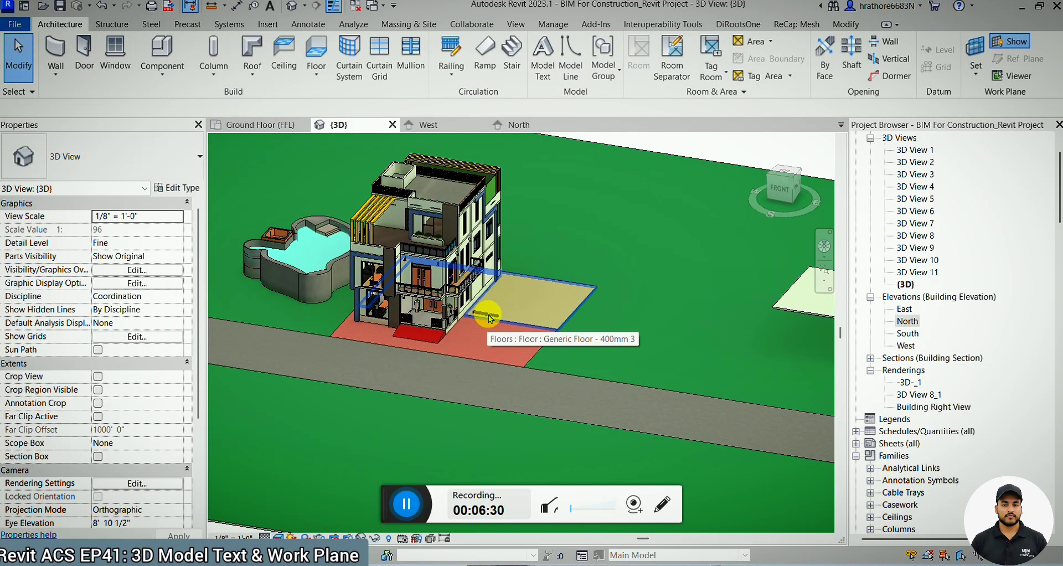
scroll(554, 294, "down", 4)
left_click(623, 284)
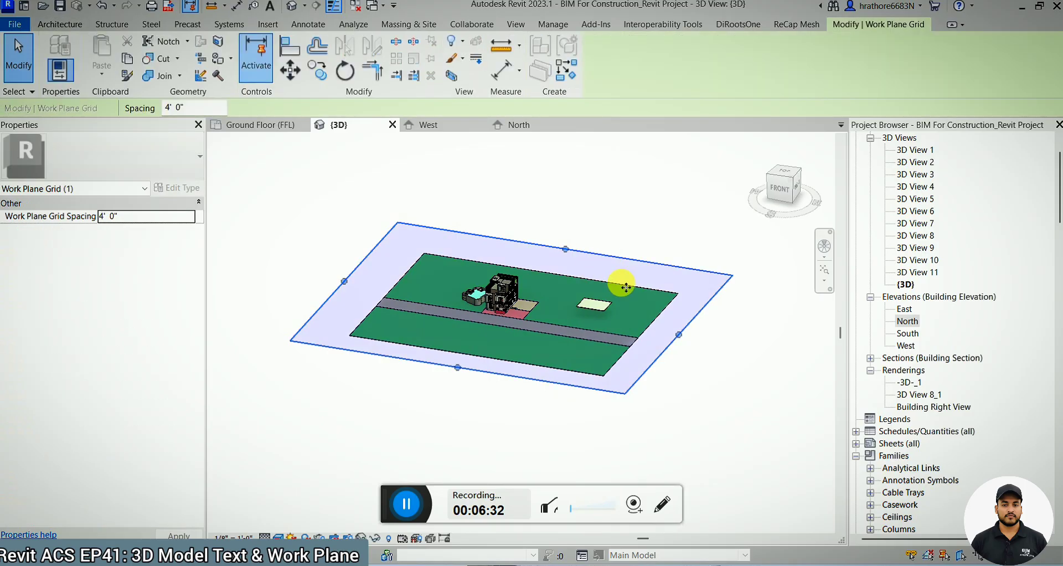
scroll(513, 306, "up", 2)
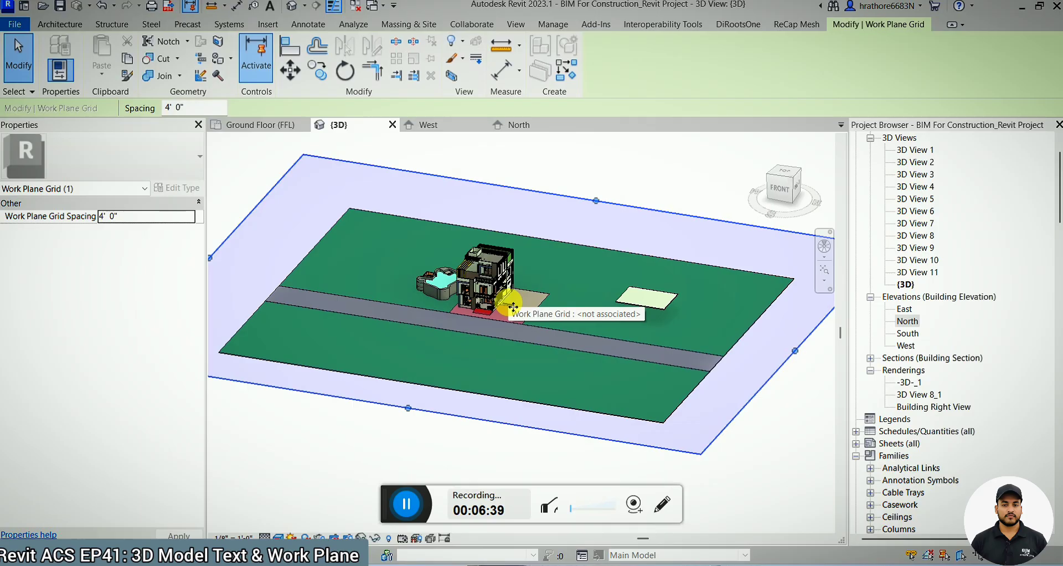
key("Escape")
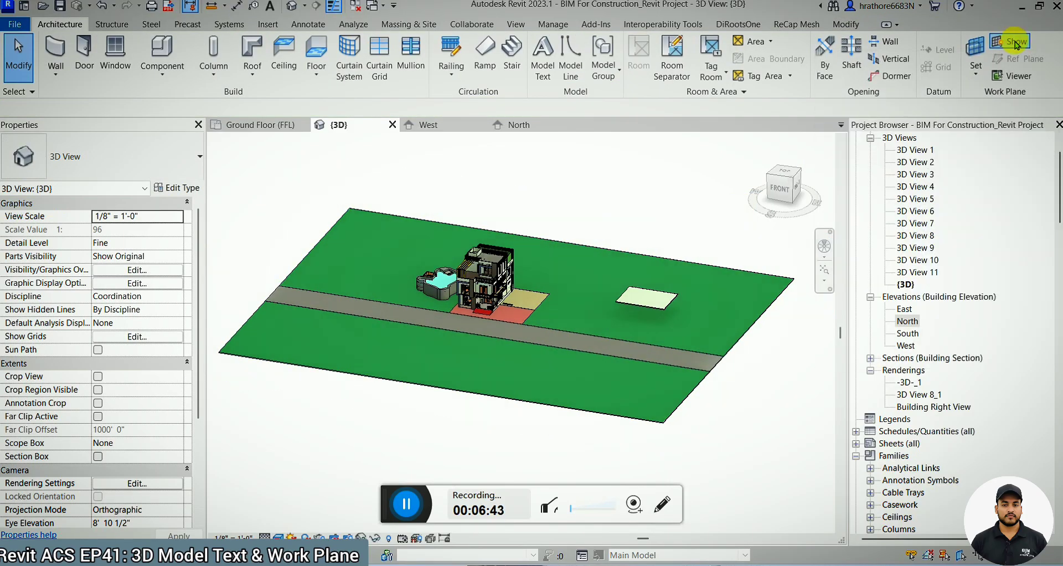
Display the active work plane around the site once more, and hide it again.
left_click(1017, 44)
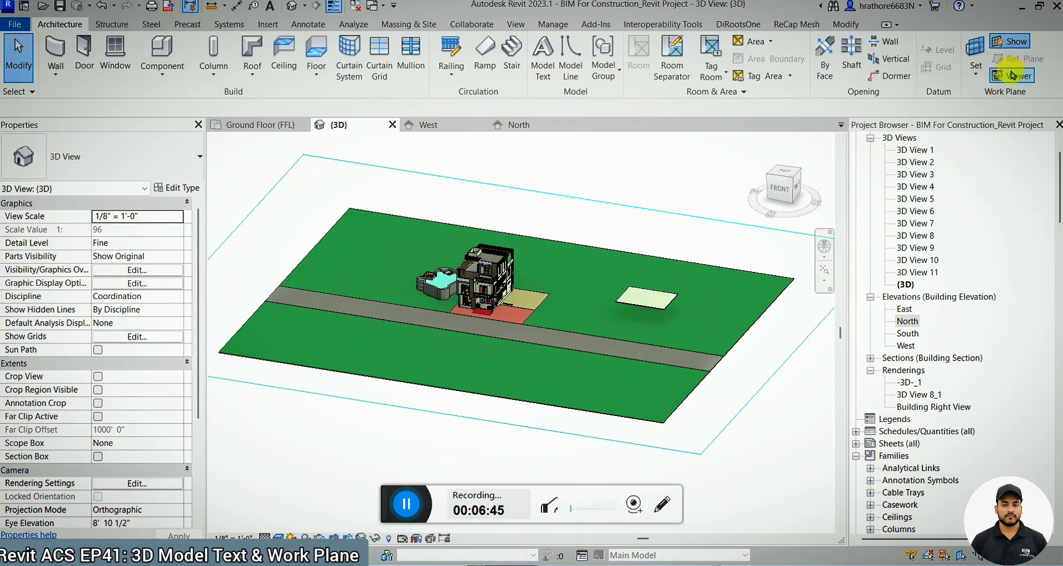
scroll(533, 231, "down", 3)
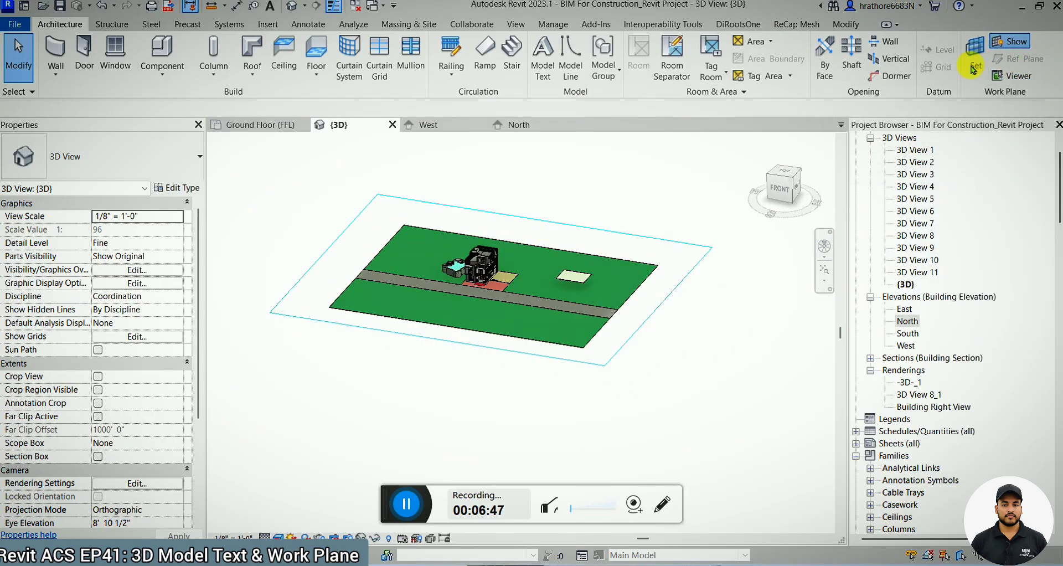
left_click(1022, 41)
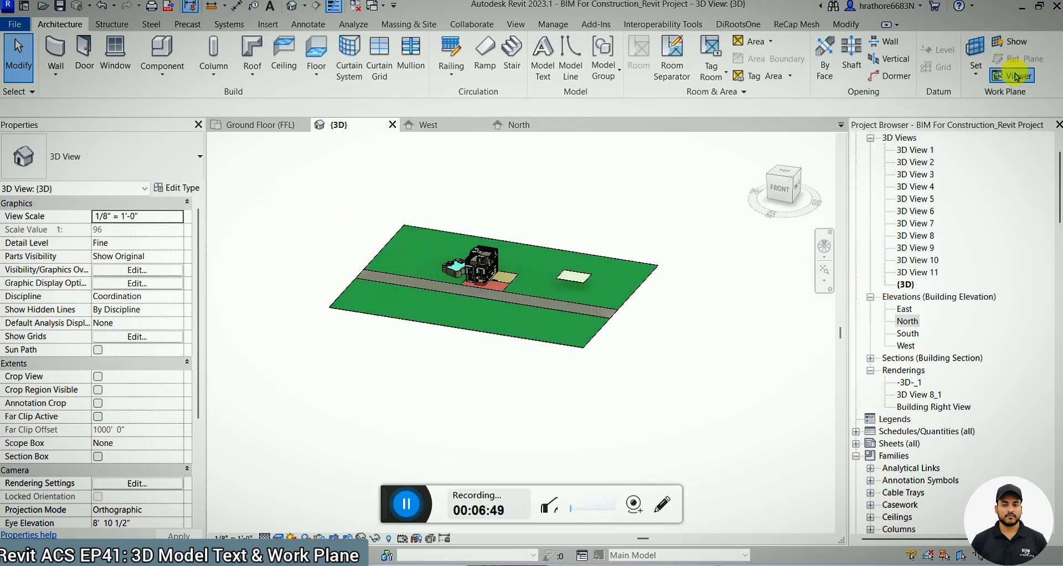
Open the Workplane Viewer, compare it with the top view of the site in 3D, and close the viewer.
left_click(1016, 76)
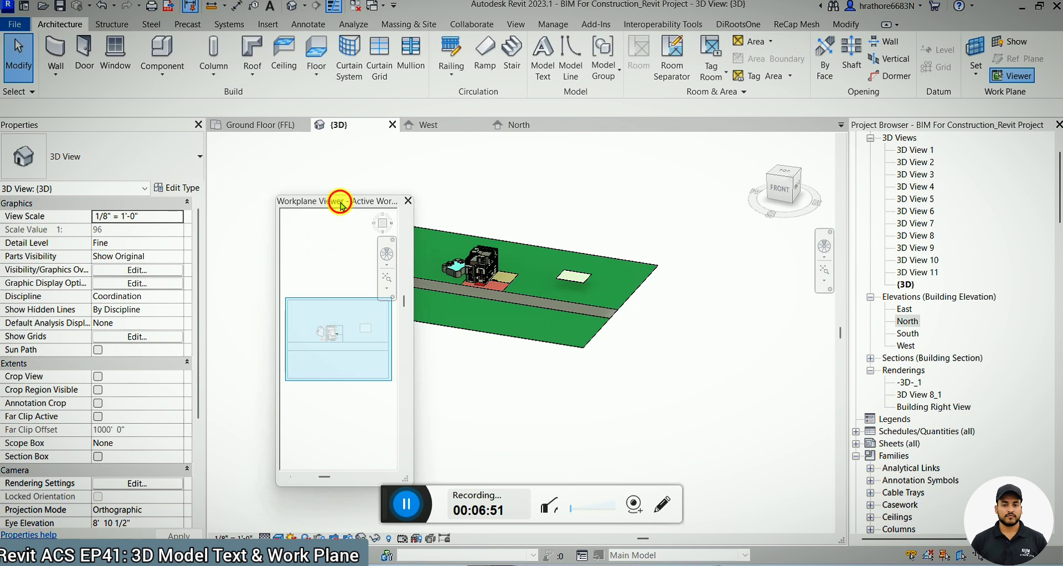
left_click_drag(341, 204, 132, 137)
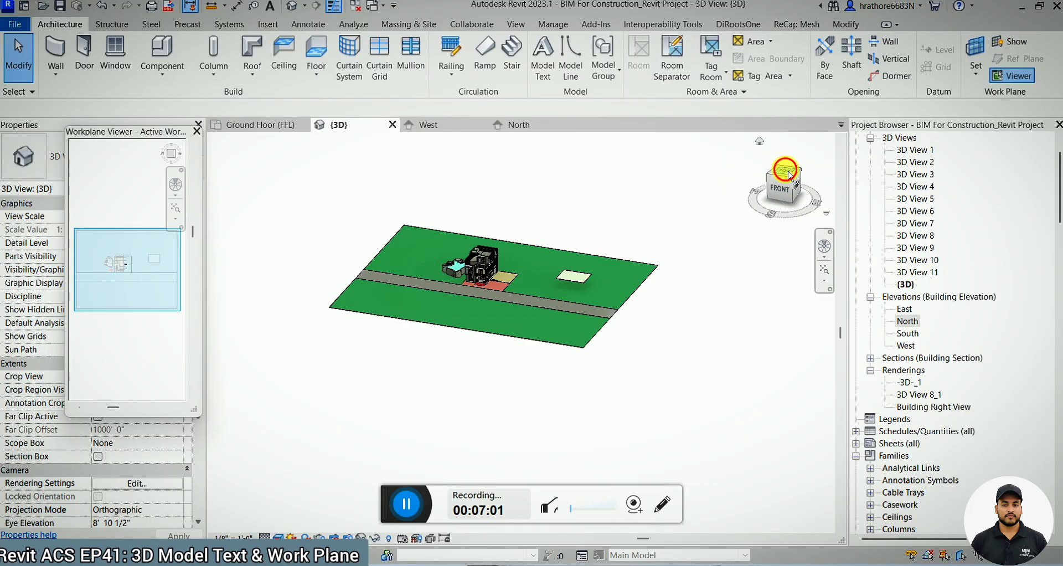
left_click(789, 175)
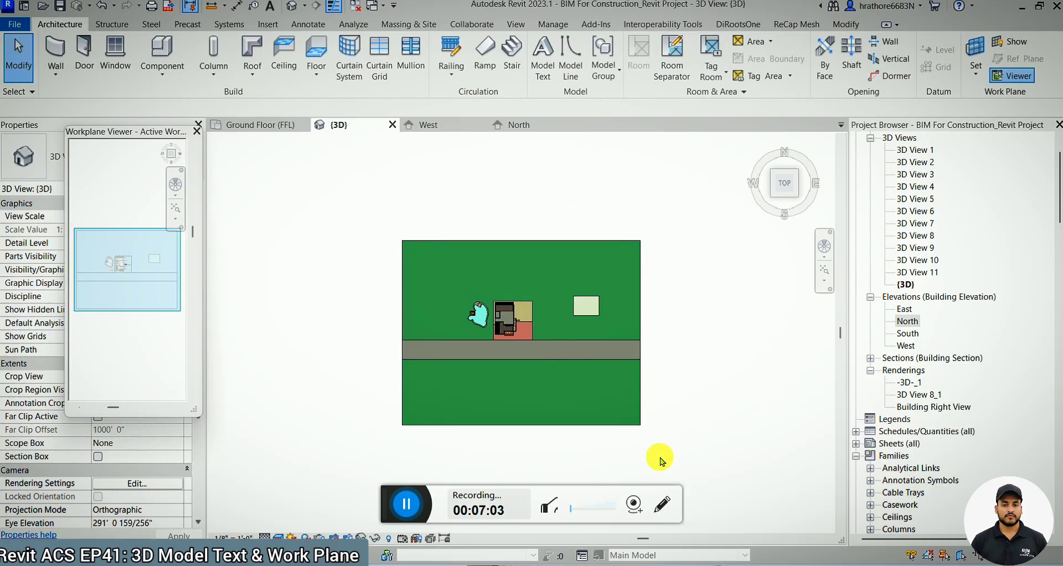
scroll(549, 382, "up", 2)
scroll(510, 334, "down", 2)
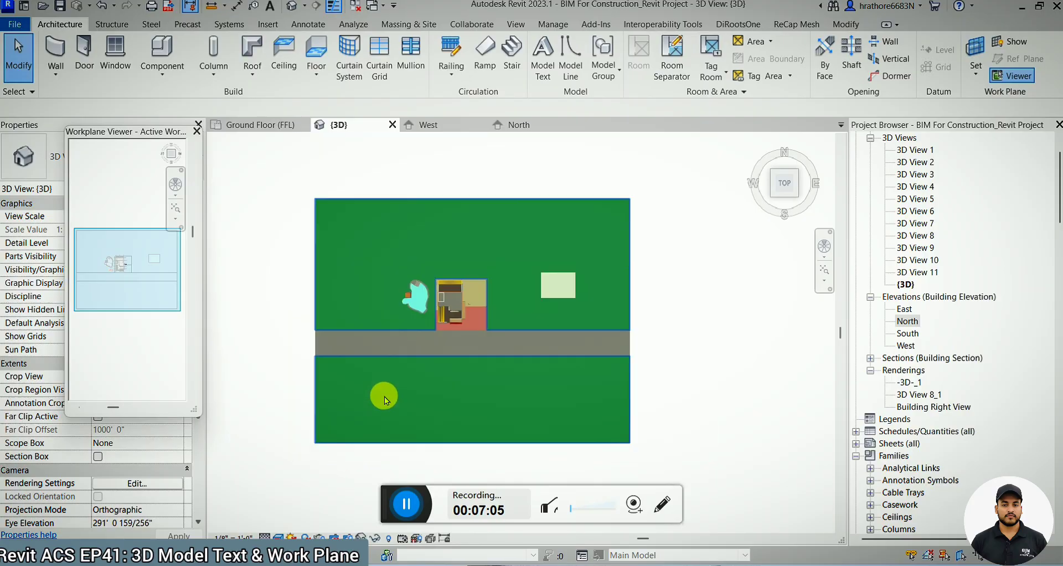
scroll(487, 263, "up", 2)
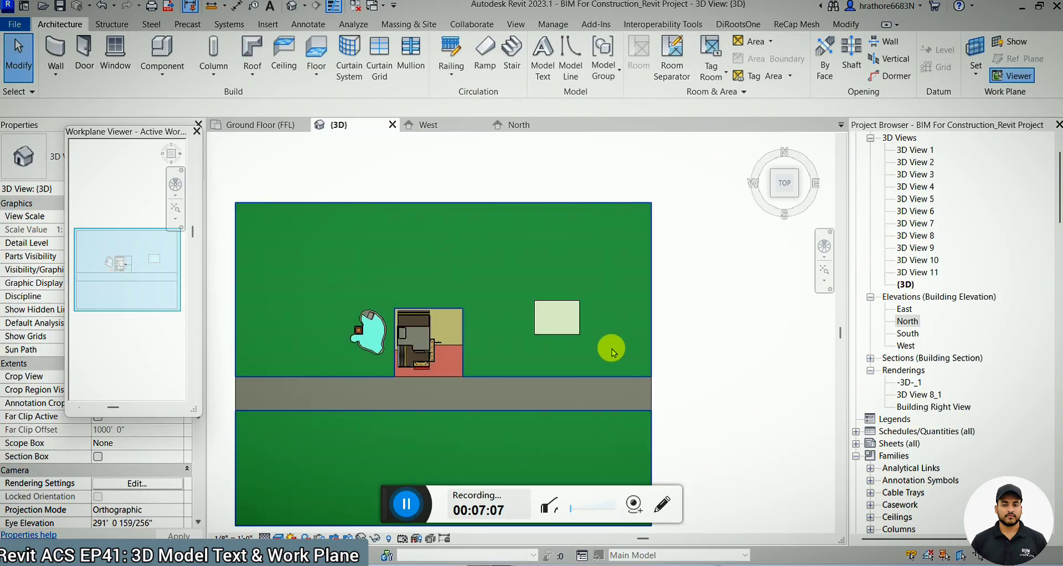
middle_click_drag(560, 330, 211, 138, "shift")
left_click(196, 131)
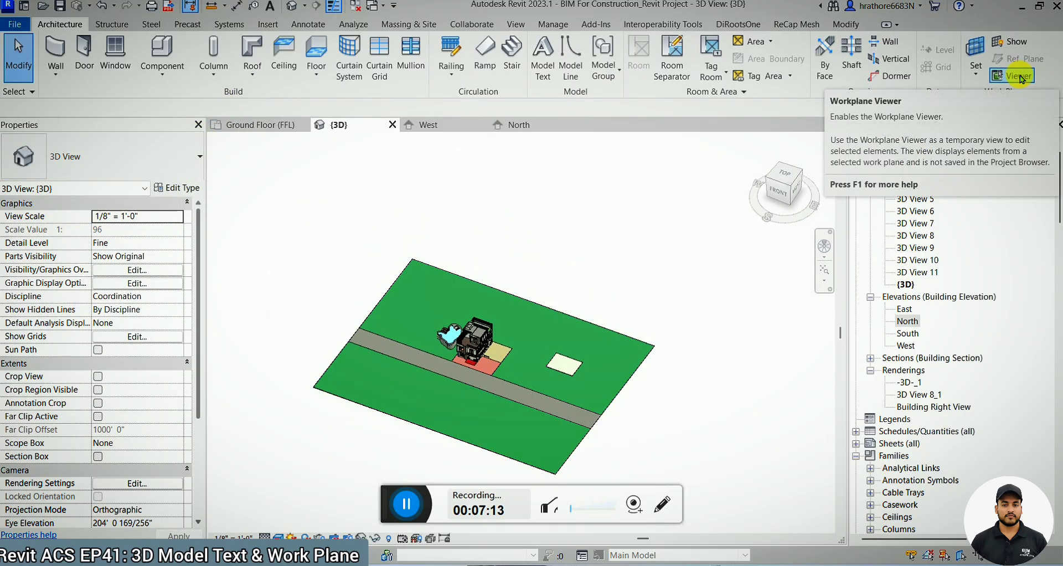
Look at the options for setting a work plane and at the text editor of the "Parking Area" model text.
scroll(491, 371, "up", 5)
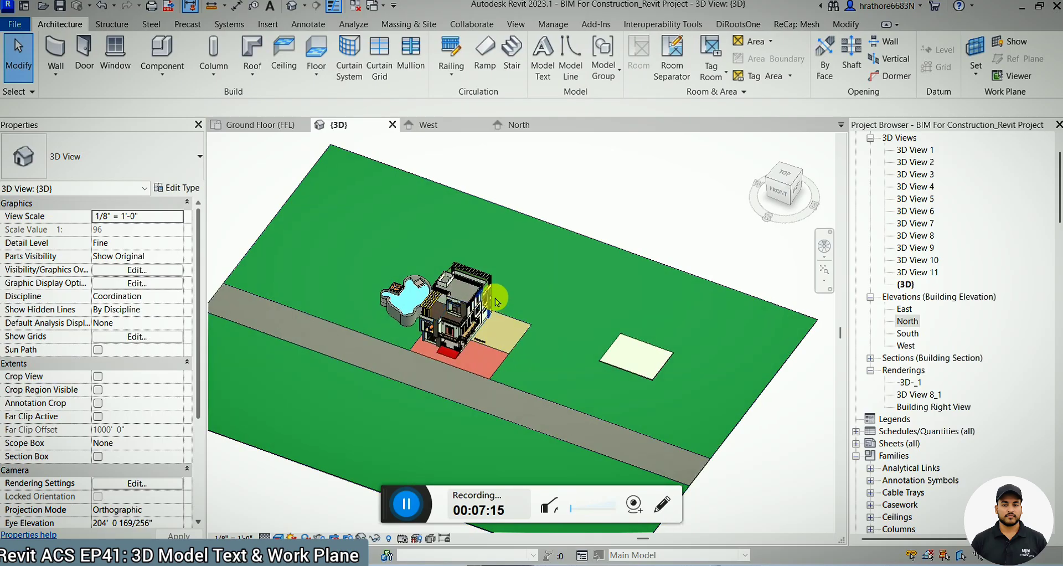
scroll(494, 293, "up", 6)
left_click(975, 77)
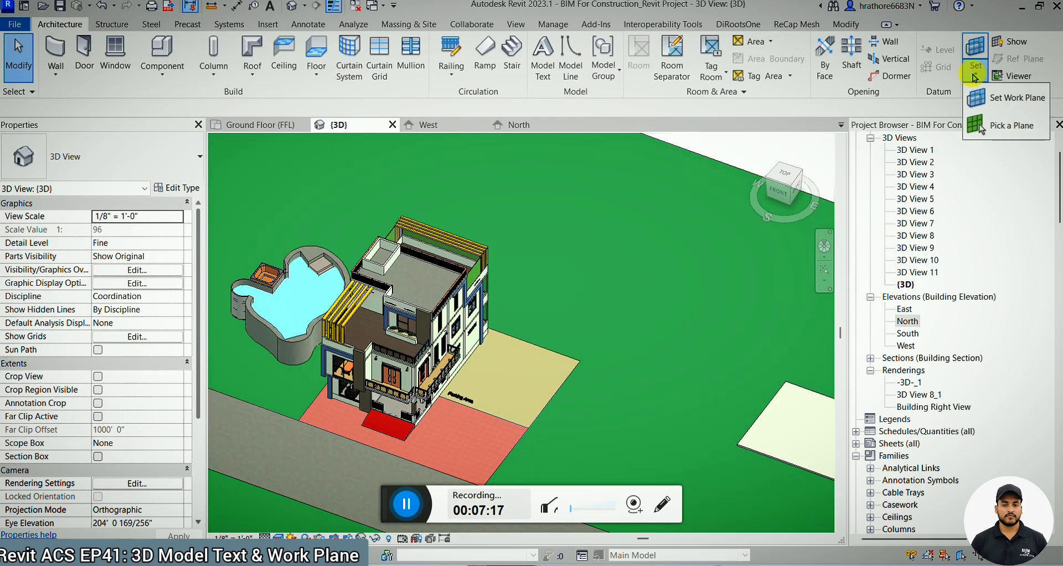
scroll(463, 398, "up", 5)
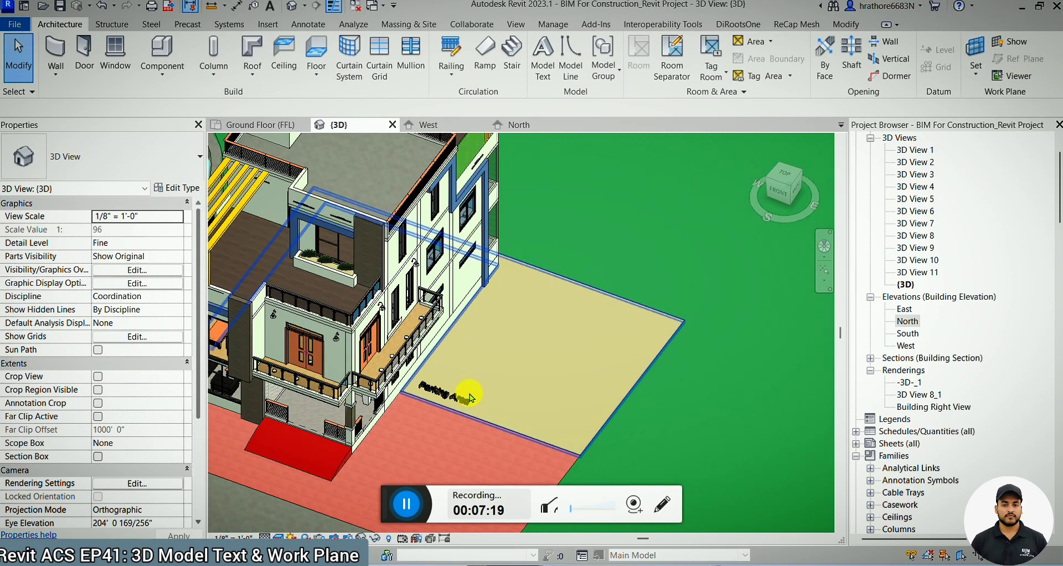
left_click(464, 399)
left_click(600, 58)
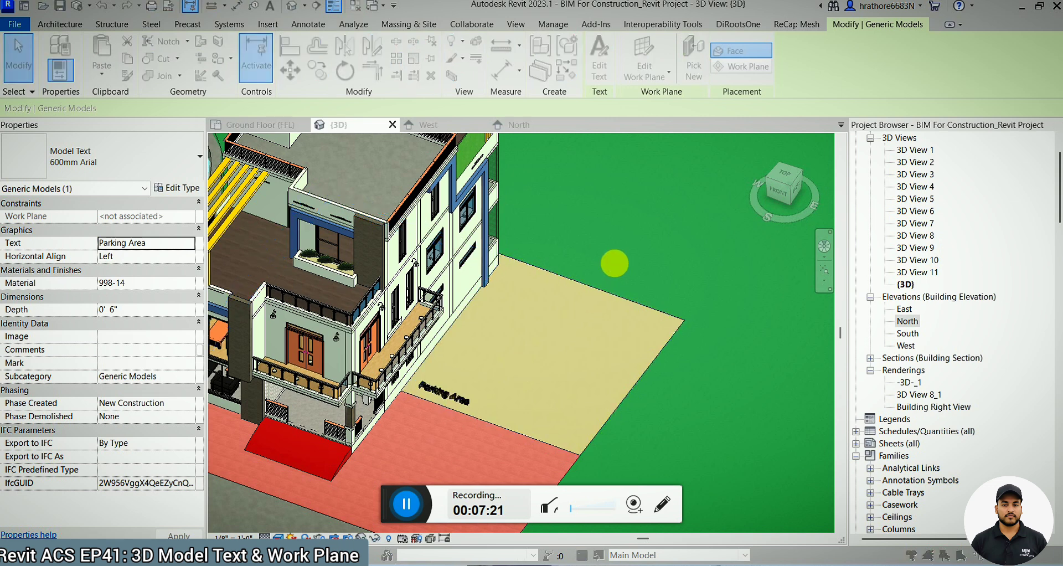
left_click(535, 378)
left_click(603, 248)
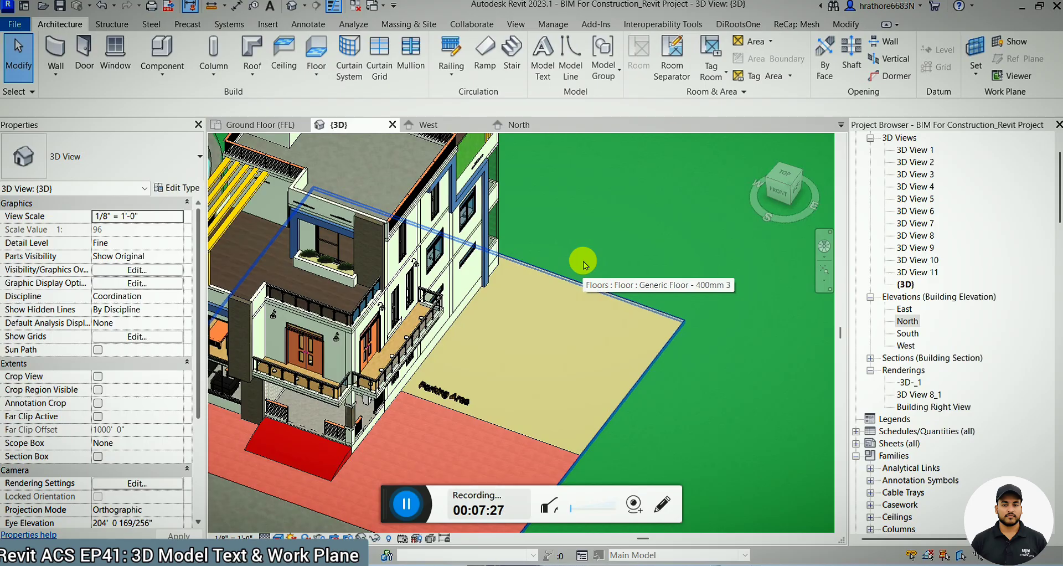
In the Ground Floor (FFL) plan, draw a vertical reference plane through the parking area, about 22' 6" from grid line C.
scroll(583, 265, "down", 3)
left_click(288, 126)
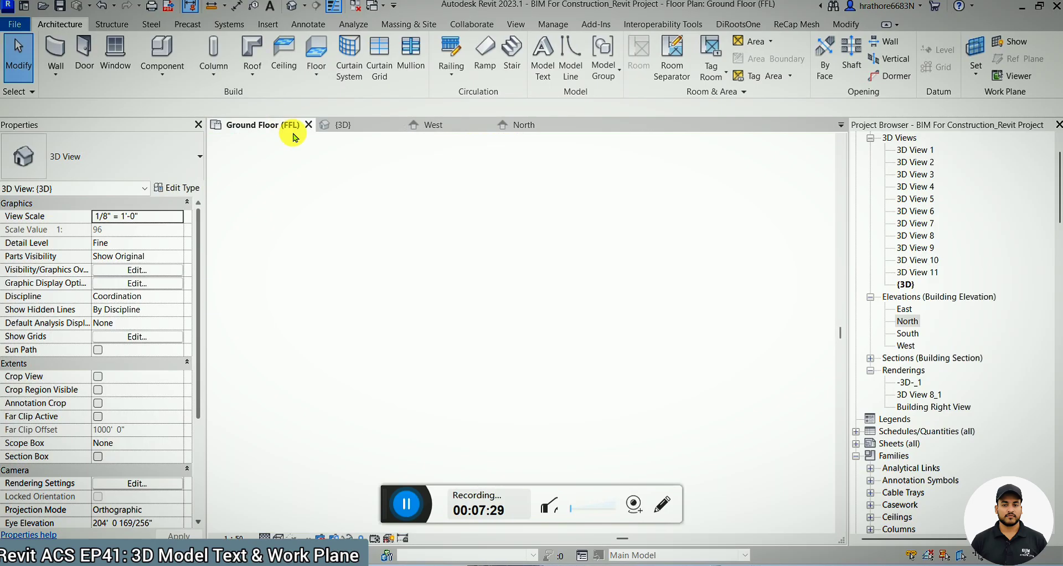
left_click(441, 292)
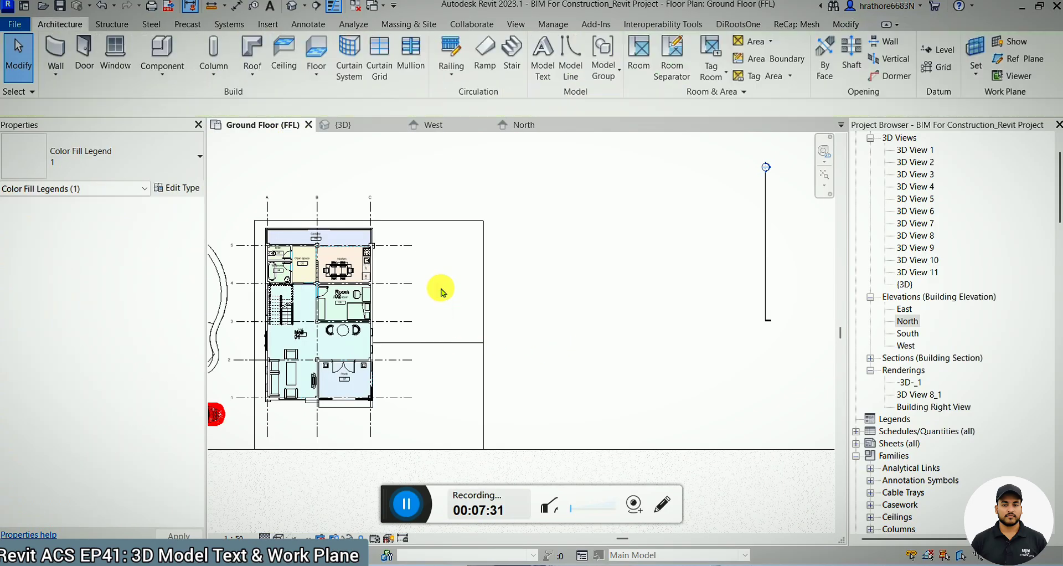
key("Delete")
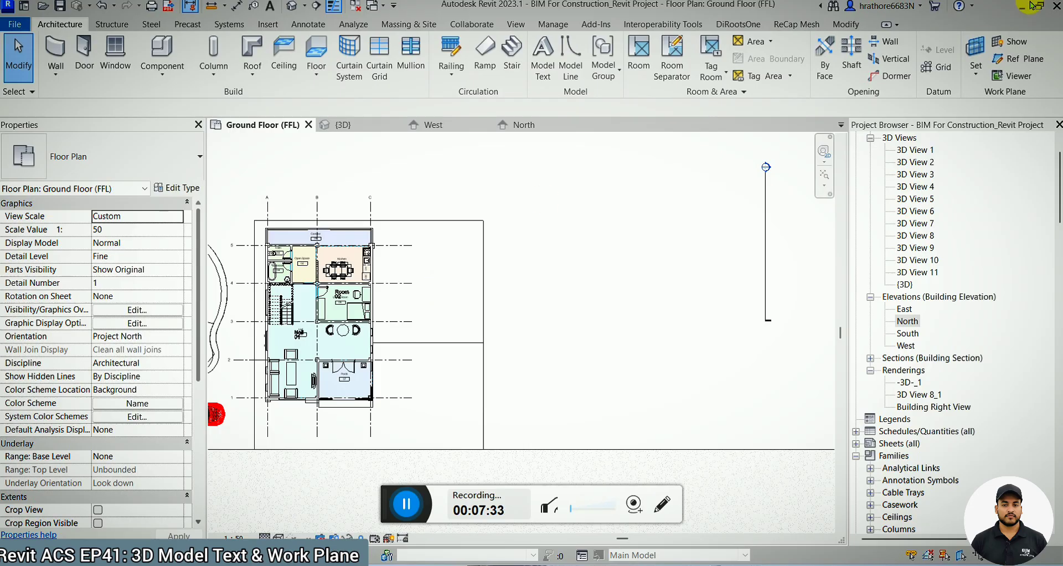
scroll(457, 323, "up", 2)
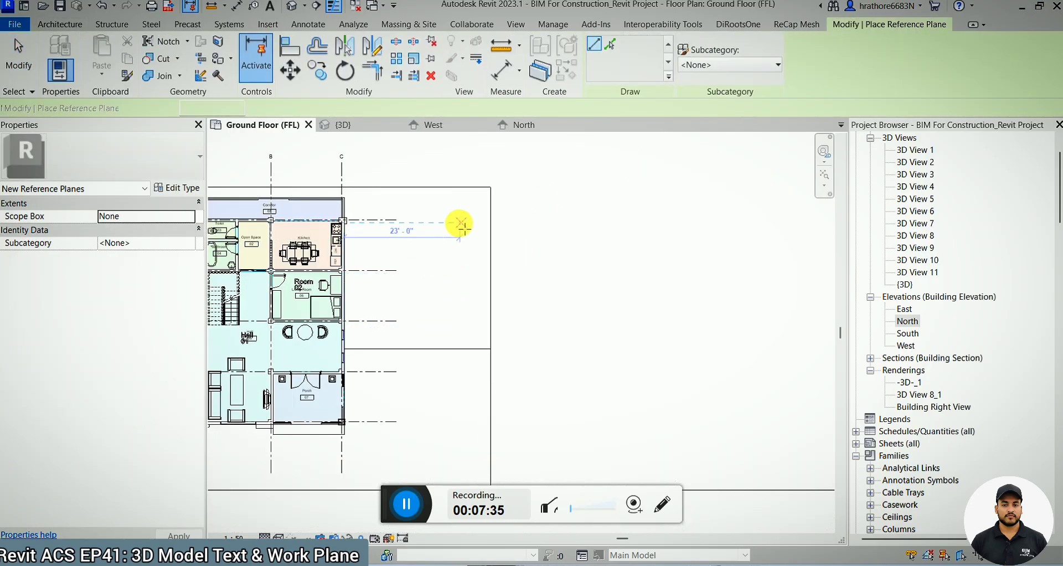
left_click(457, 217)
left_click(457, 421)
key("Escape")
key("Escape")
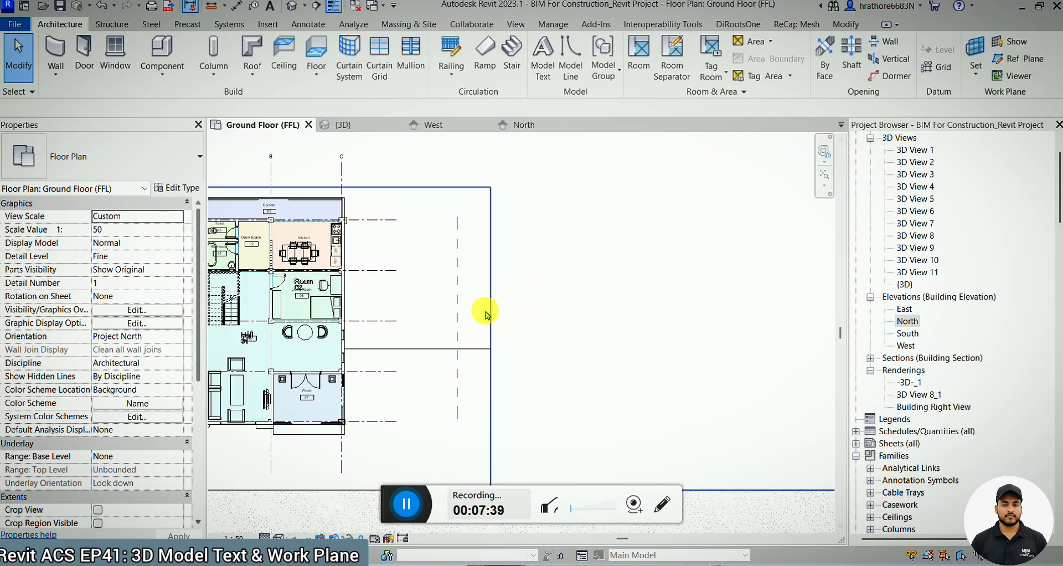
Name the new reference plane in the parking area 002 and open its subcategory choices.
left_click(457, 302)
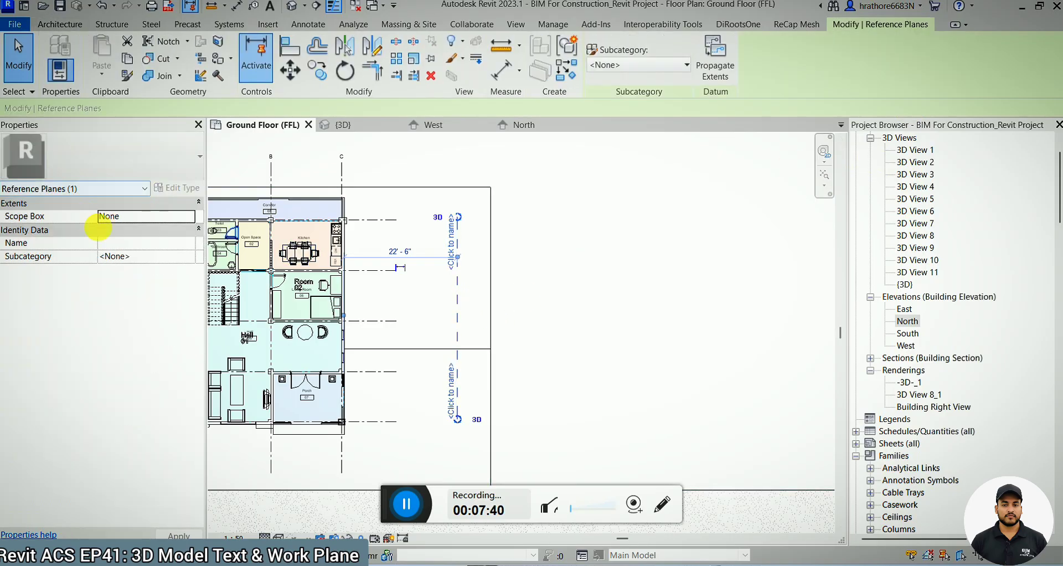
left_click(146, 249)
key("Caps_Lock")
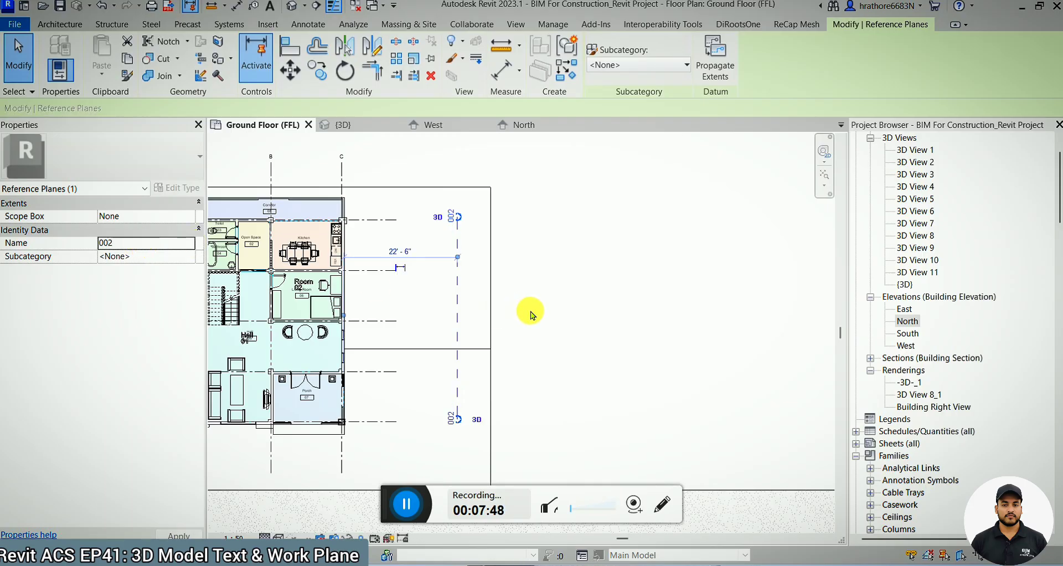
left_click(188, 257)
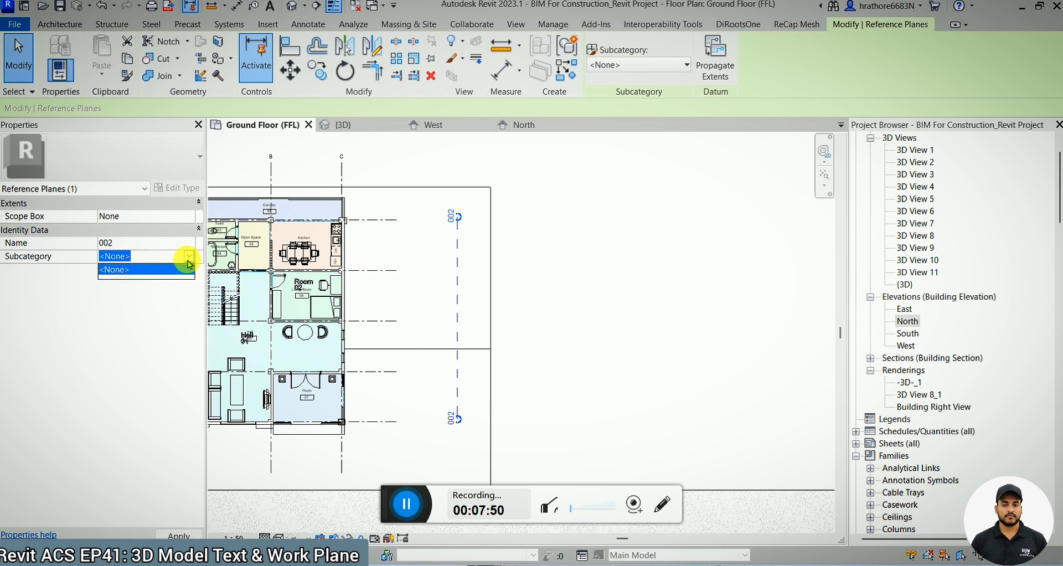
Leave the subcategory of reference plane 002 at <None>, reselect the plane and look for it in the 3D view.
left_click(189, 260)
left_click(189, 259)
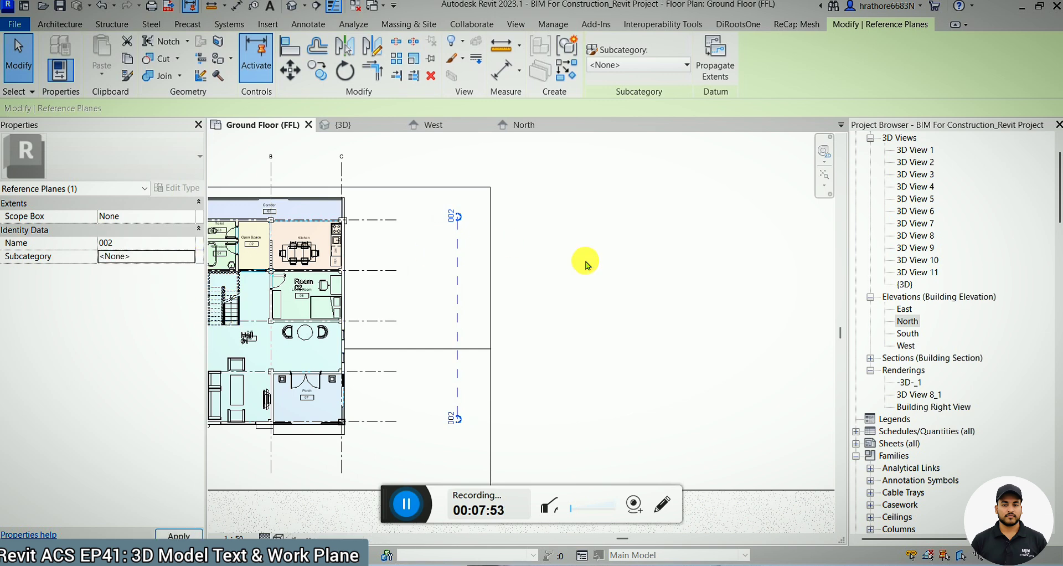
left_click(443, 335)
left_click(456, 328)
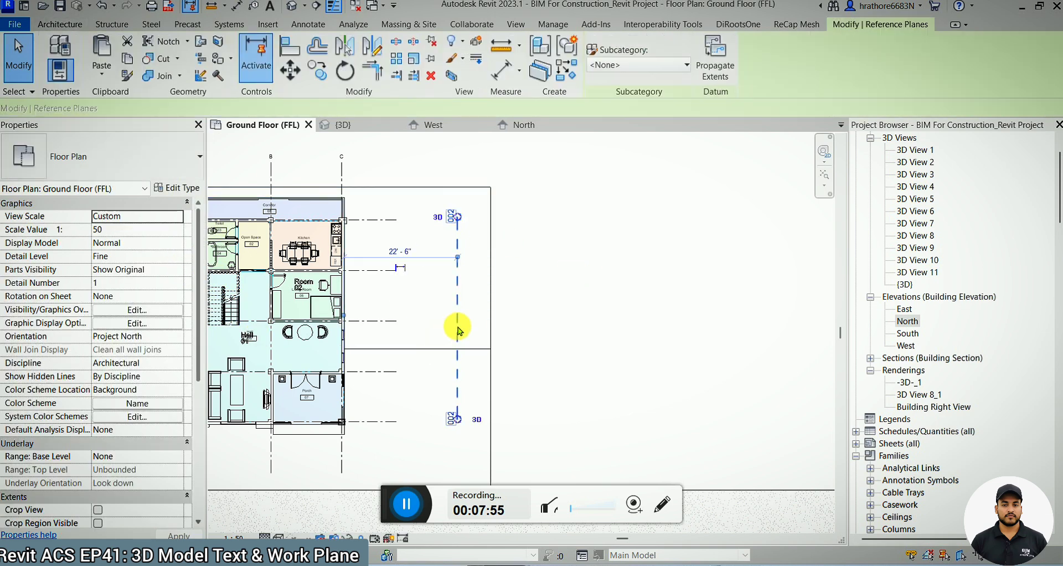
left_click(361, 129)
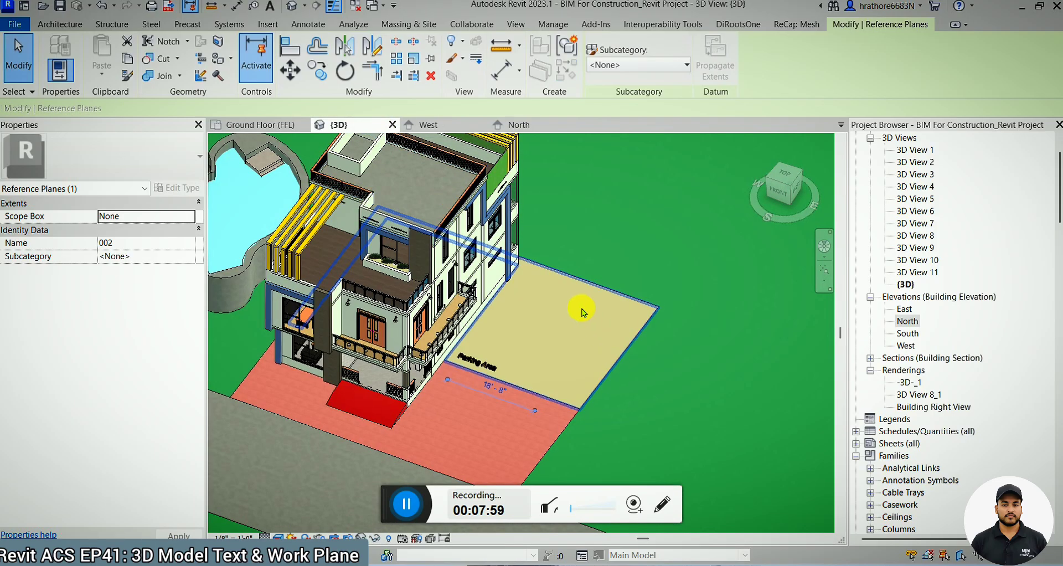
left_click(479, 365)
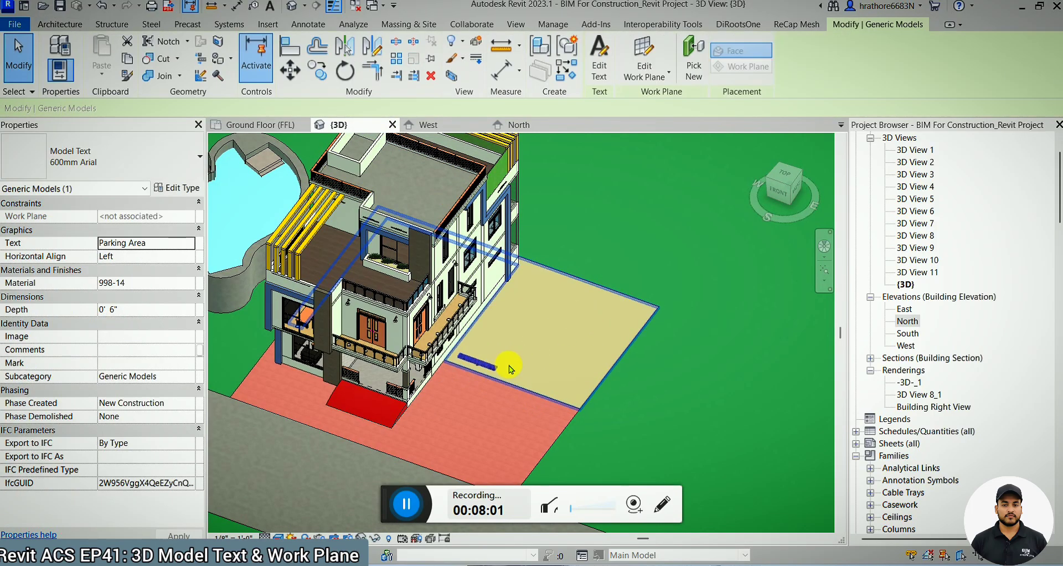
scroll(515, 374, "up", 4)
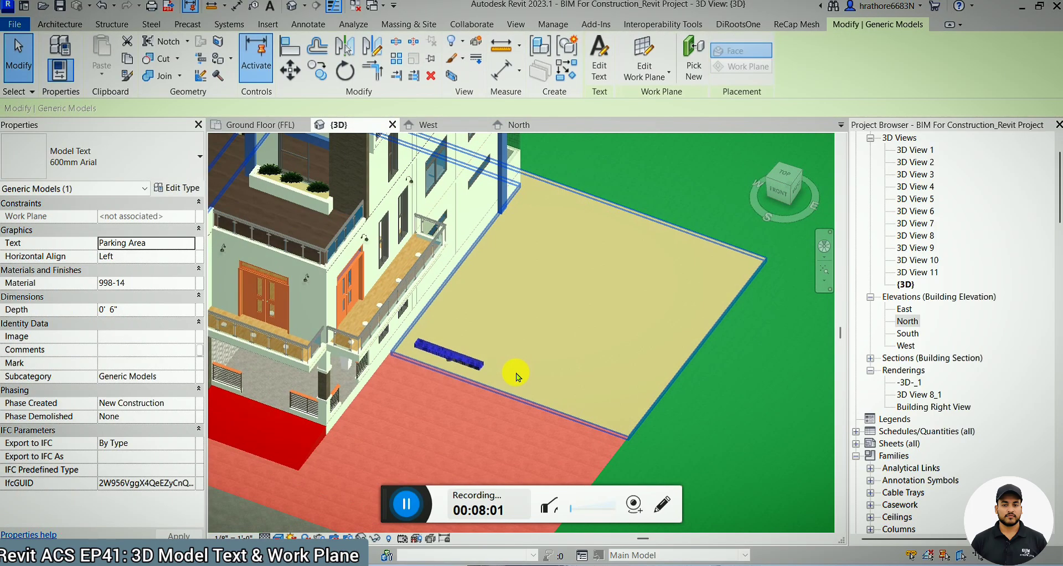
left_click(696, 80)
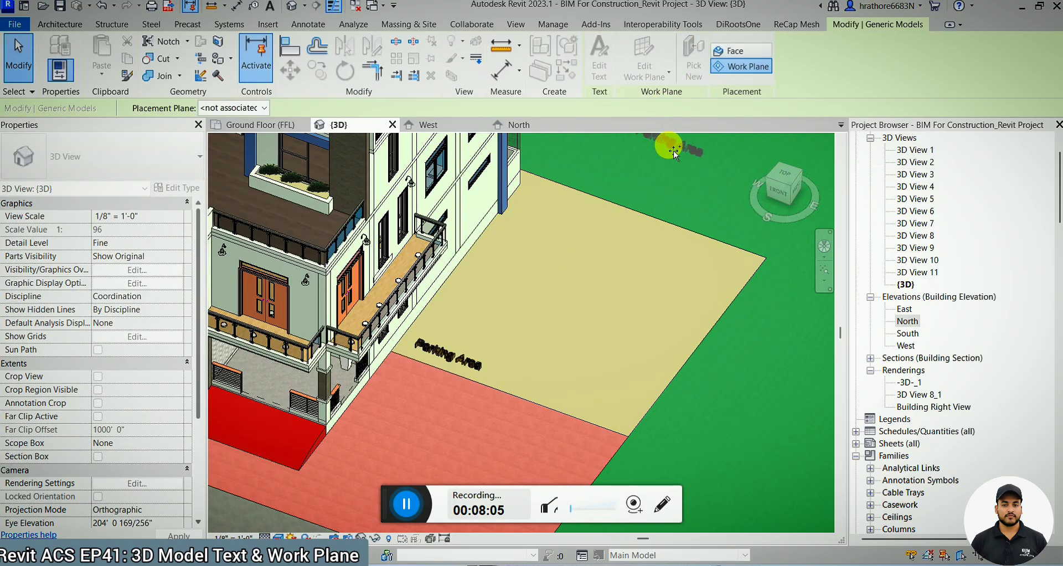
key("Escape")
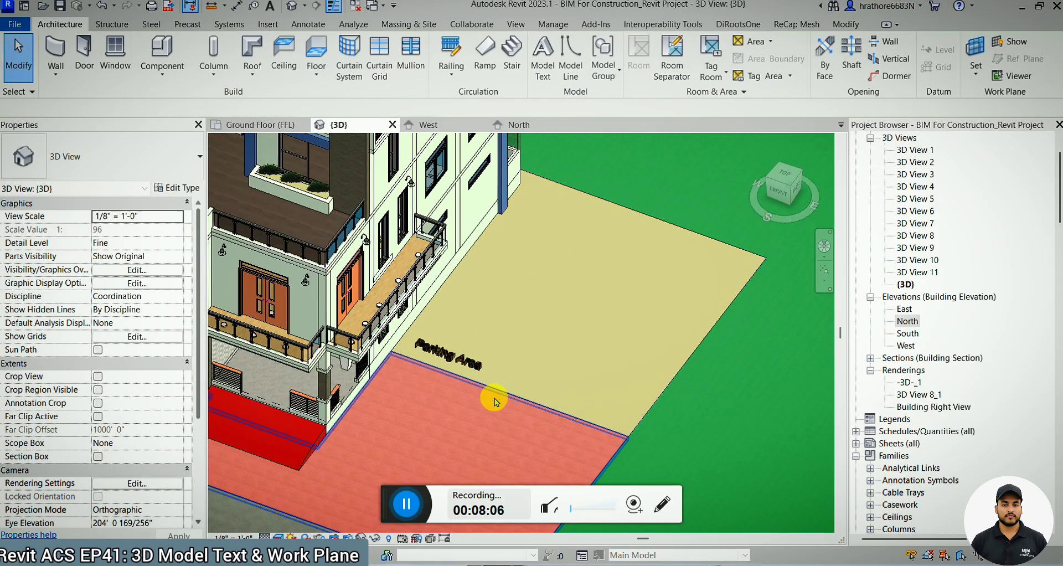
Show the active work plane in the 3D view and inspect its outline around the whole site.
left_click(983, 79)
scroll(530, 316, "down", 5)
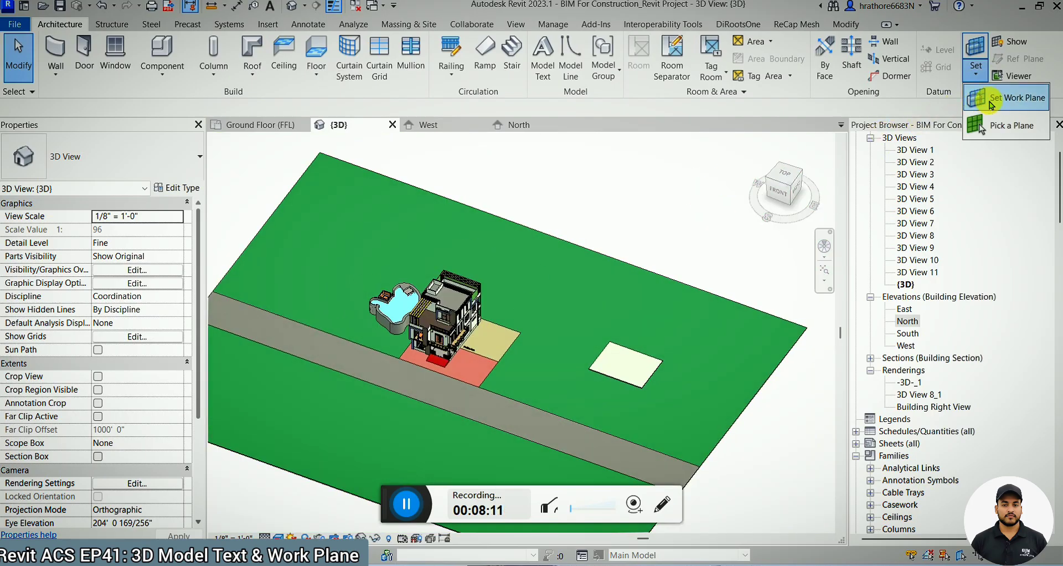
left_click(1021, 40)
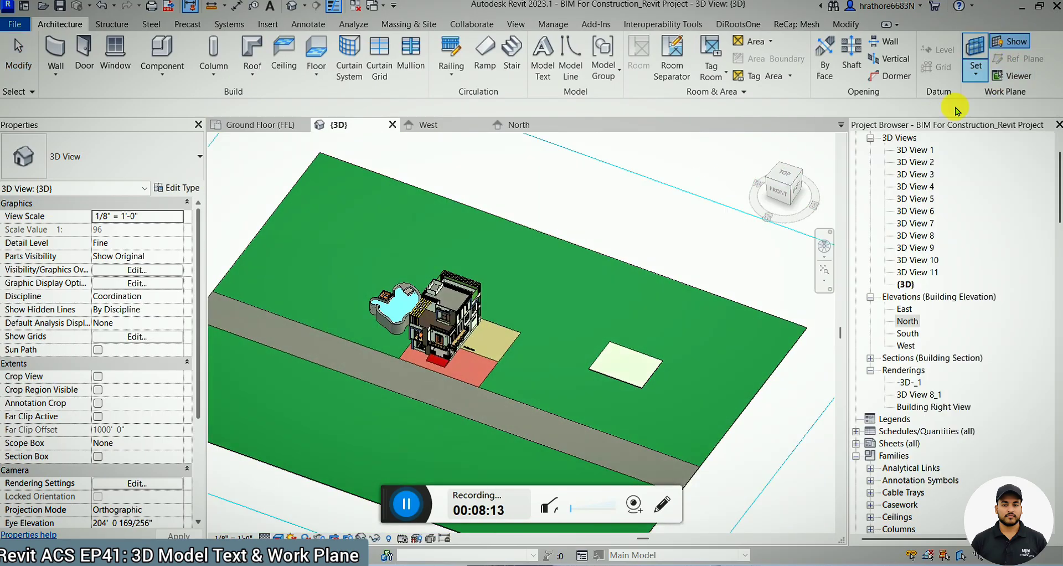
scroll(506, 286, "down", 4)
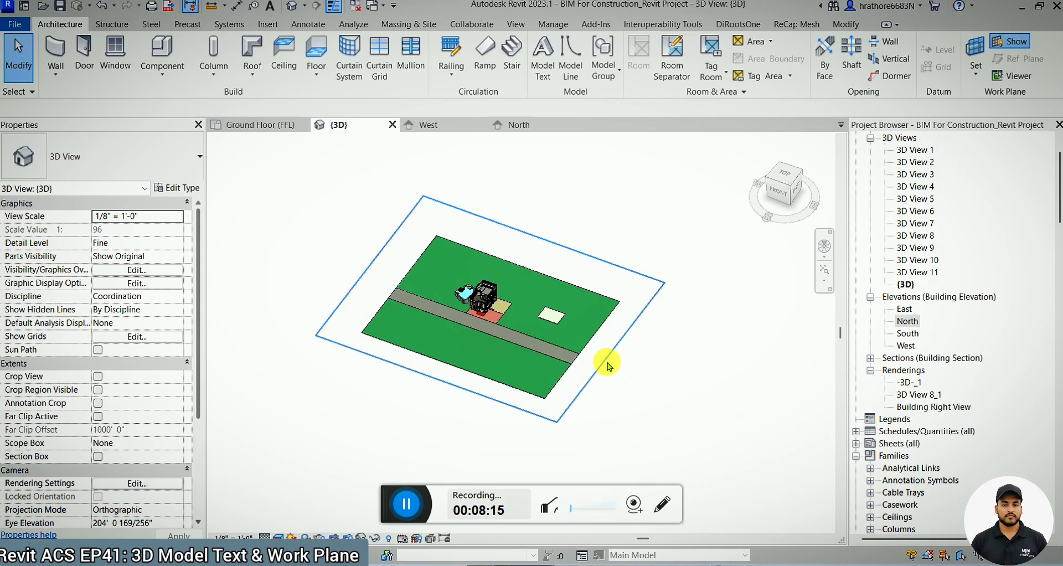
left_click(609, 360)
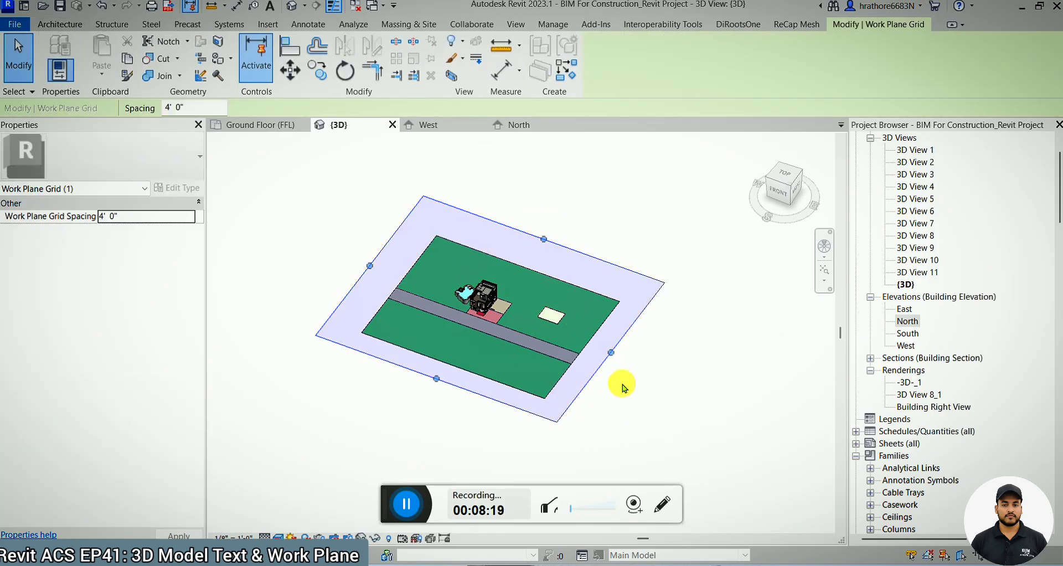
left_click(652, 413)
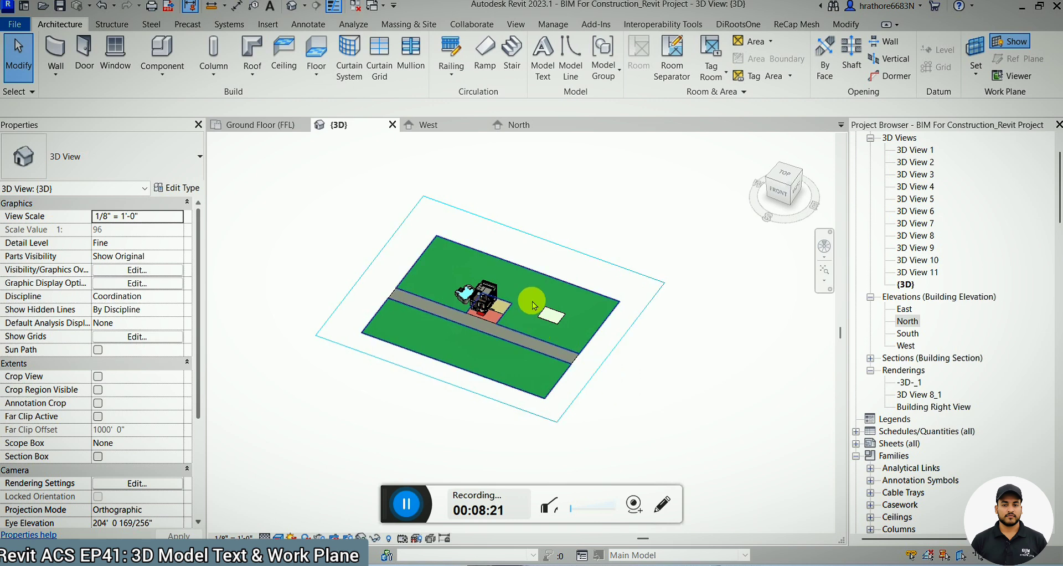
Check reference plane 002 in the Ground Floor (FFL) plan and return to the 3D view.
left_click(276, 125)
left_click(458, 333)
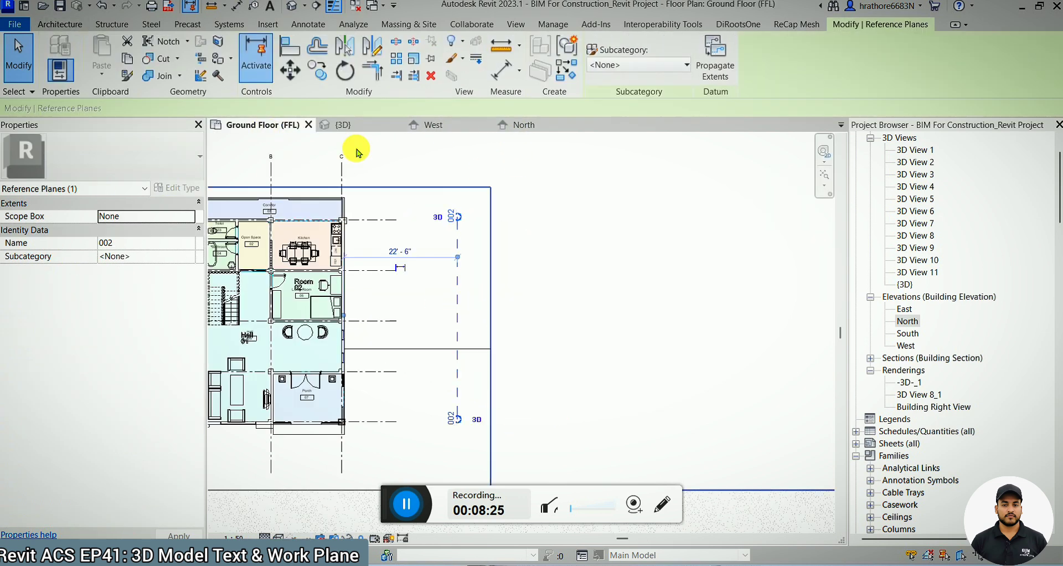
left_click(343, 126)
scroll(507, 310, "up", 5)
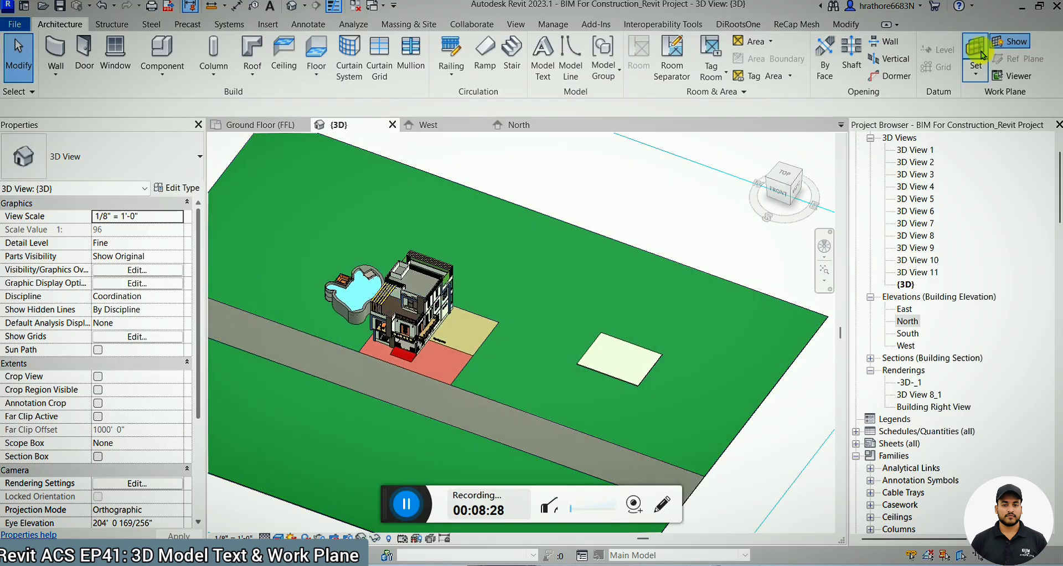
left_click(974, 69)
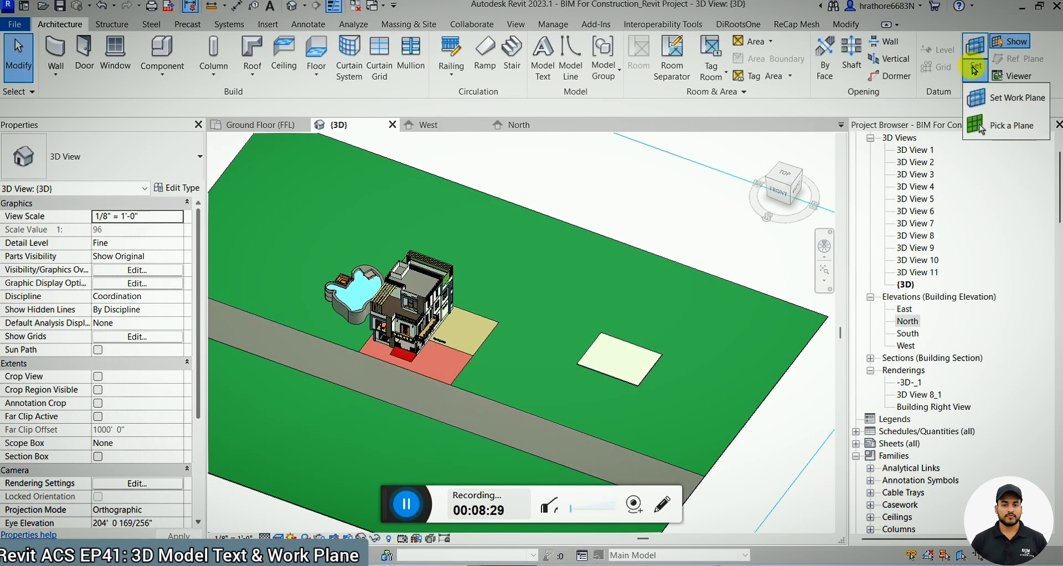
left_click(997, 99)
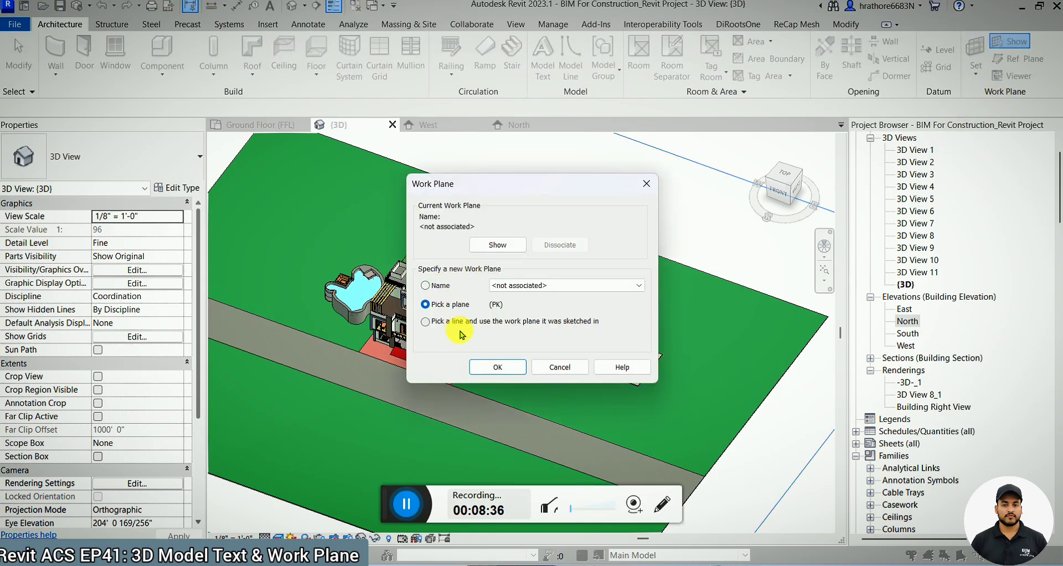
left_click(498, 367)
scroll(424, 285, "up", 6)
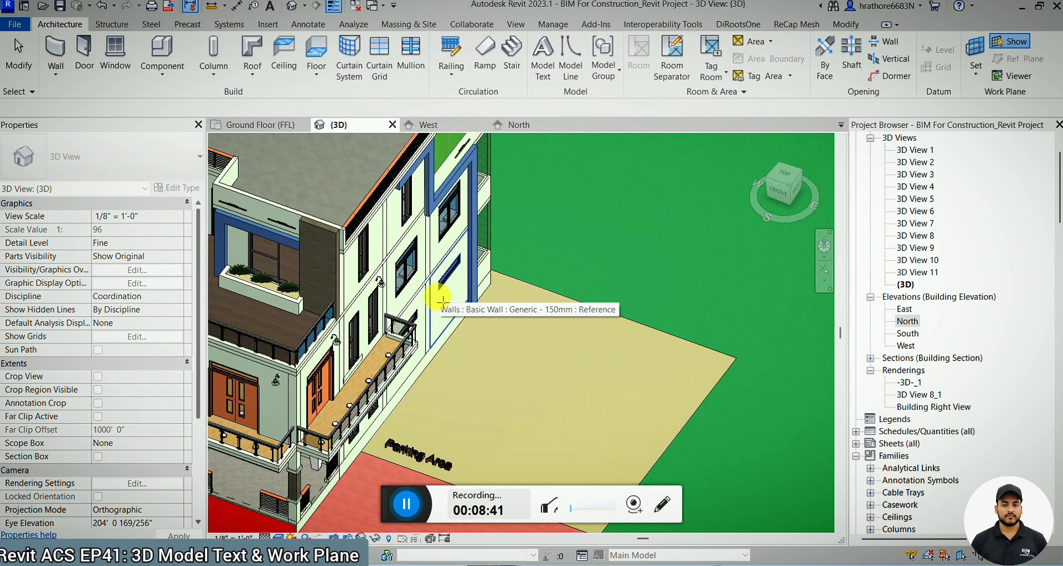
scroll(441, 302, "down", 5)
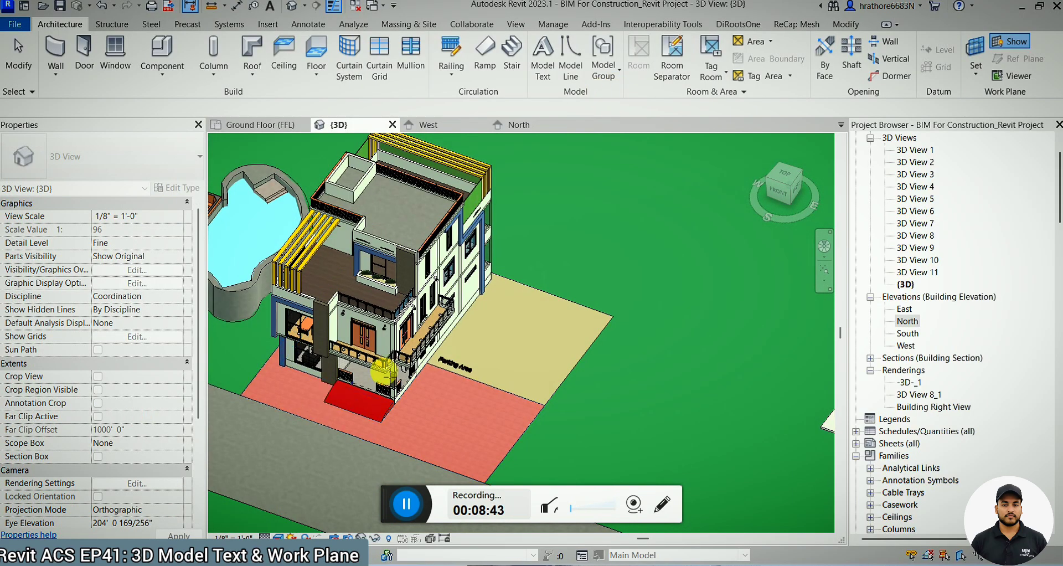
scroll(382, 371, "up", 2)
Set the work plane by name to Reference Plane : 002.
left_click(975, 73)
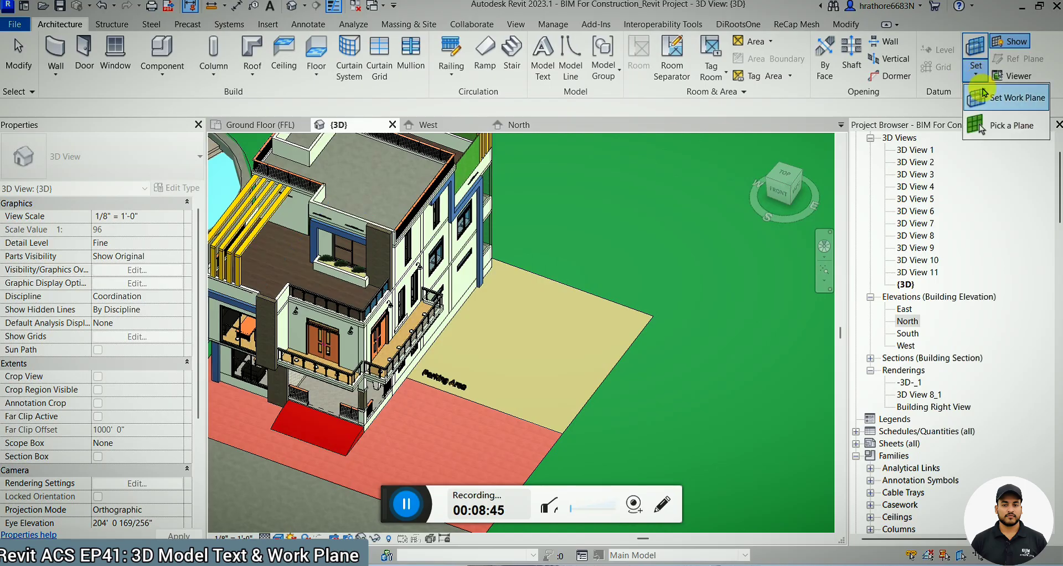
left_click(1002, 98)
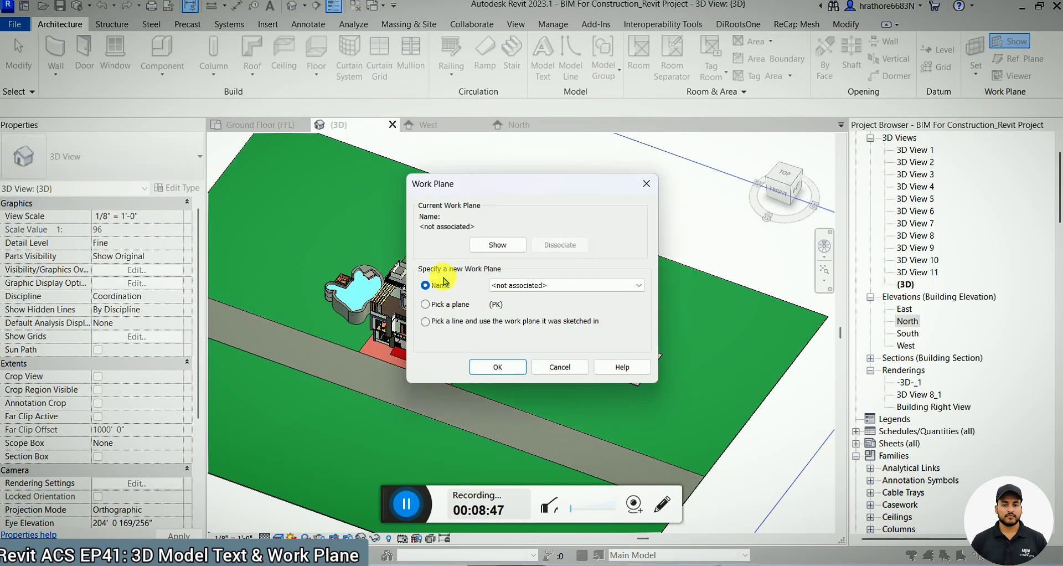
left_click(542, 282)
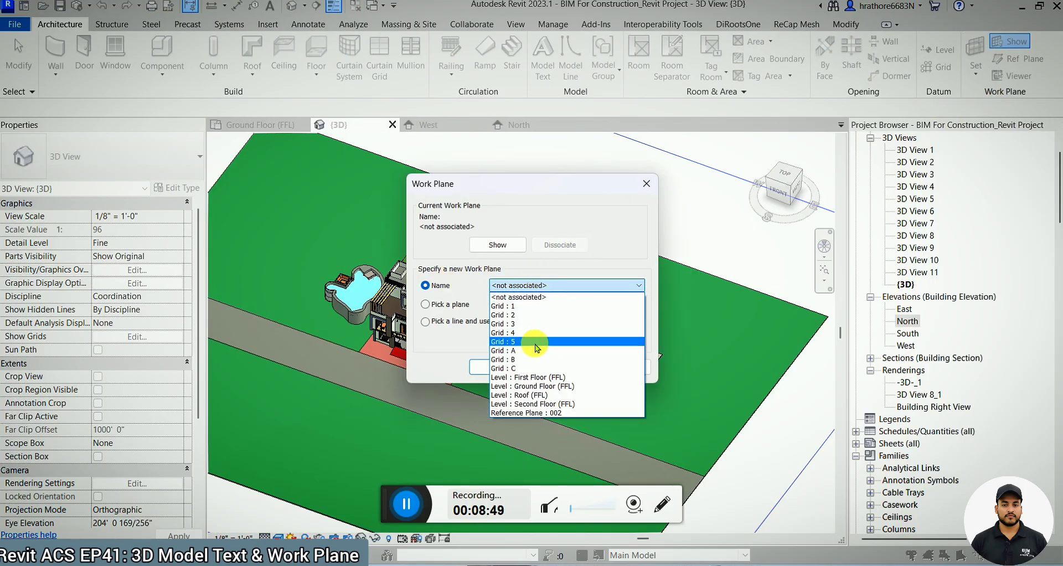
left_click(522, 414)
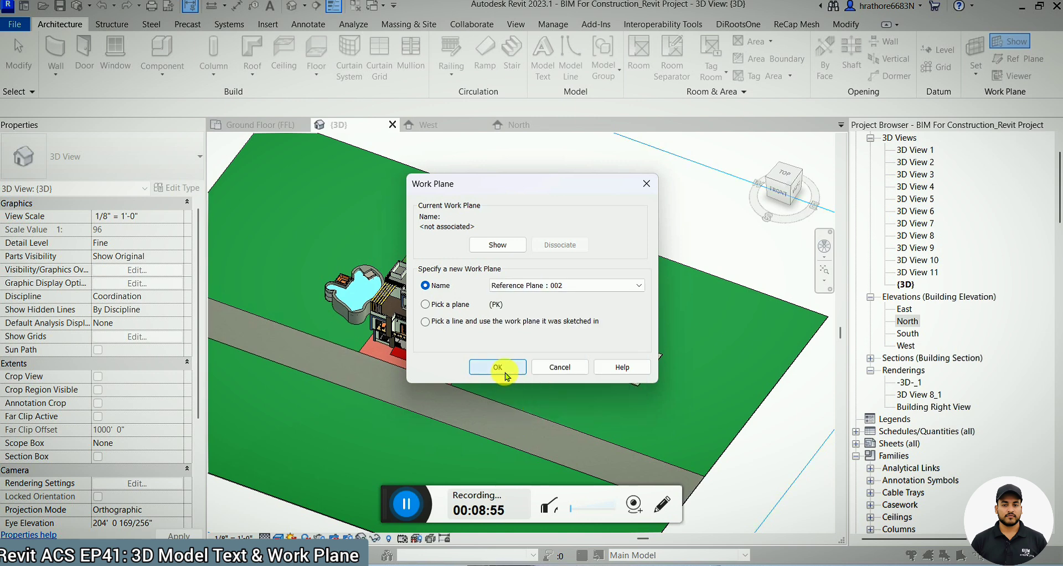
left_click(498, 367)
Inspect the vertical work plane in 3D and compare its position with the Ground Floor (FFL) plan.
scroll(506, 368, "down", 5)
left_click(518, 238)
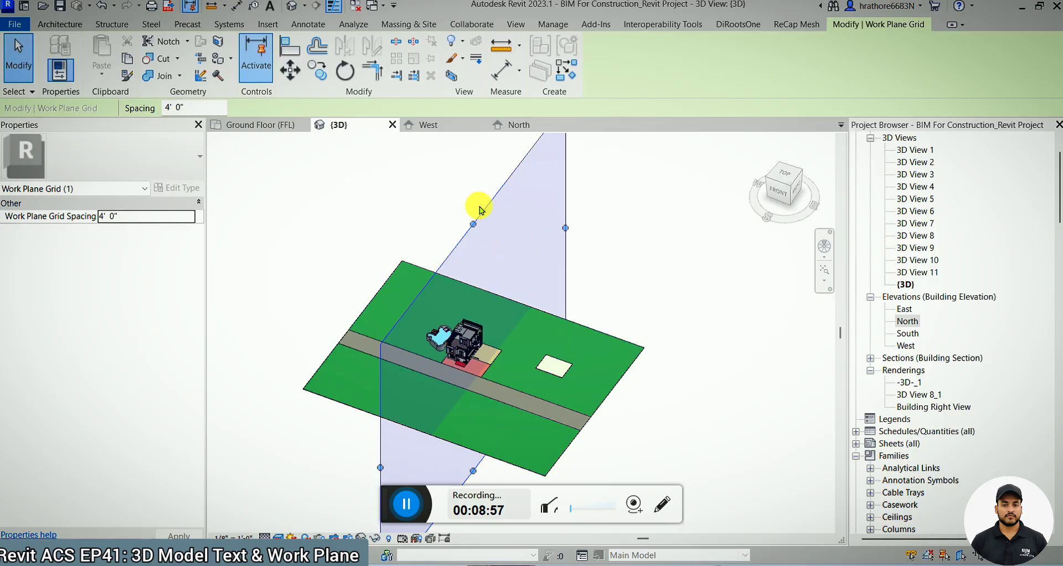
left_click(255, 126)
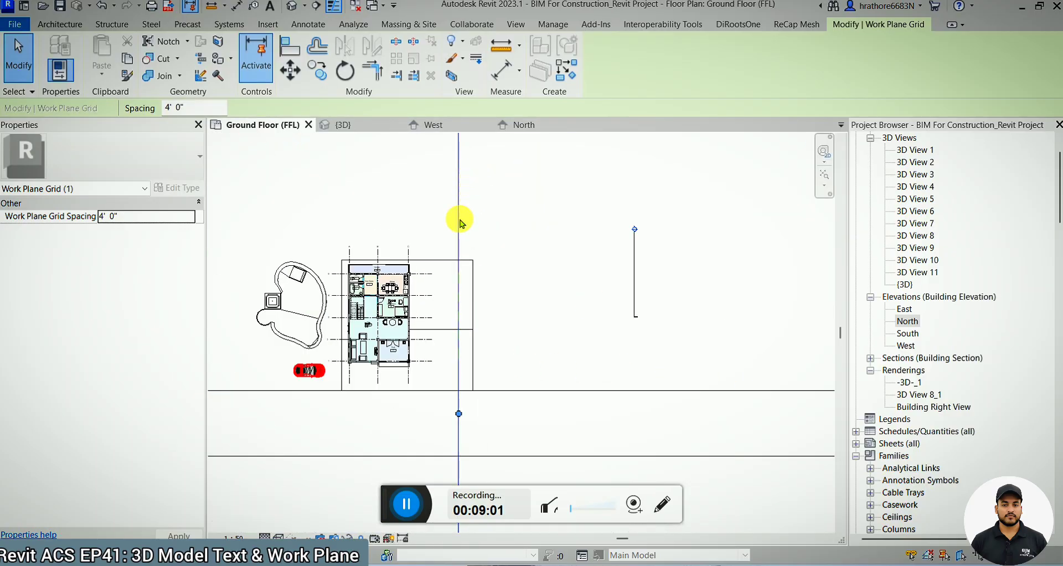
scroll(451, 373, "down", 4)
left_click(354, 125)
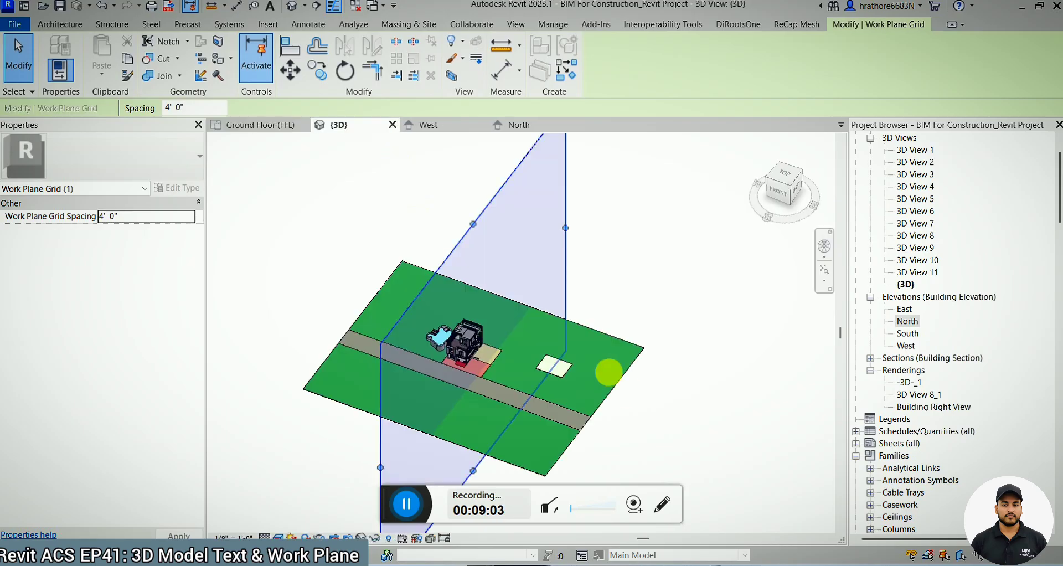
scroll(463, 368, "up", 5)
key("Escape")
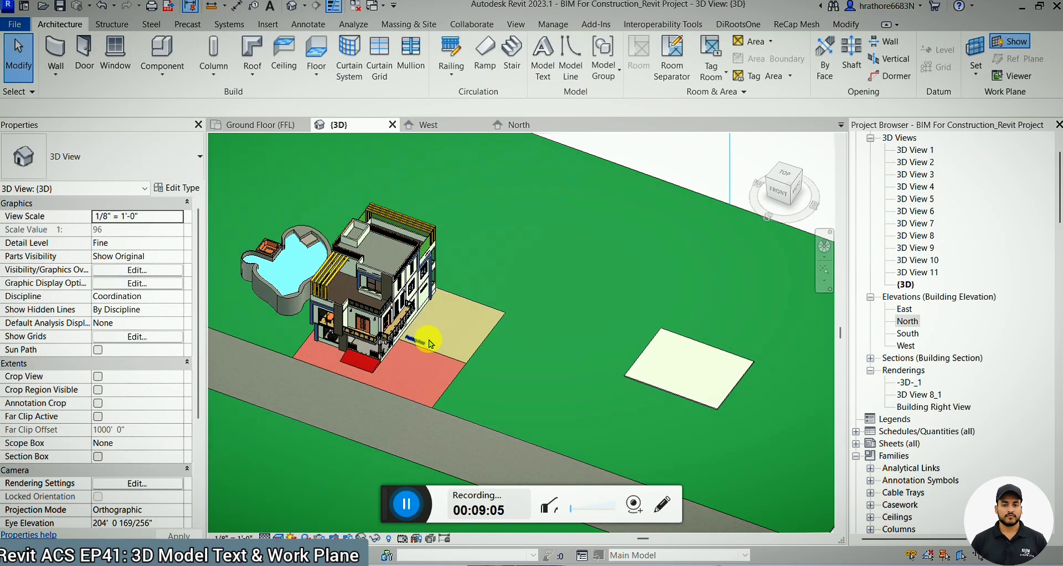
Place a new model text reading "Model Text" on work plane 002 in the parking area, near its outer edge.
left_click(419, 339)
key("Escape")
left_click(420, 338)
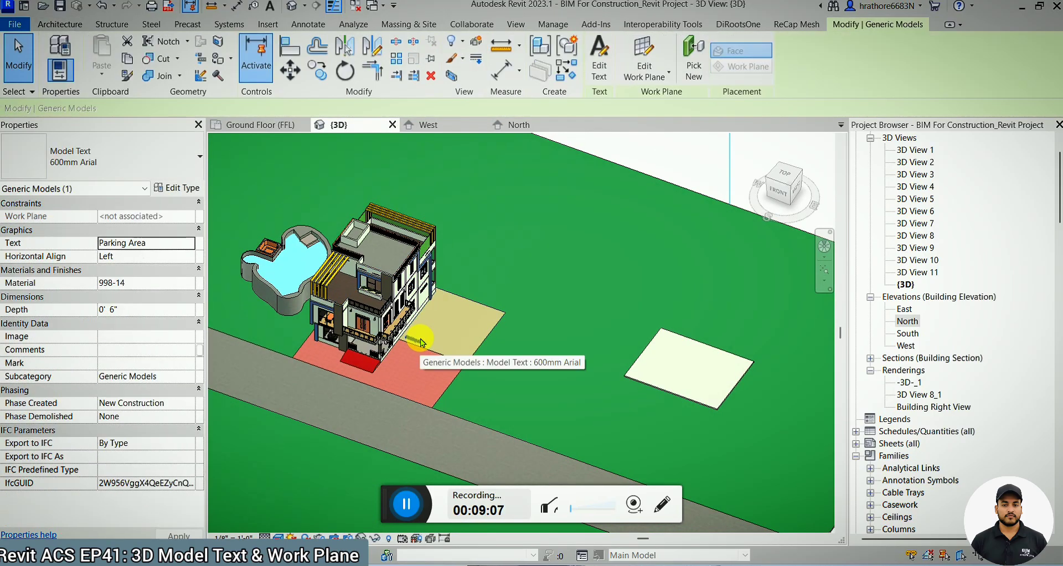
double_click(420, 337)
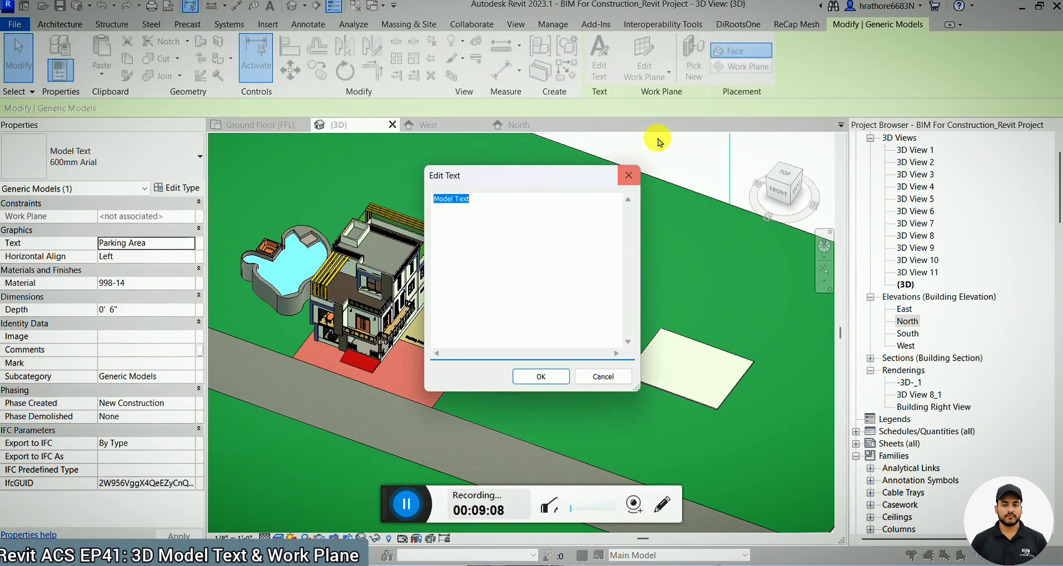
left_click(544, 378)
scroll(506, 296, "down", 4)
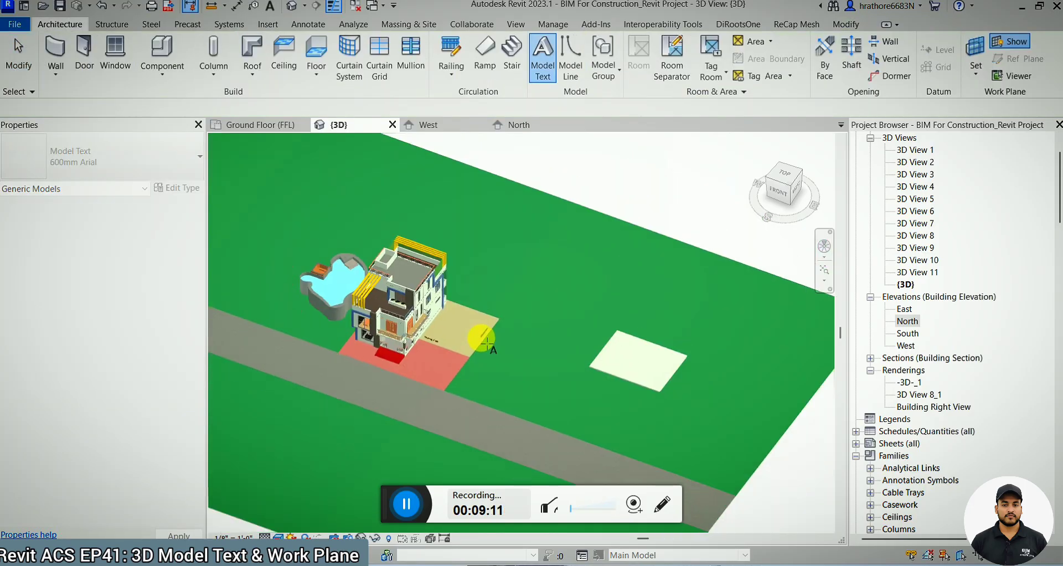
scroll(496, 315, "up", 6)
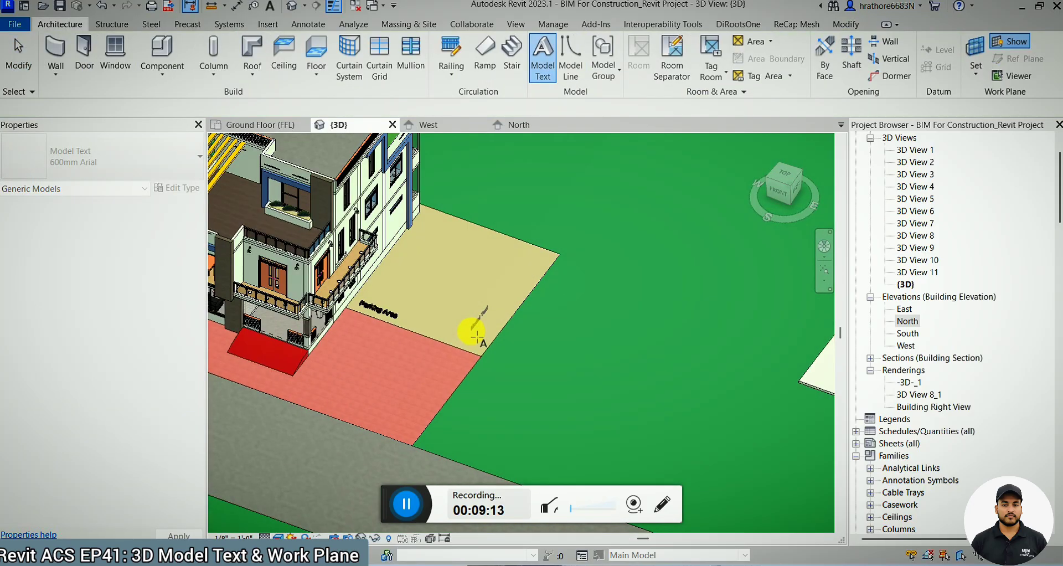
scroll(476, 335, "up", 3)
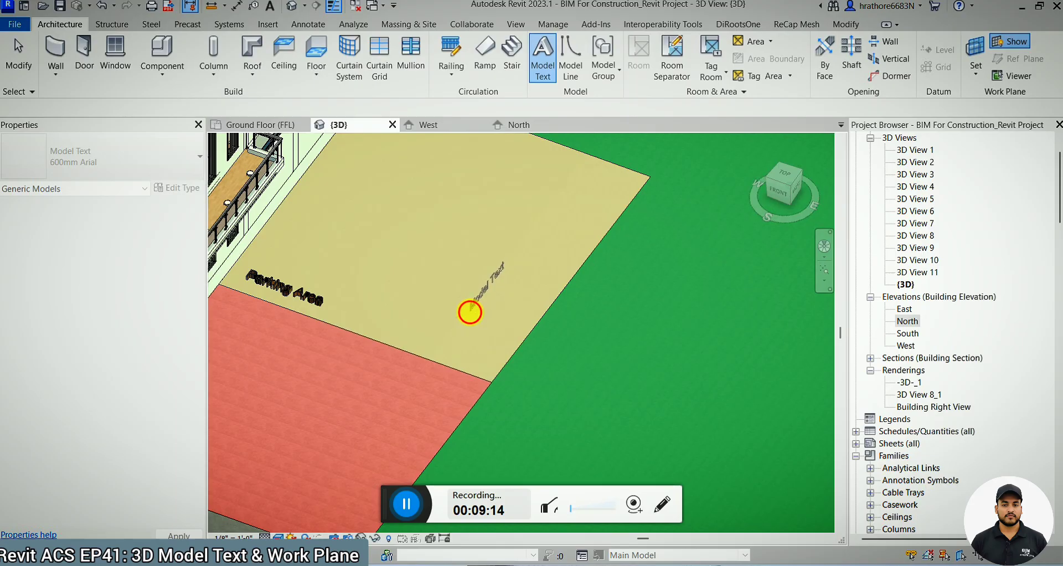
left_click(470, 312)
Move the new "Model Text" upward along reference plane 002, above the parking area.
scroll(476, 321, "down", 8)
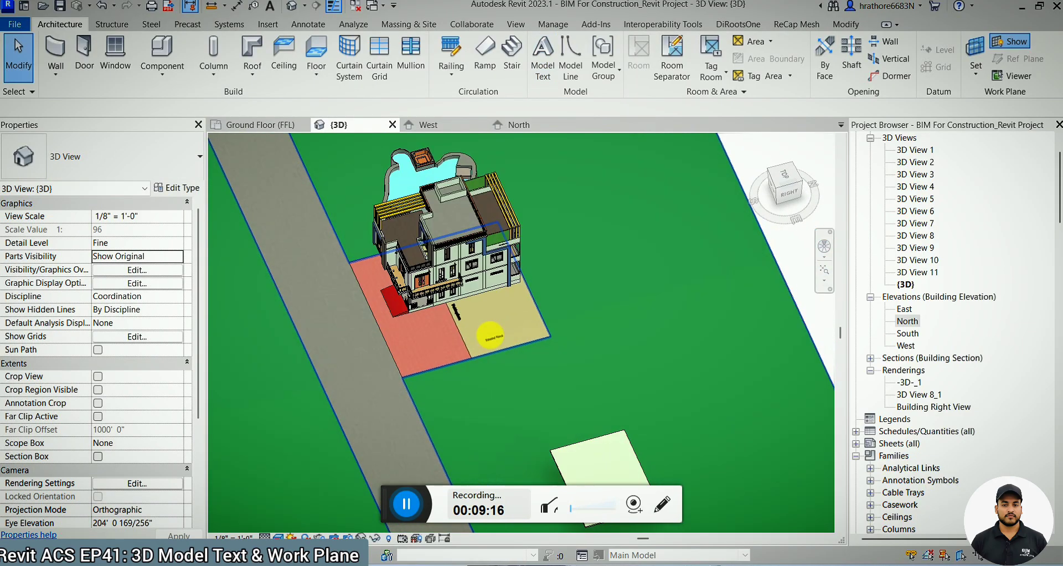
scroll(490, 335, "up", 8)
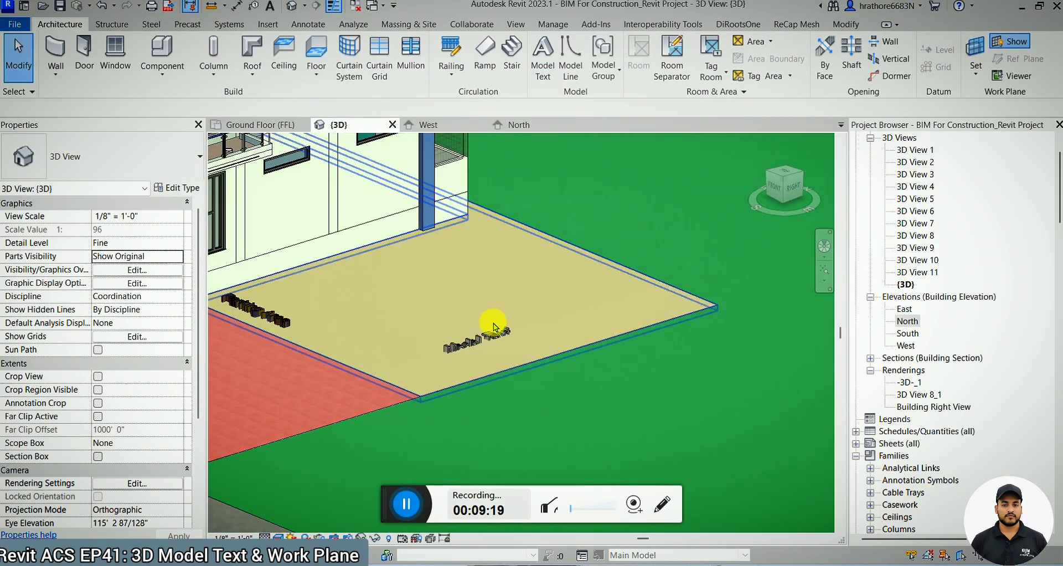
left_click(480, 343)
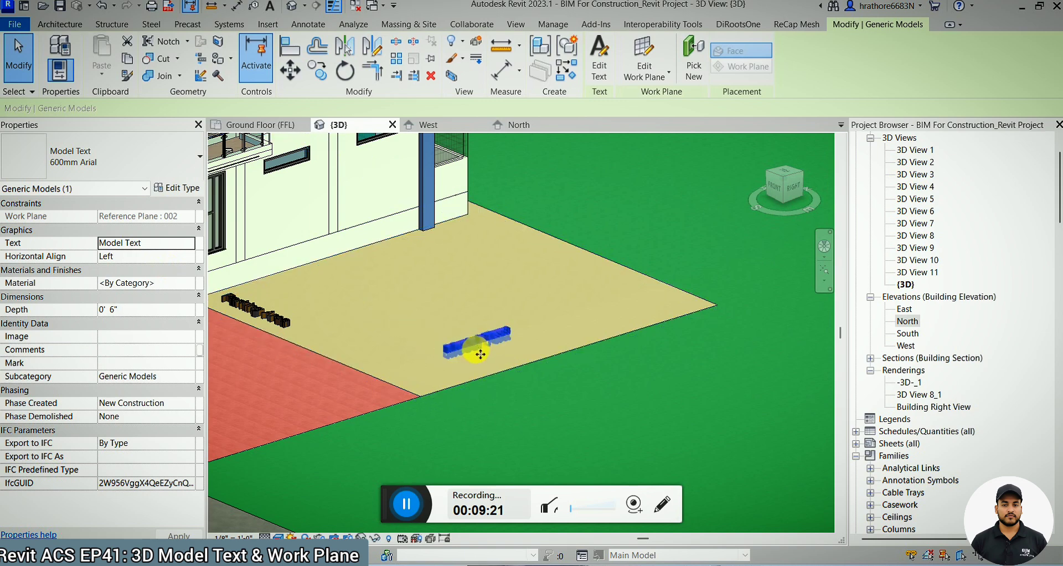
left_click_drag(472, 348, 467, 304)
scroll(468, 310, "down", 3)
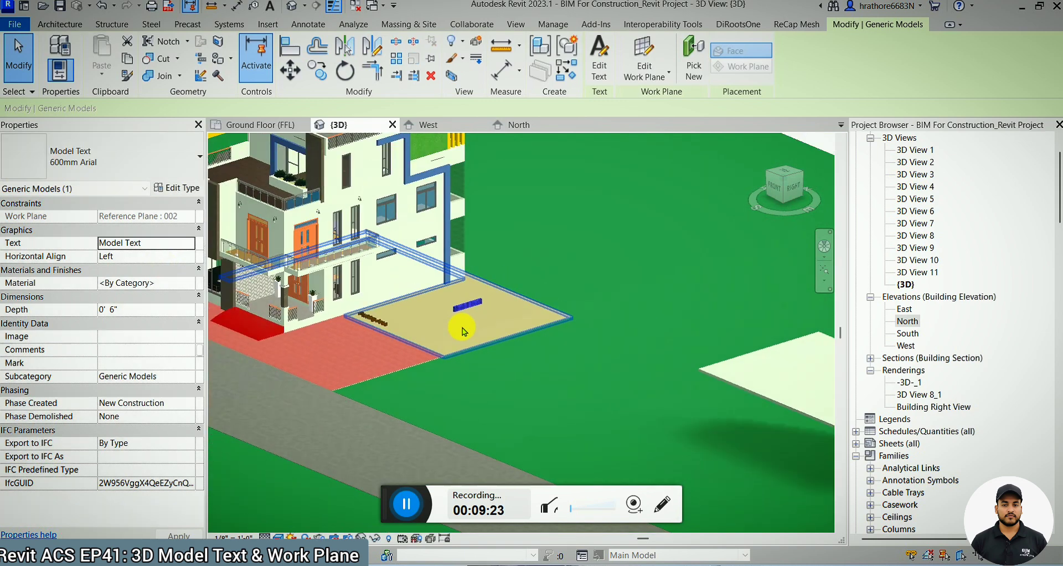
Examine the work plane grid across the site and the "Model Text" hosted on it above the parking area.
middle_click_drag(466, 330, 508, 386, "shift")
key("Escape")
scroll(446, 338, "down", 5)
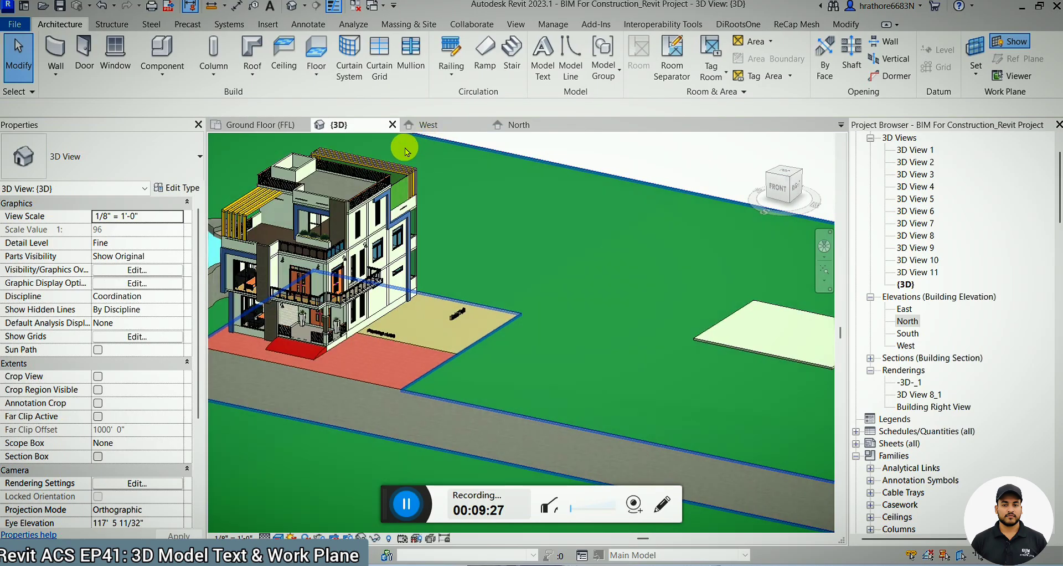
scroll(450, 309, "down", 3)
middle_click_drag(449, 308, 558, 278, "shift")
left_click(558, 279)
scroll(467, 349, "up", 4)
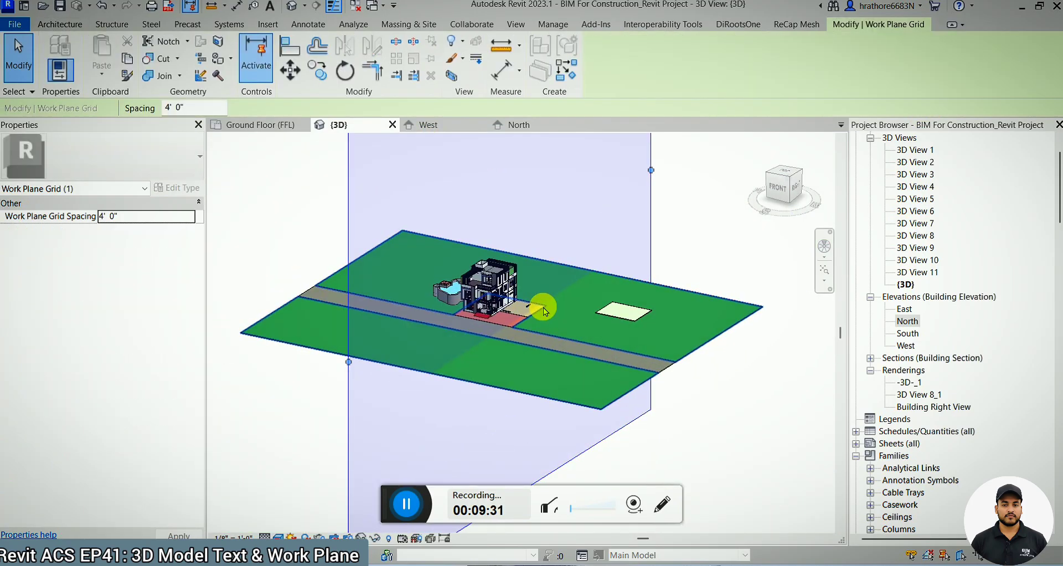
scroll(404, 392, "down", 5)
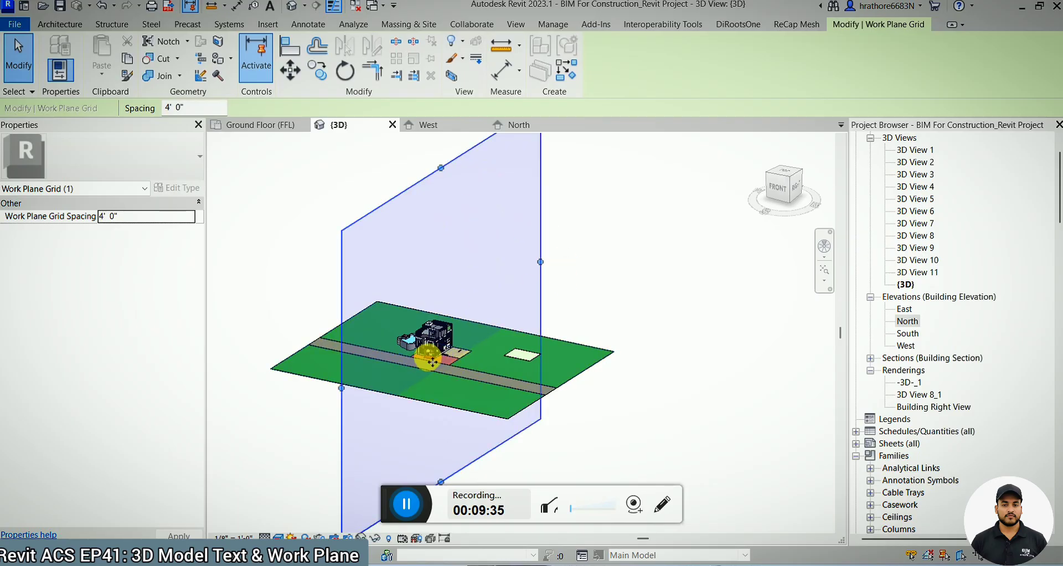
scroll(432, 362, "up", 3)
scroll(459, 388, "down", 3)
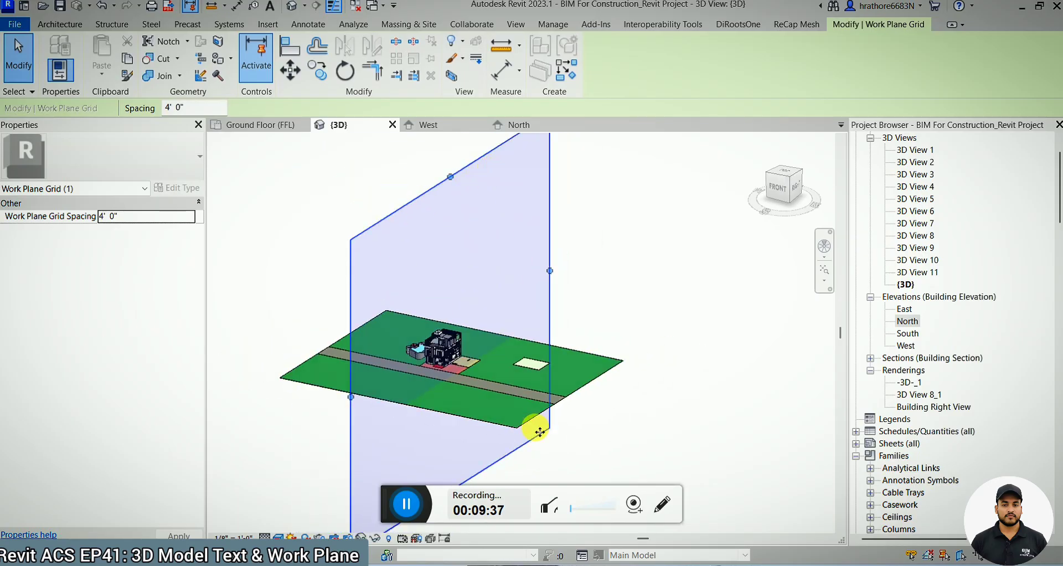
scroll(479, 365, "up", 8)
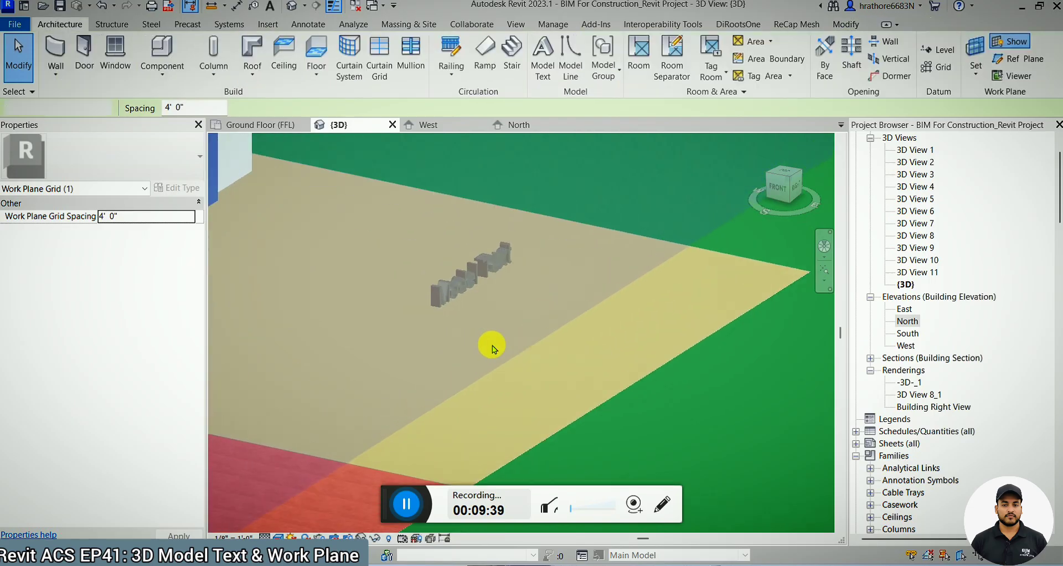
scroll(493, 348, "down", 8)
left_click(501, 329)
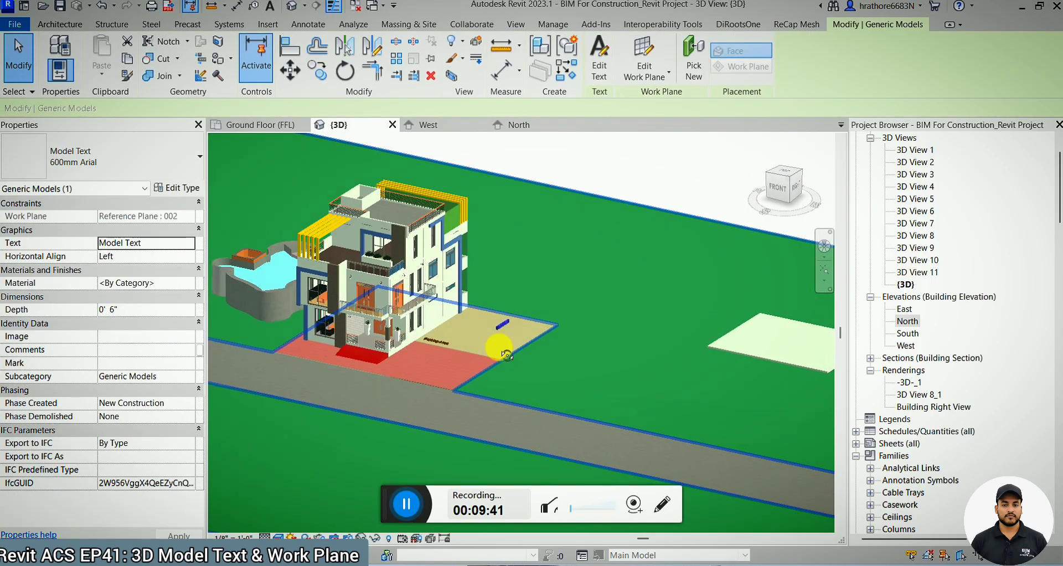
scroll(506, 354, "up", 4)
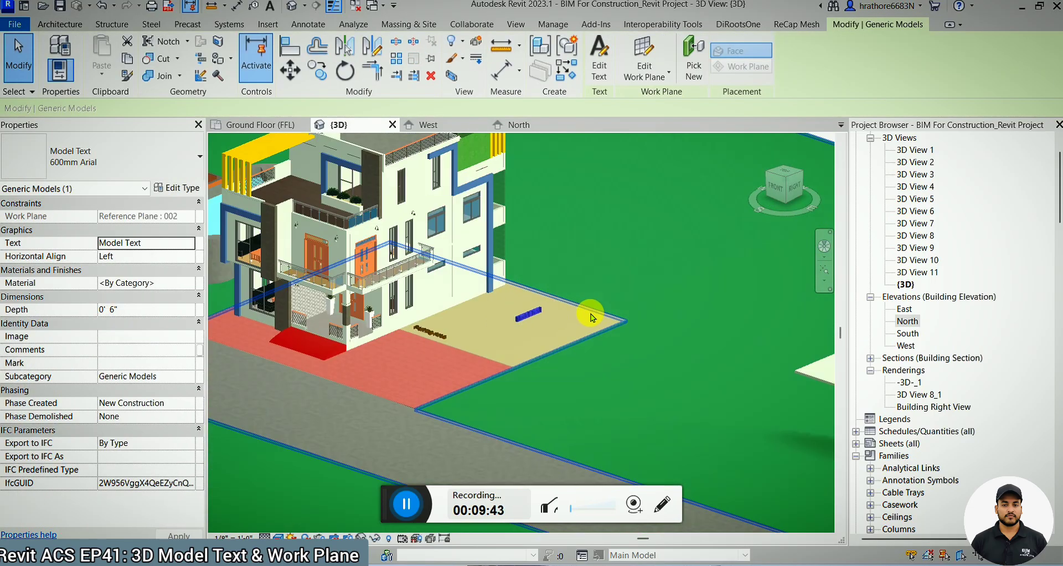
scroll(591, 317, "down", 5)
left_click(344, 173)
In the Ground Floor (FFL) plan, move reference plane 002 from the parking area onto the house's outer side wall at grid C.
left_click(257, 122)
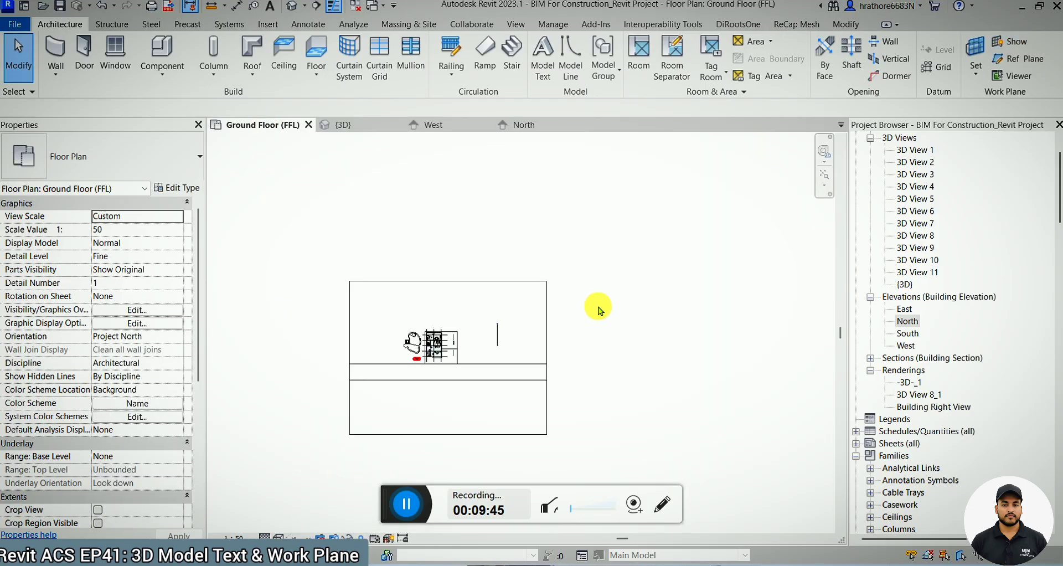
scroll(502, 332, "up", 5)
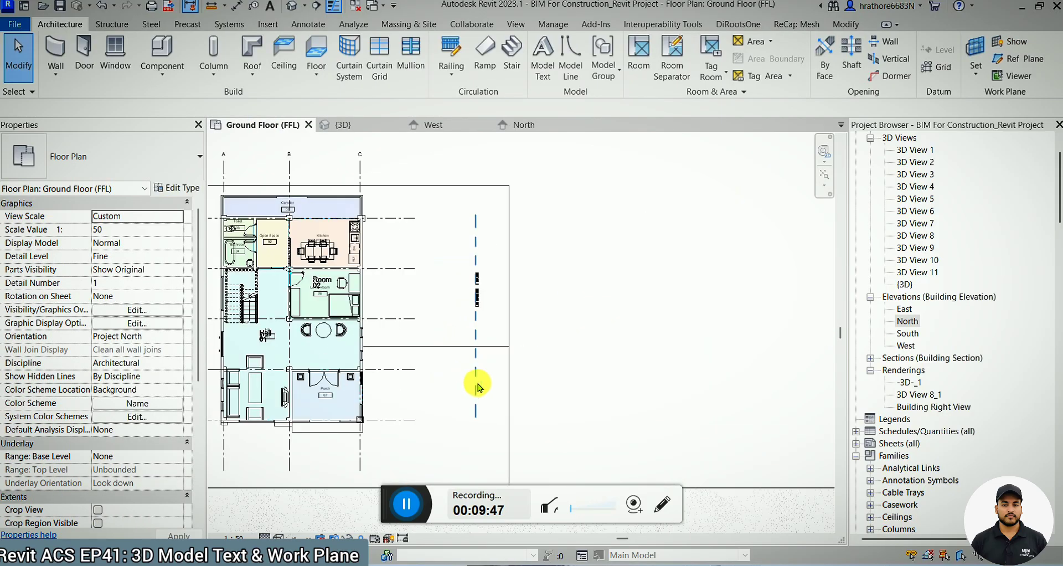
left_click(471, 366)
scroll(476, 366, "up", 1)
left_click_drag(476, 369, 344, 348)
scroll(345, 348, "up", 1)
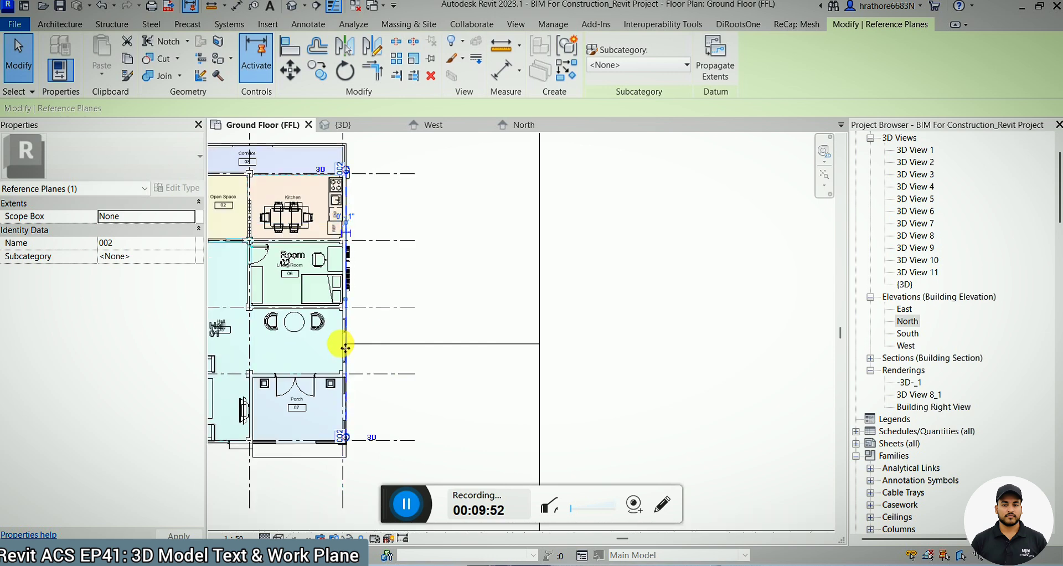
Inspect in 3D how the "Model Text" sits against the house's side wall.
left_click(359, 128)
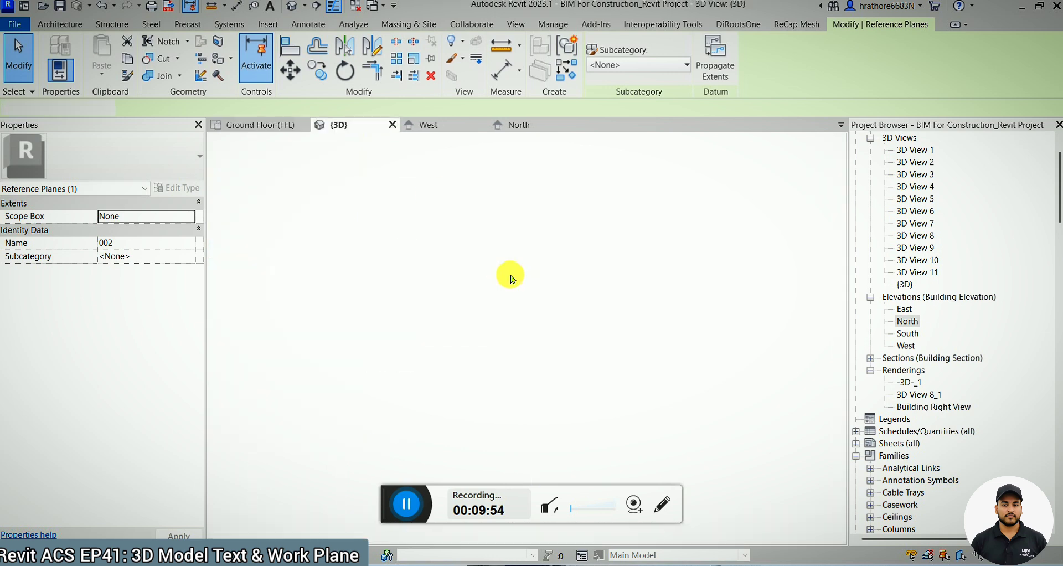
scroll(521, 296, "up", 10)
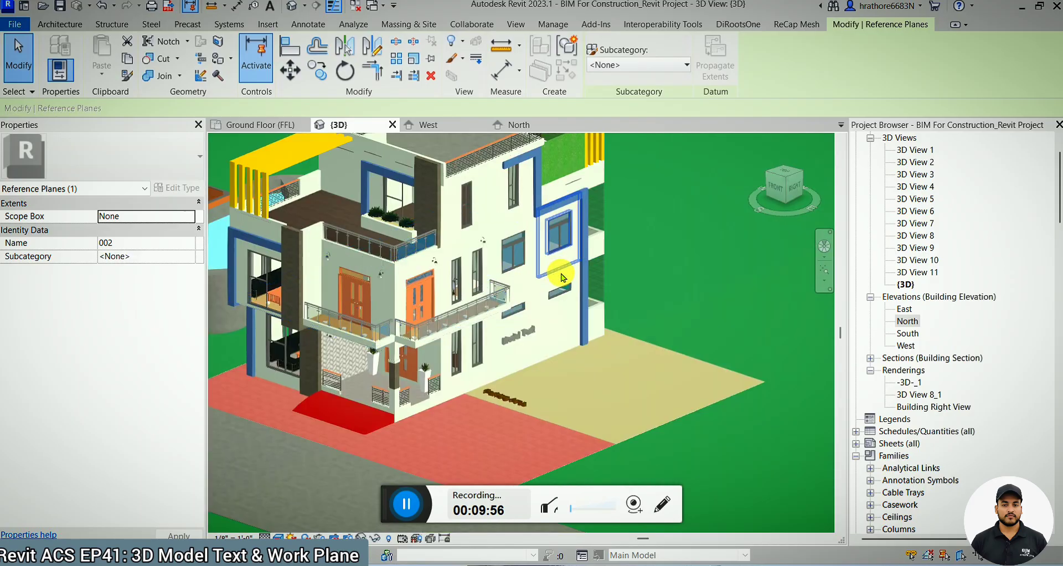
middle_click_drag(593, 381, 487, 333, "shift")
key("Escape")
scroll(373, 309, "down", 4)
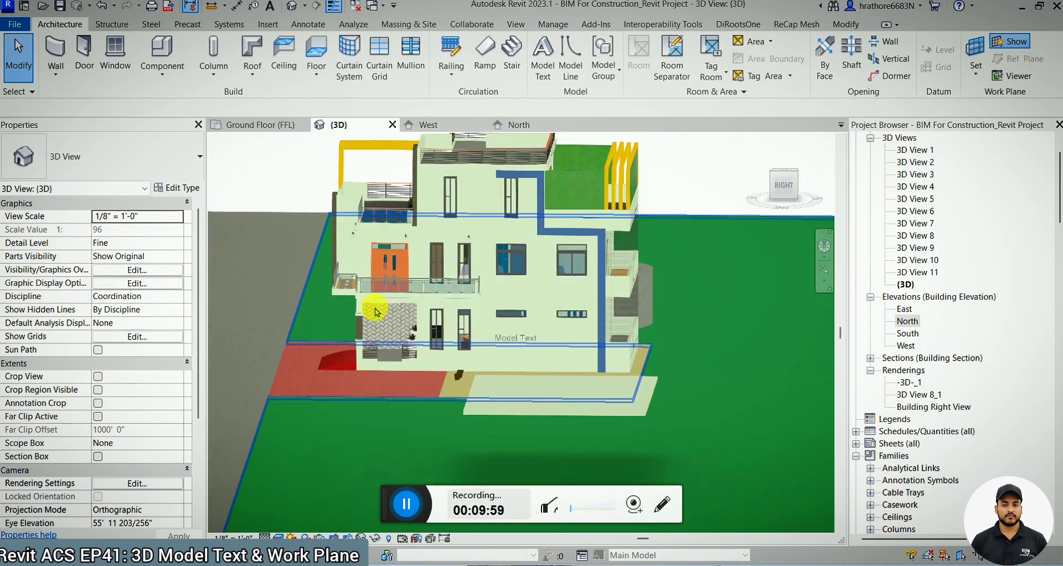
scroll(519, 350, "up", 4)
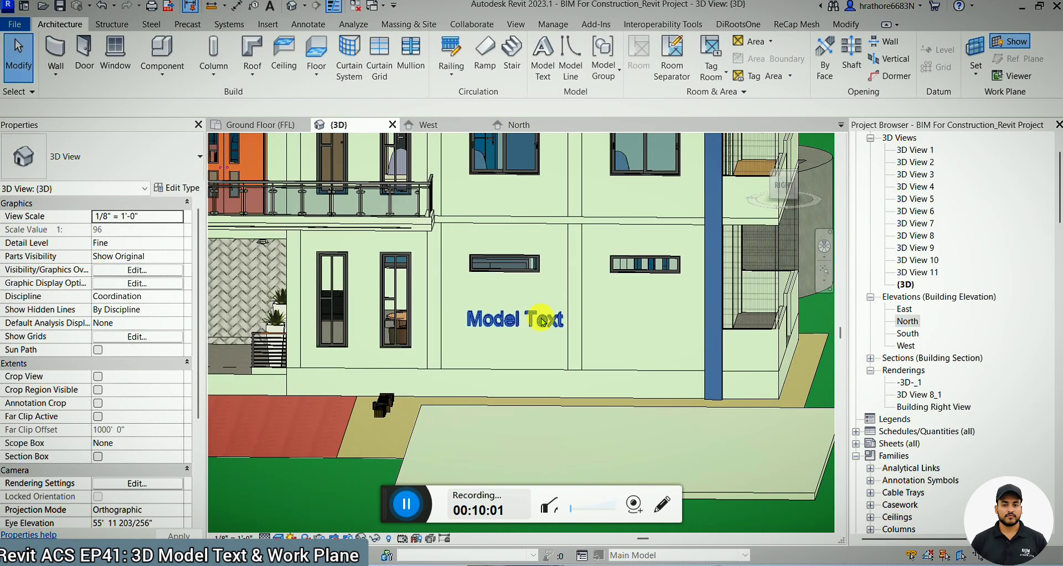
left_click(543, 321)
key("Escape")
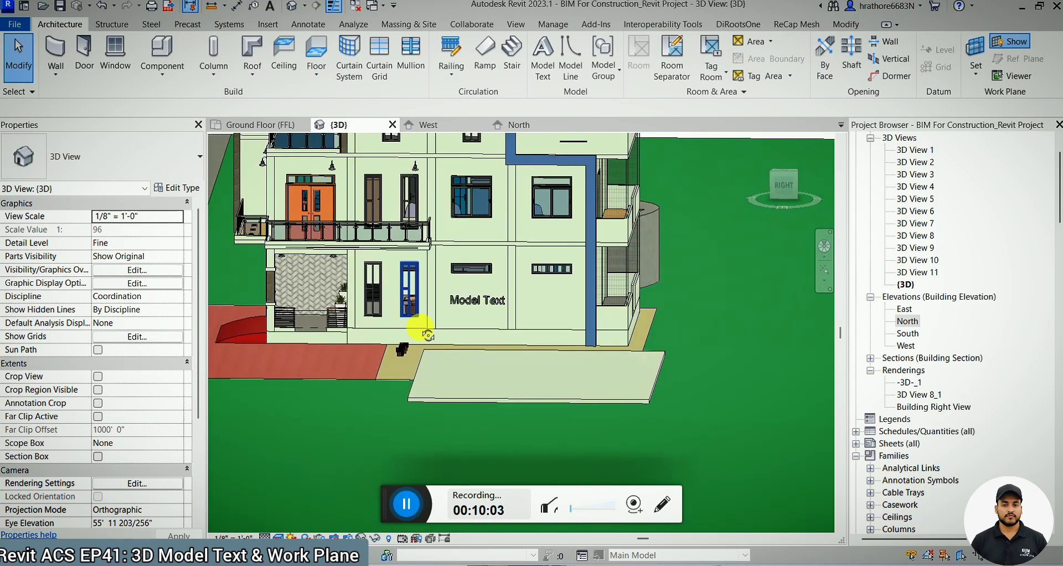
middle_click_drag(424, 332, 491, 398, "shift")
scroll(514, 287, "down", 2)
scroll(445, 284, "up", 3)
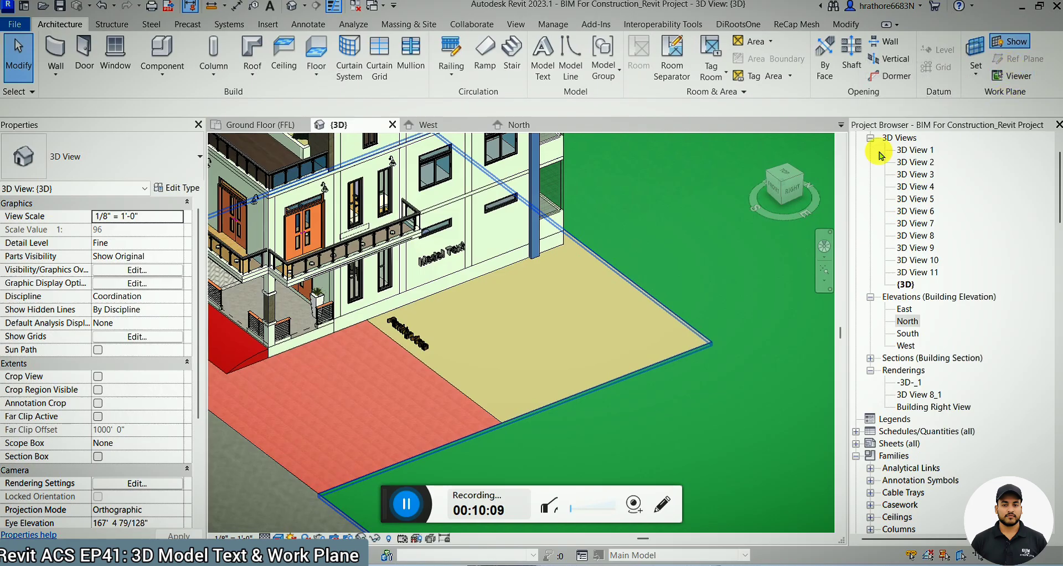
Check the work plane association of the "Parking Area" text and view the active work plane around the whole site.
scroll(523, 300, "down", 2)
left_click(438, 324)
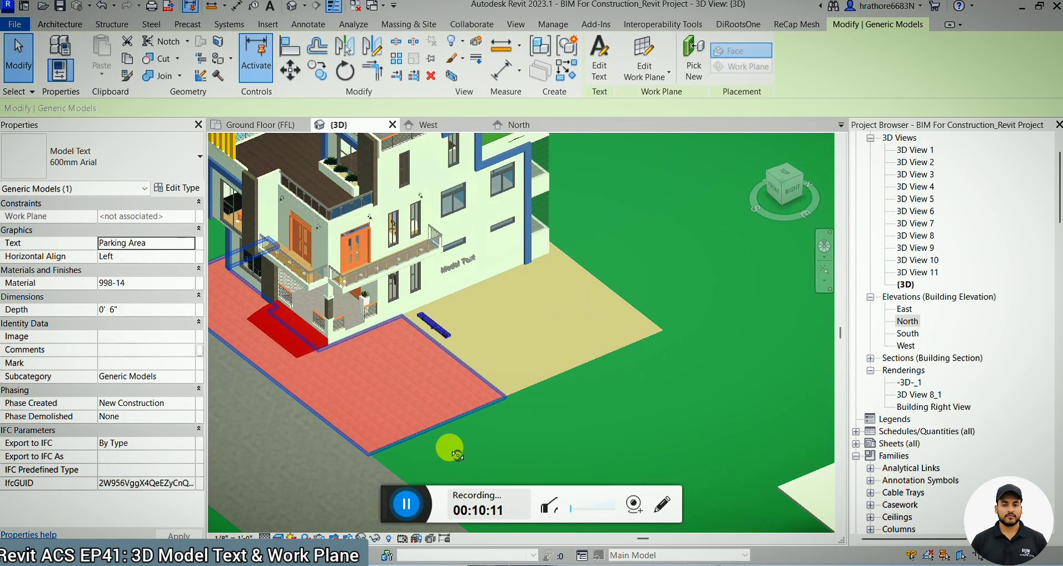
middle_click_drag(450, 448, 481, 464, "shift")
key("Escape")
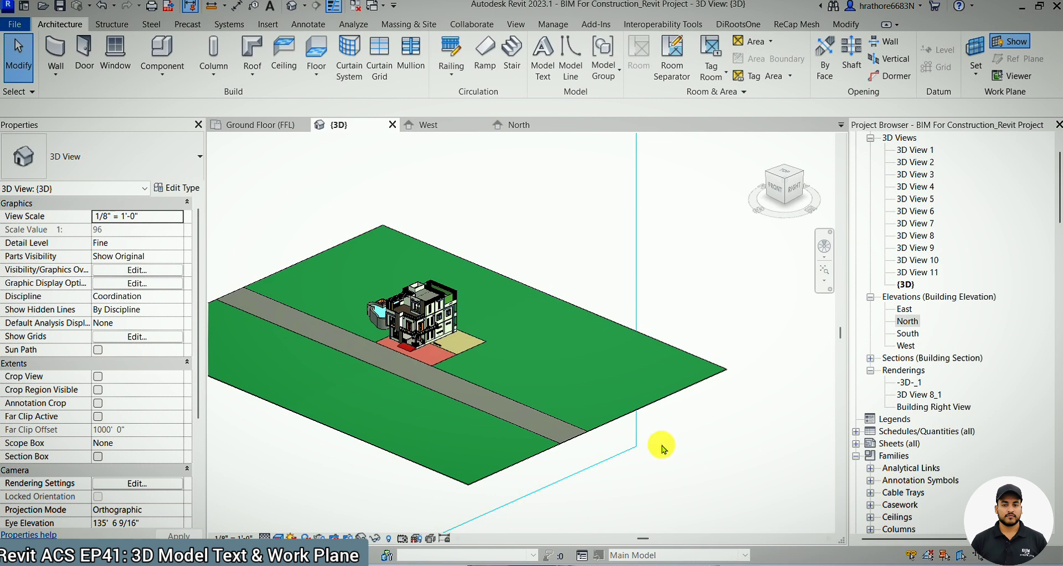
scroll(656, 388, "down", 3)
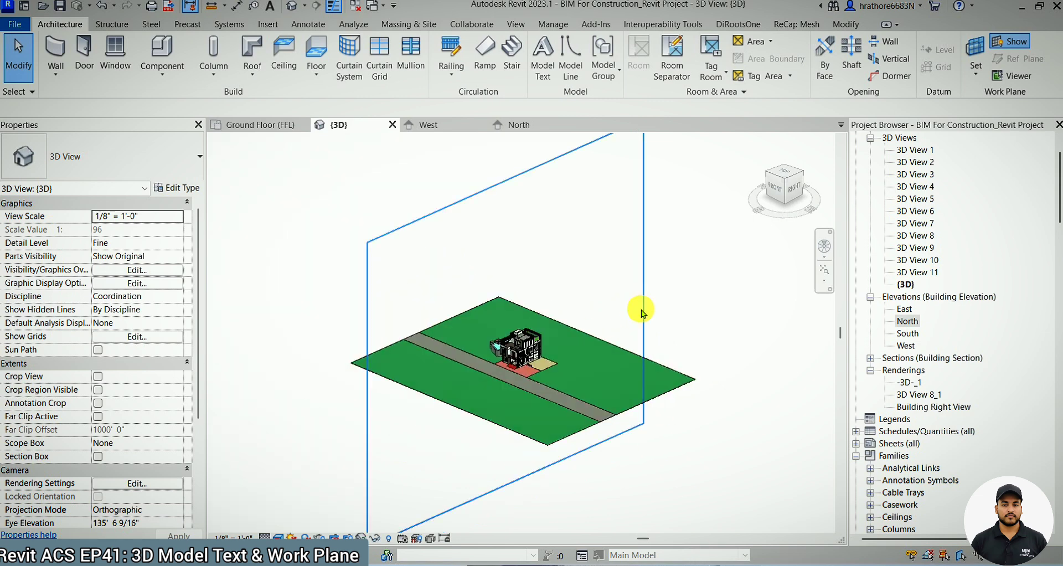
left_click(644, 313)
scroll(529, 365, "up", 4)
key("Escape")
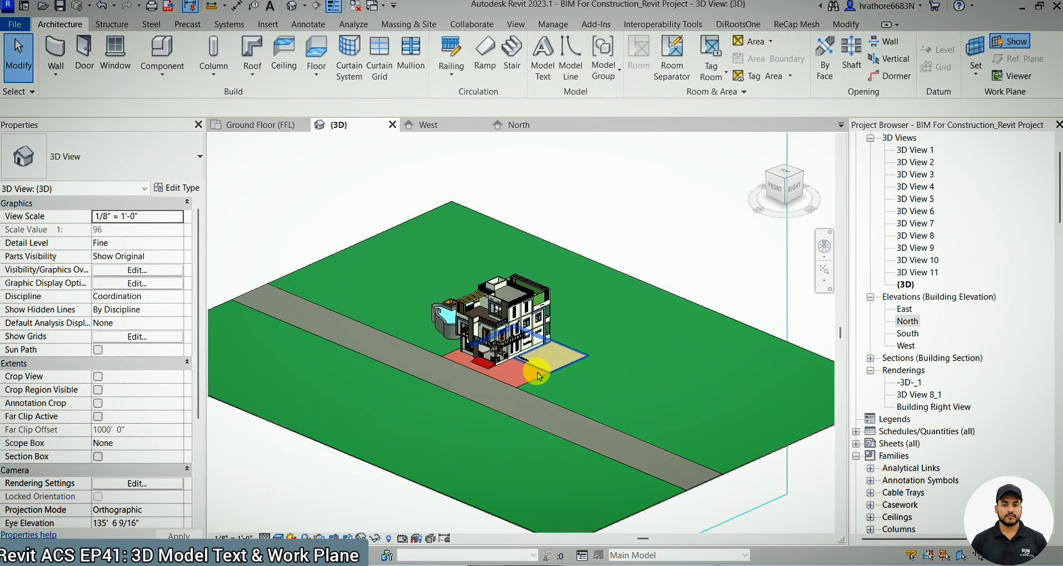
scroll(514, 360, "up", 2)
scroll(520, 324, "up", 3)
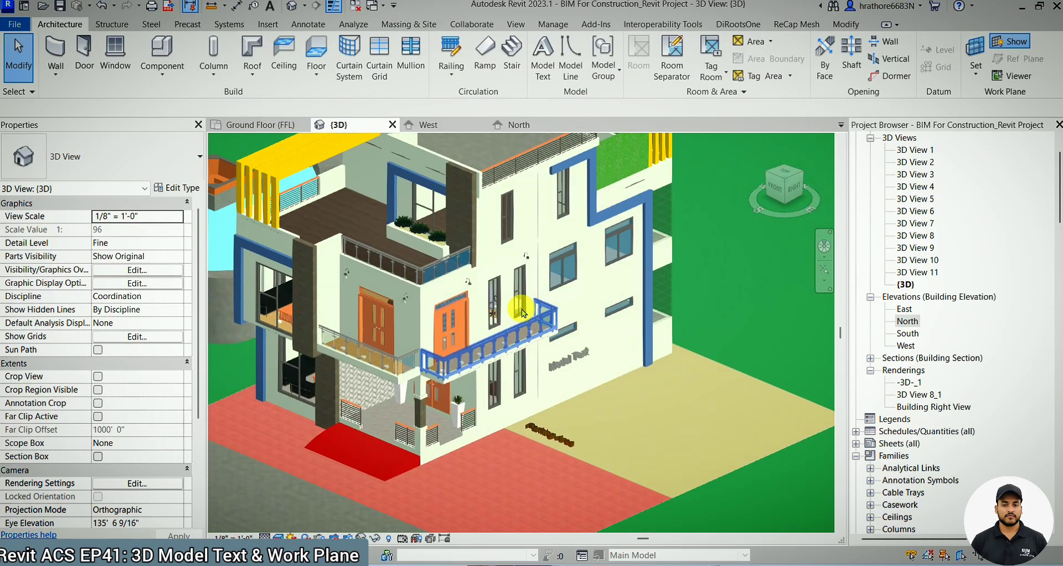
scroll(500, 323, "up", 1)
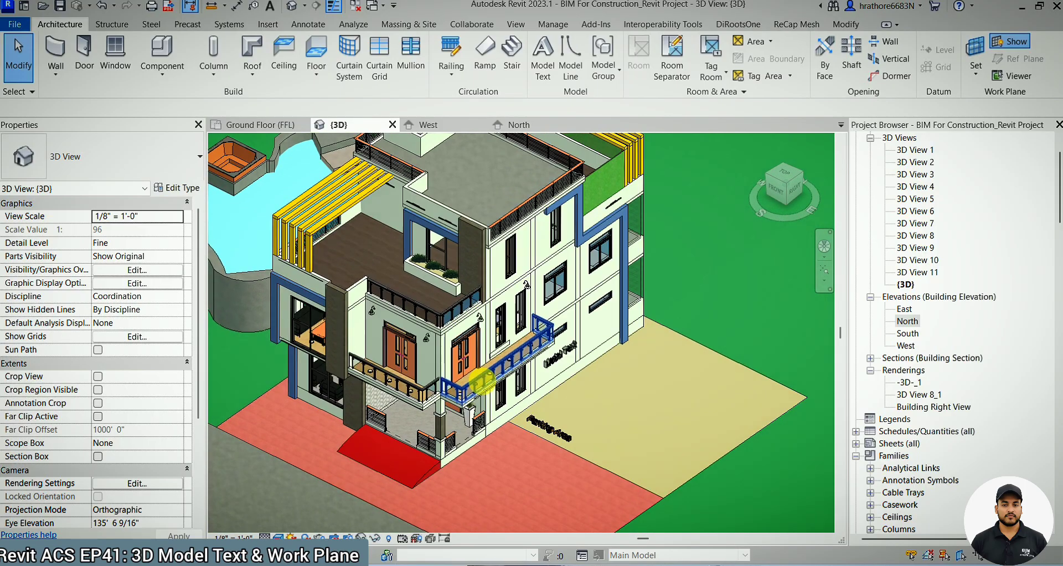
Create a similar Downlight - Wall Washer from the balcony fixture and place it by face on the side wall, beyond the "Model Text".
scroll(427, 454, "up", 5)
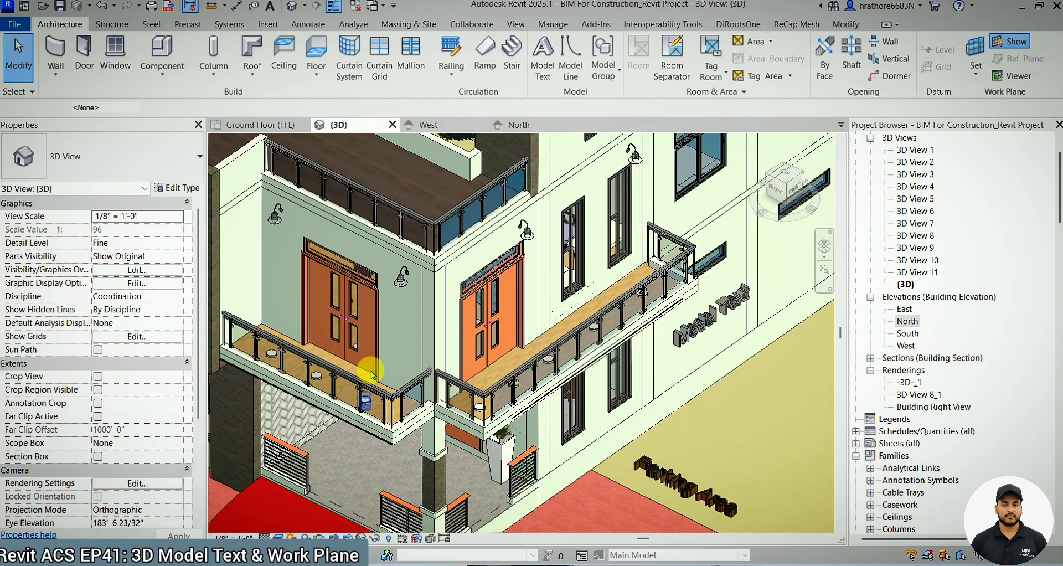
scroll(373, 348, "down", 5)
key("c")
key("s")
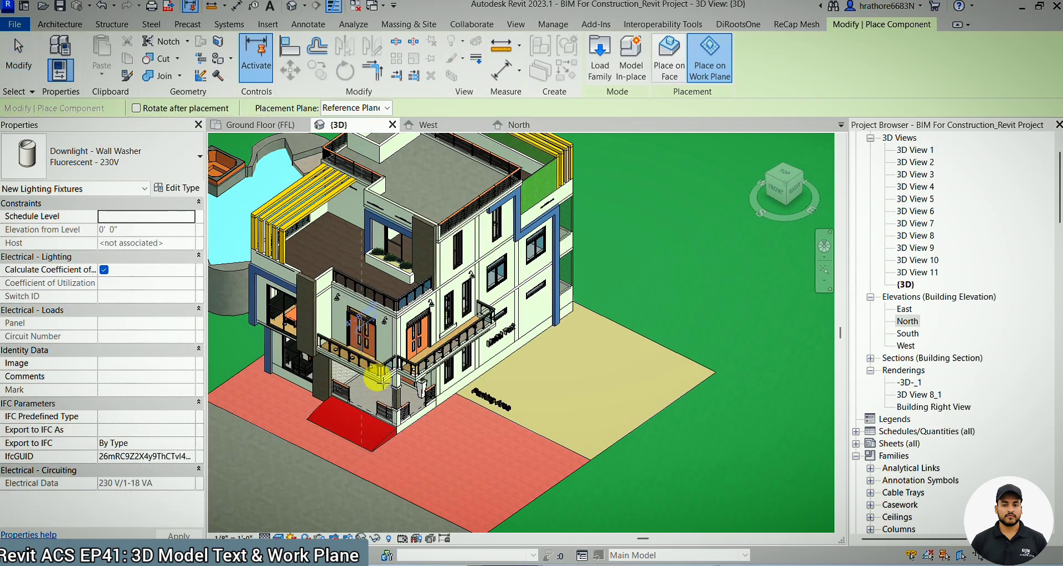
scroll(379, 380, "up", 2)
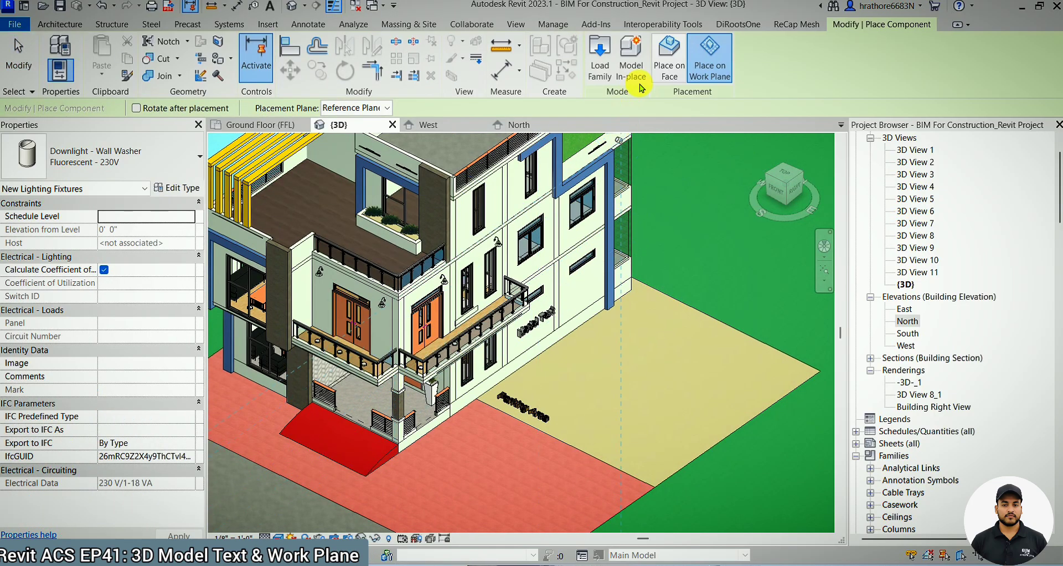
left_click(669, 66)
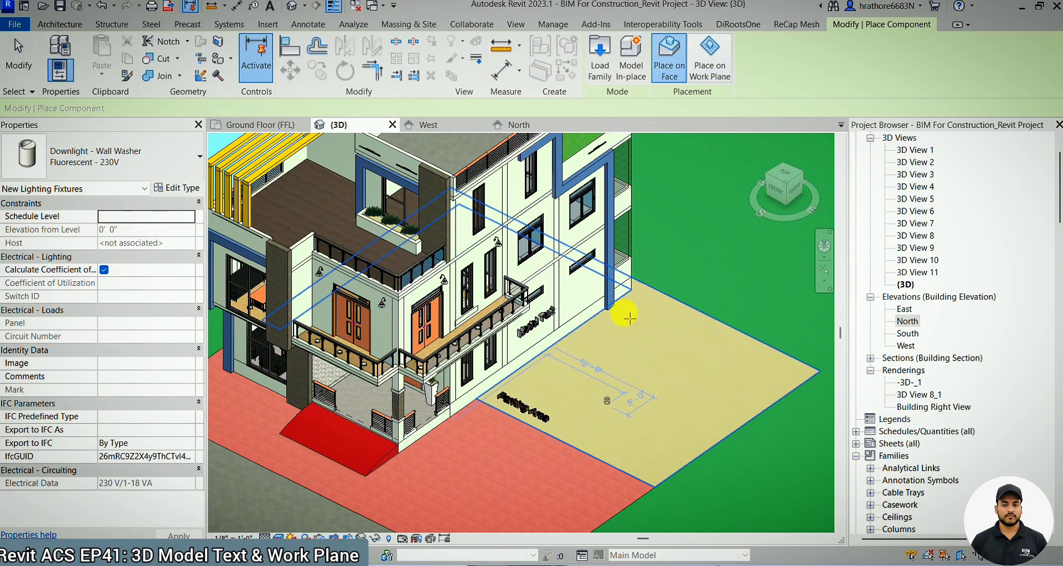
scroll(614, 286, "up", 3)
scroll(615, 285, "up", 3)
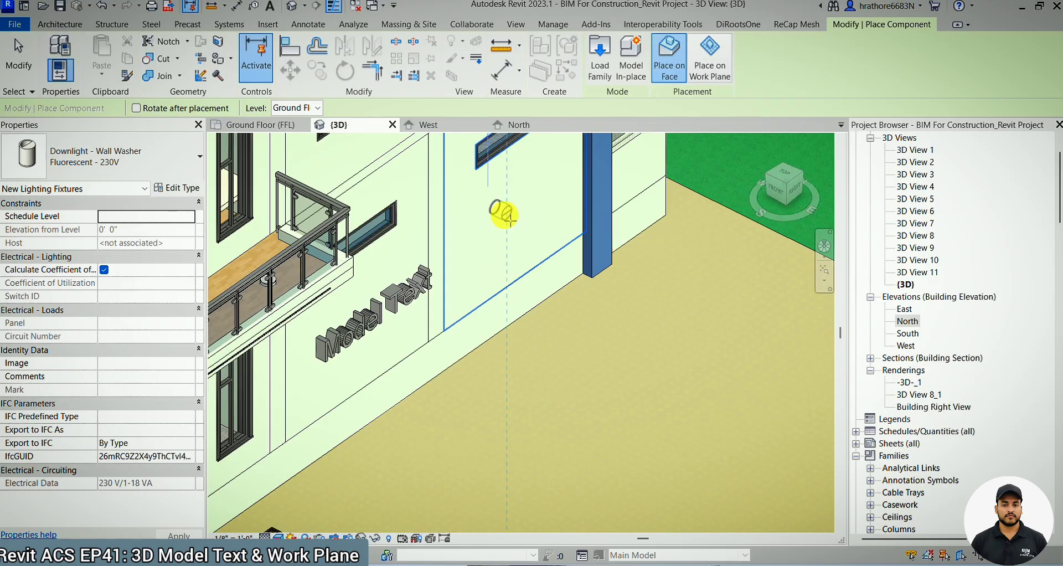
left_click(504, 219)
Place another Downlight - Wall Washer by face on the parking area floor, near its middle.
scroll(505, 218, "down", 4)
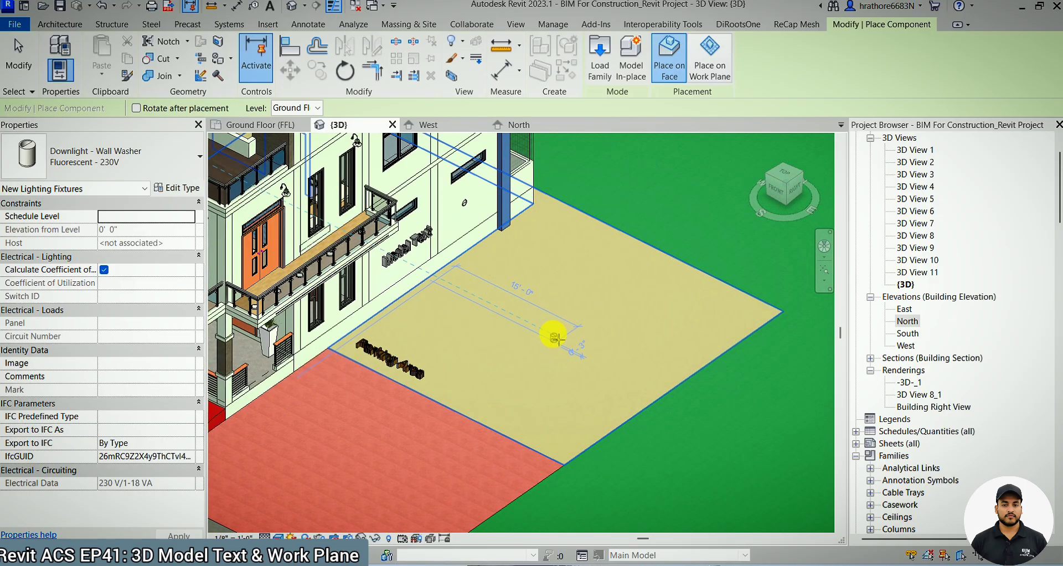
left_click(529, 321)
scroll(531, 332, "down", 6)
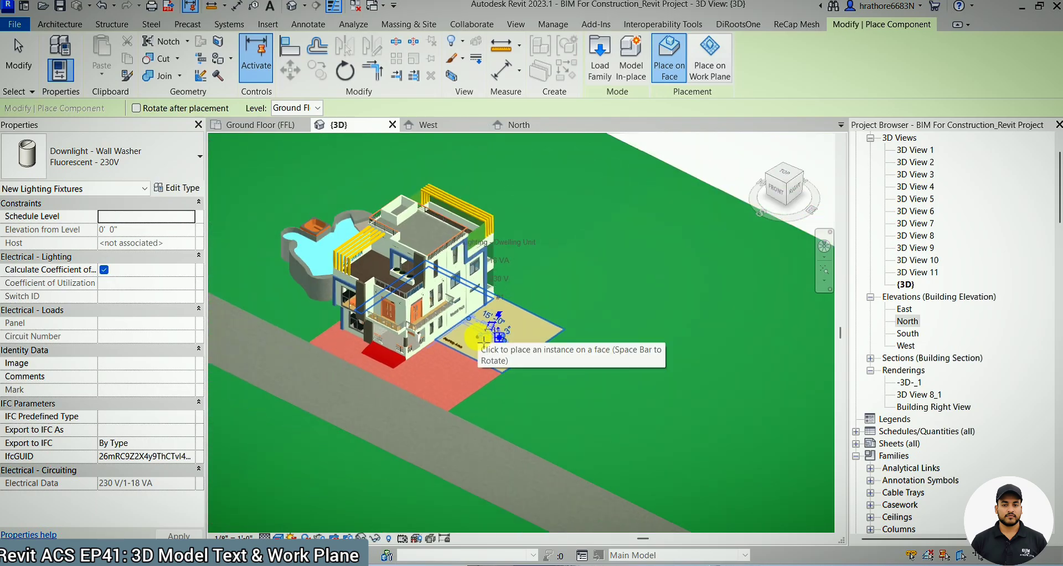
scroll(540, 353, "up", 5)
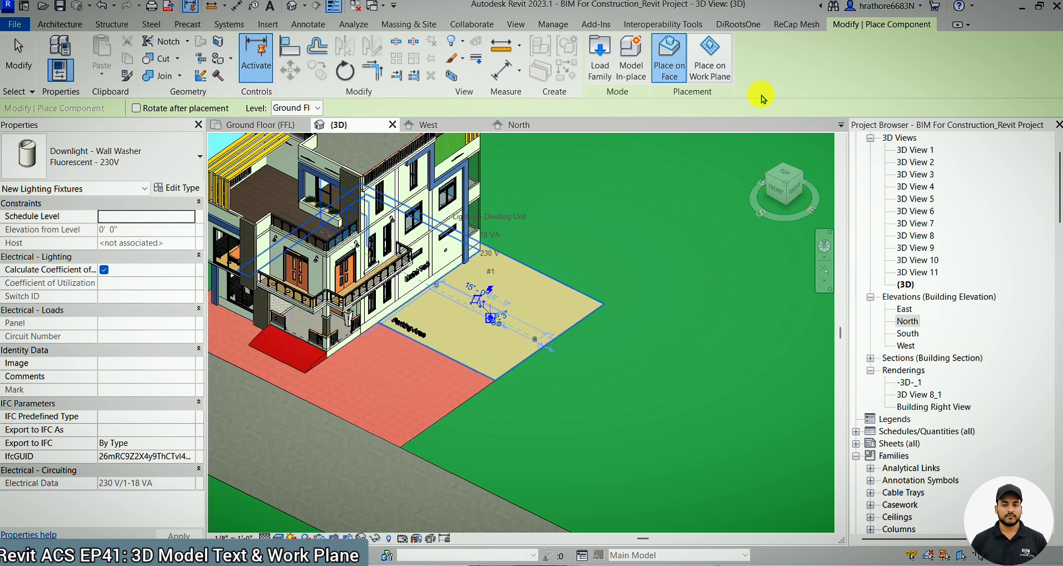
Switch the placement to Place on Work Plane and place a downlight on the reference plane, beyond the rear of the house.
scroll(509, 320, "down", 5)
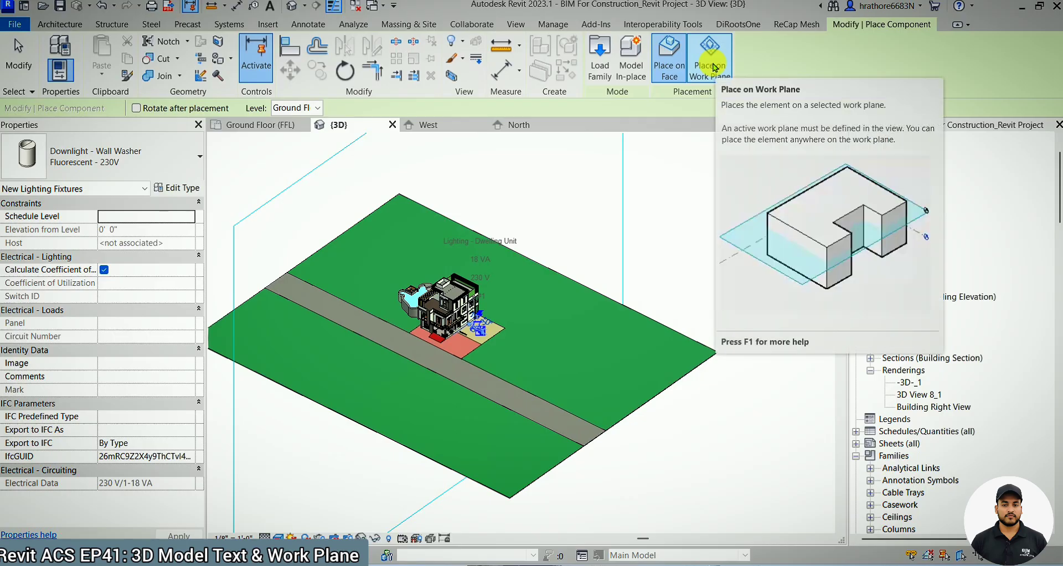
left_click(711, 65)
scroll(515, 277, "up", 5)
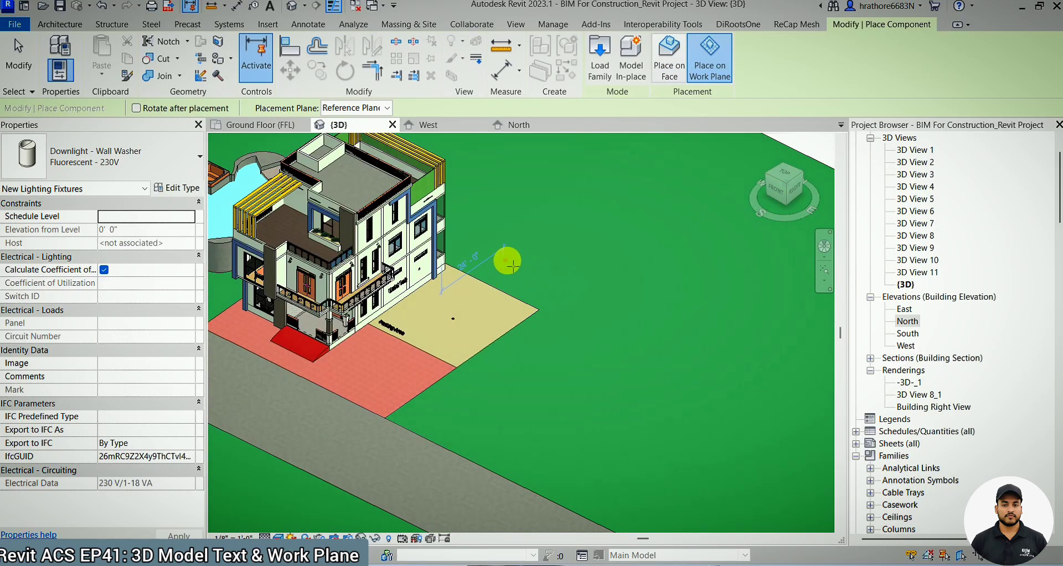
left_click(509, 229)
scroll(495, 296, "down", 5)
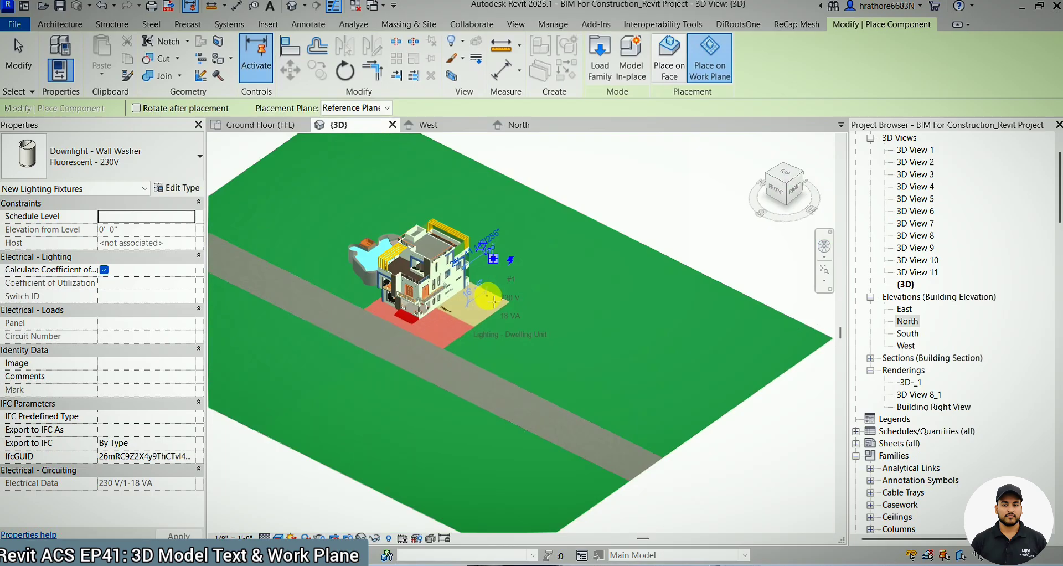
key("Escape")
key("Escape")
Select the work plane grid and compare it with the positions of the placed downlights.
left_click(609, 246)
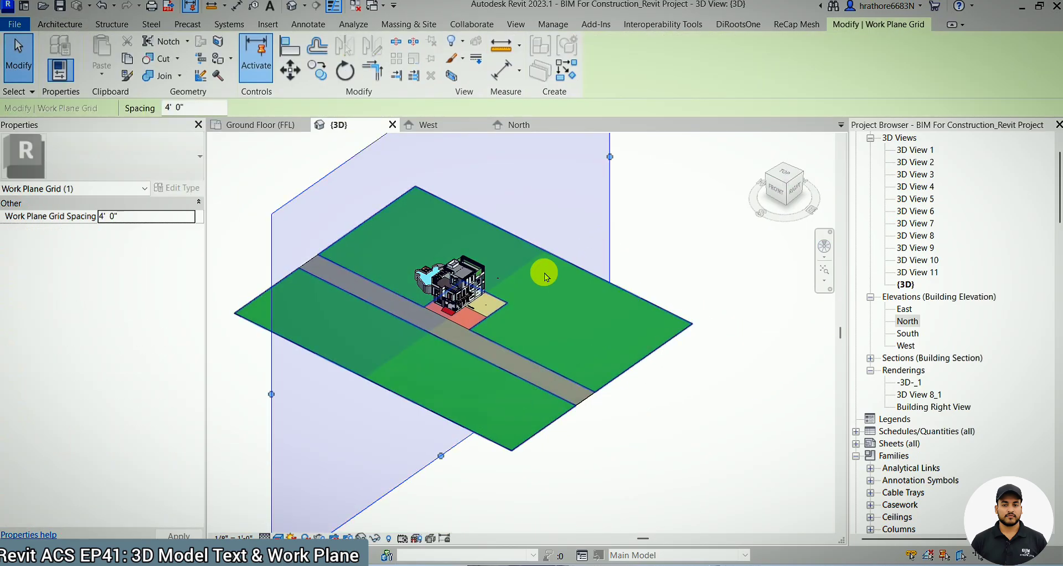
scroll(487, 285, "up", 6)
scroll(483, 243, "down", 4)
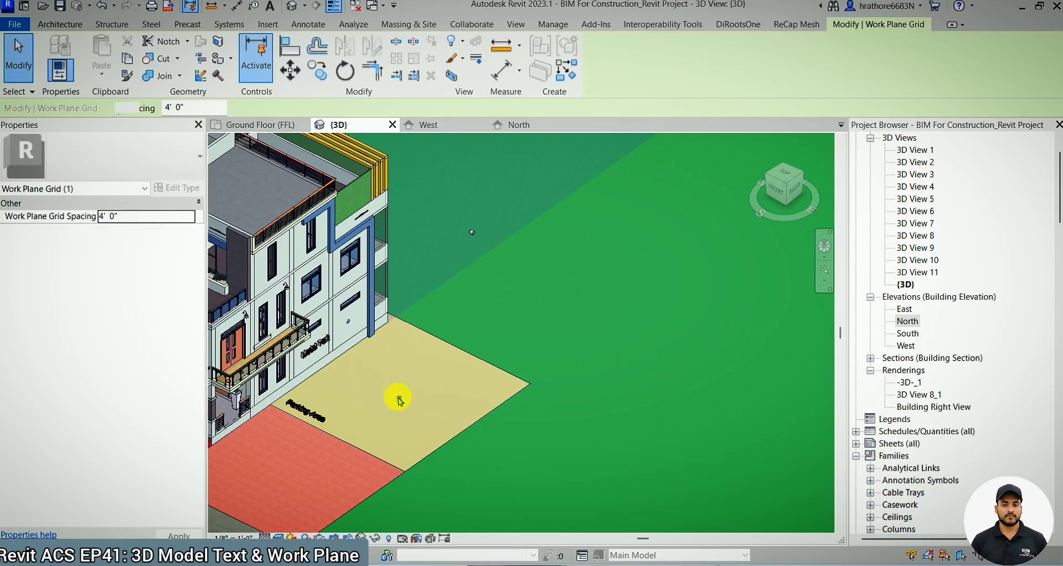
Create a similar downlight from the parking area fixture and place it on the reference plane, between the house and the earlier downlight.
left_click(399, 399)
key("c")
key("s")
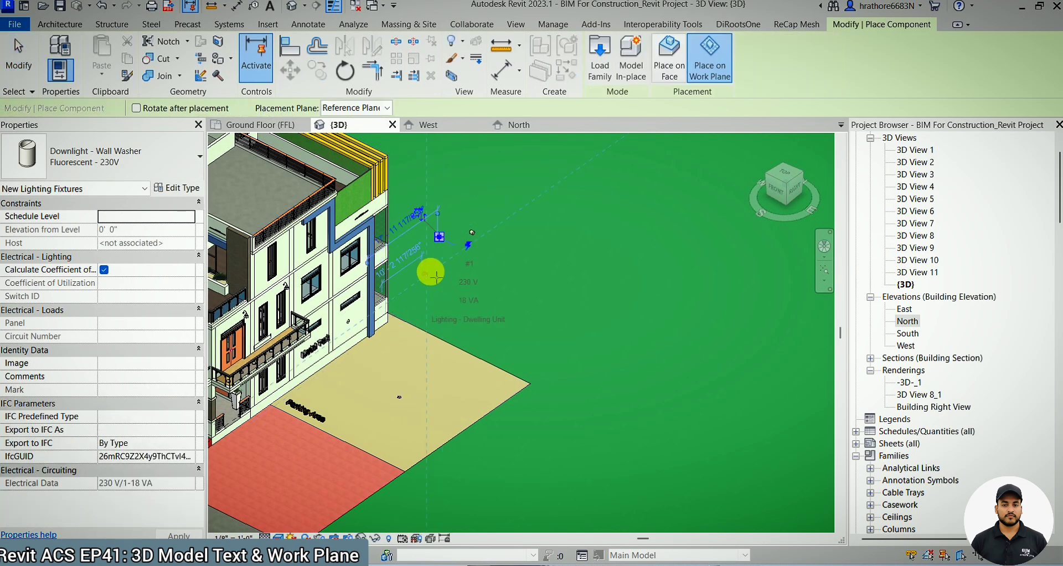
scroll(436, 275, "down", 3)
key("Escape")
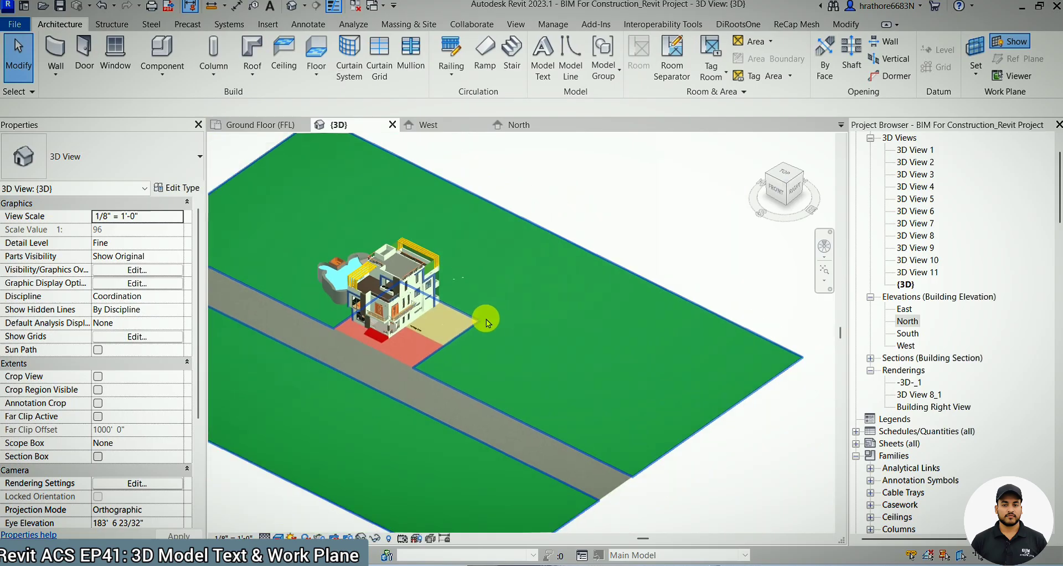
scroll(465, 308, "up", 2)
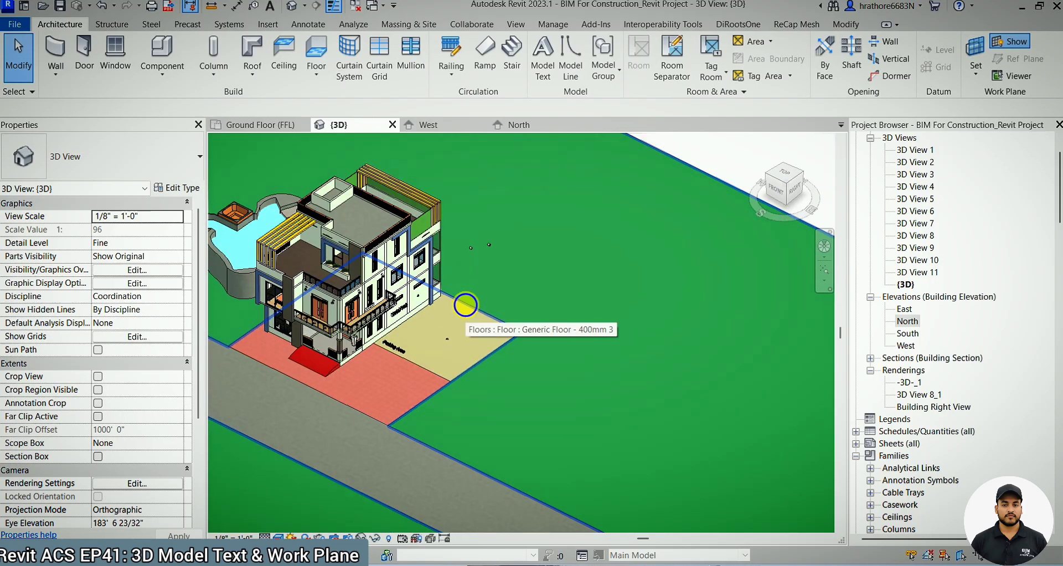
scroll(478, 264, "up", 2)
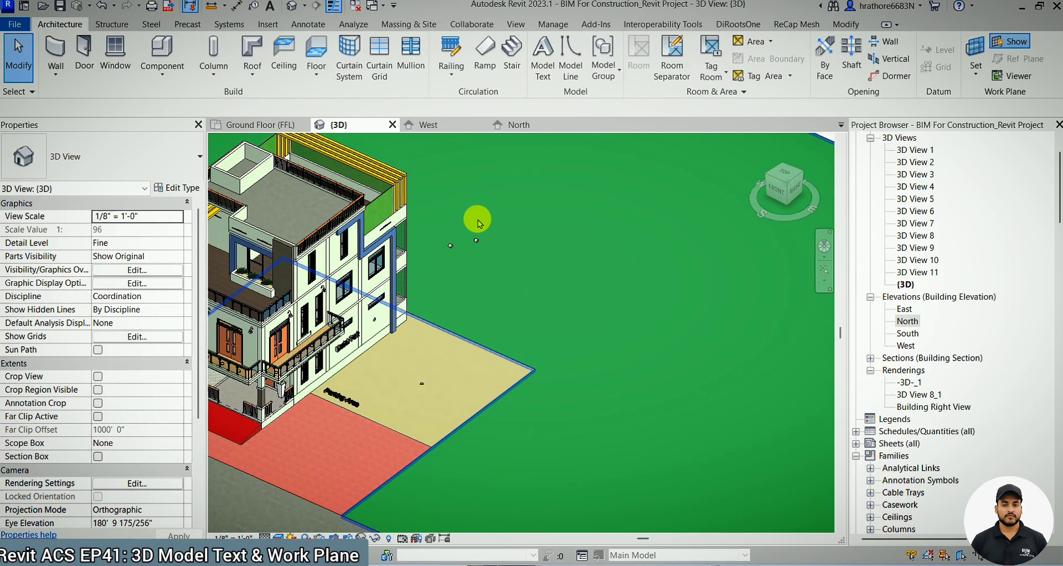
mouse_move(474, 234)
middle_mouse_down("shift")
mouse_move(443, 247)
mouse_move(489, 229)
middle_mouse_up("shift")
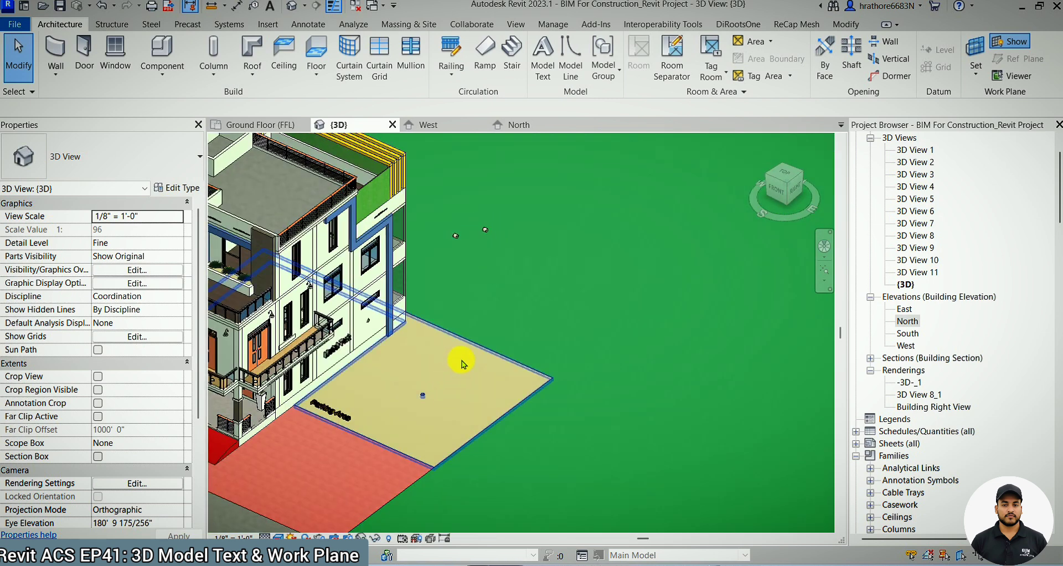
scroll(463, 363, "down", 6)
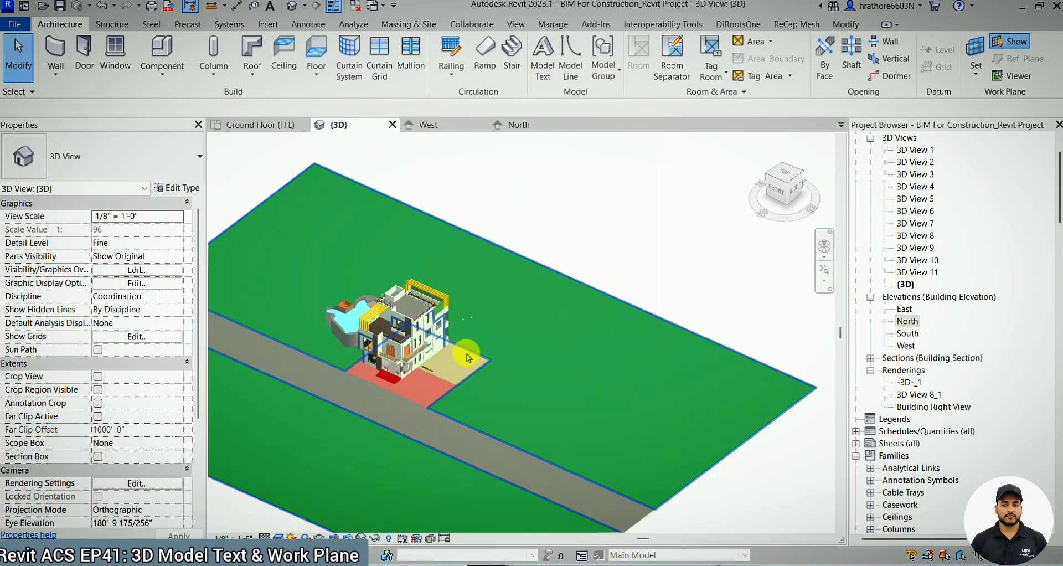